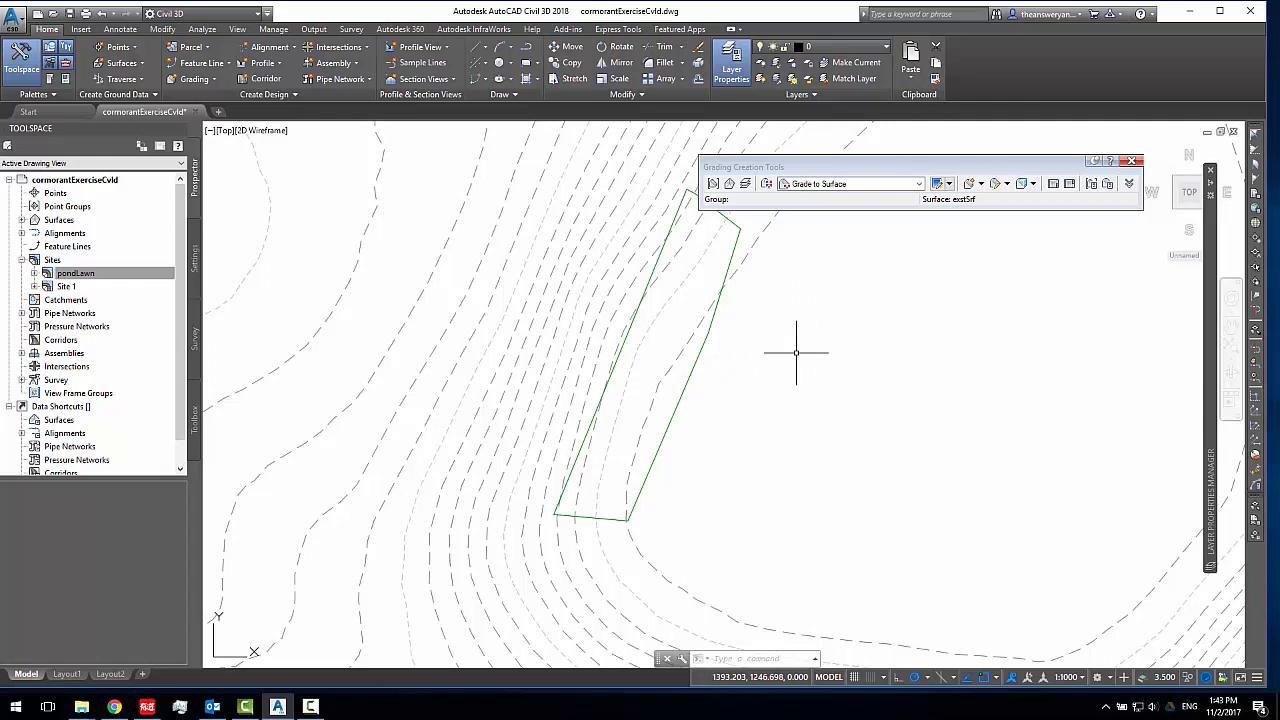
Set the active grading group to pondlawn in the pondLawn site
{"action": "middle_click_drag", "start_coordinate": [796, 352], "coordinate": [809, 371]}
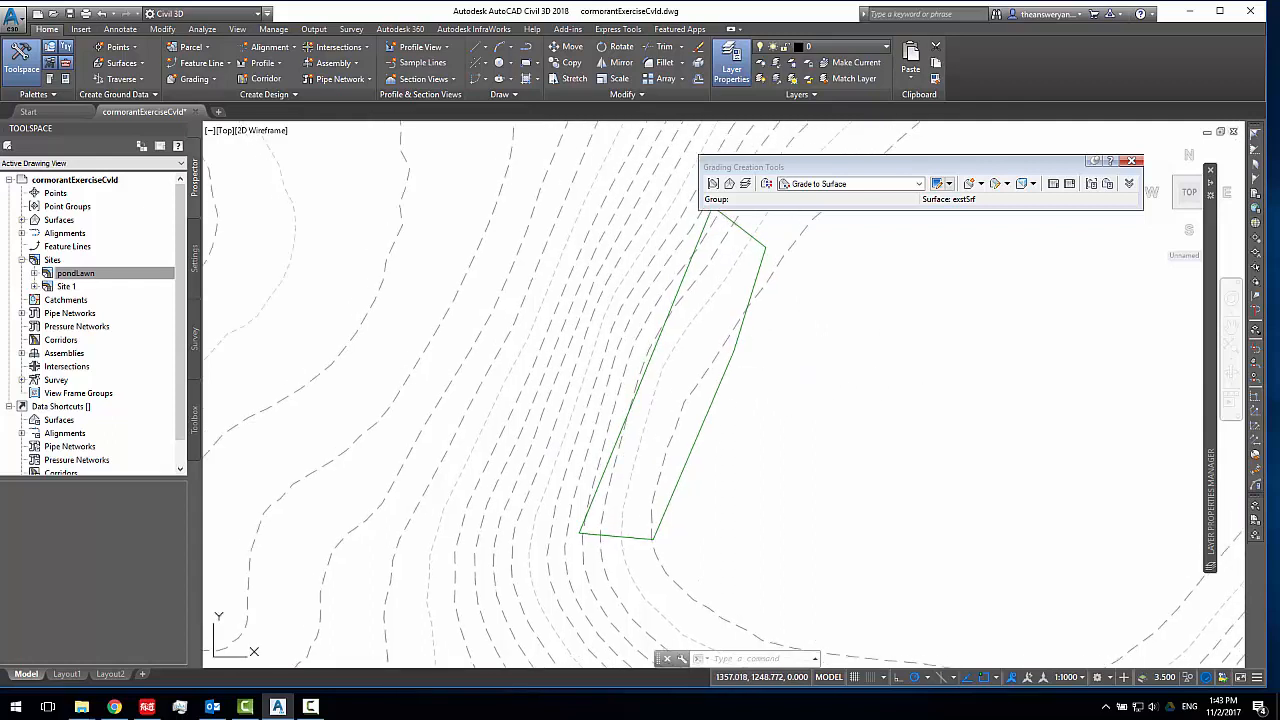
{"action": "left_click", "coordinate": [661, 336]}
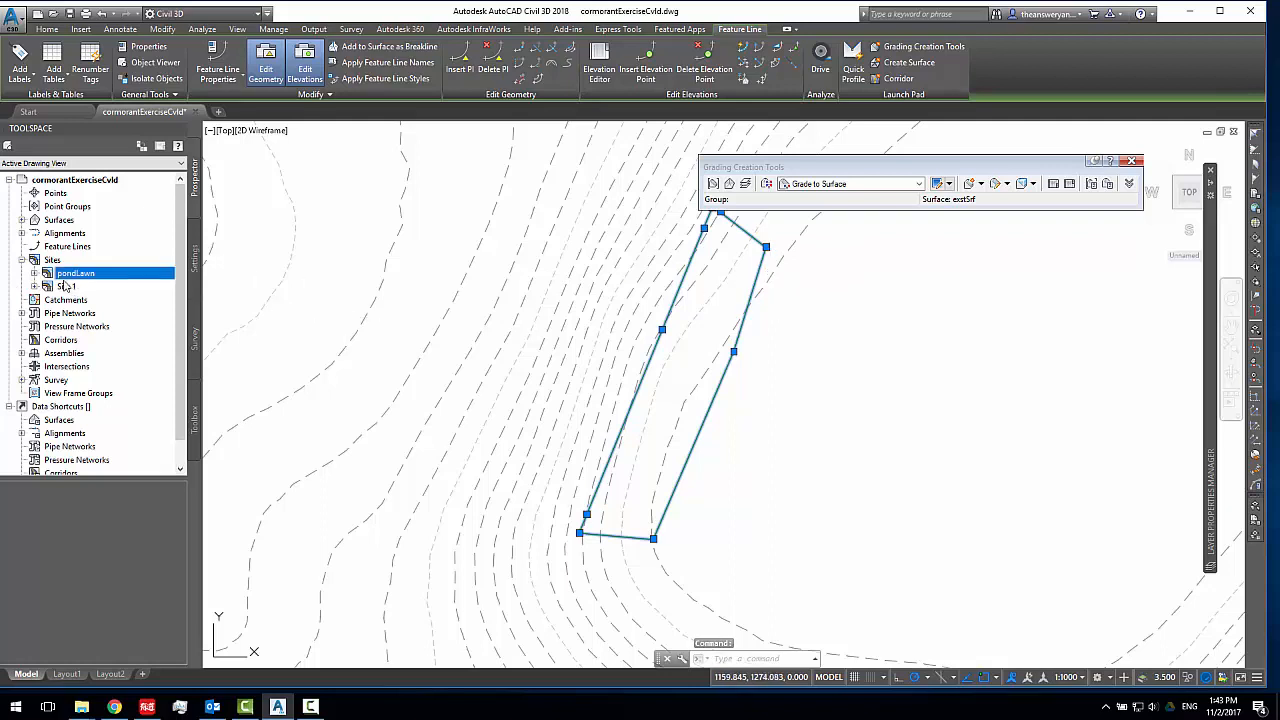
{"action": "left_click", "coordinate": [21, 221]}
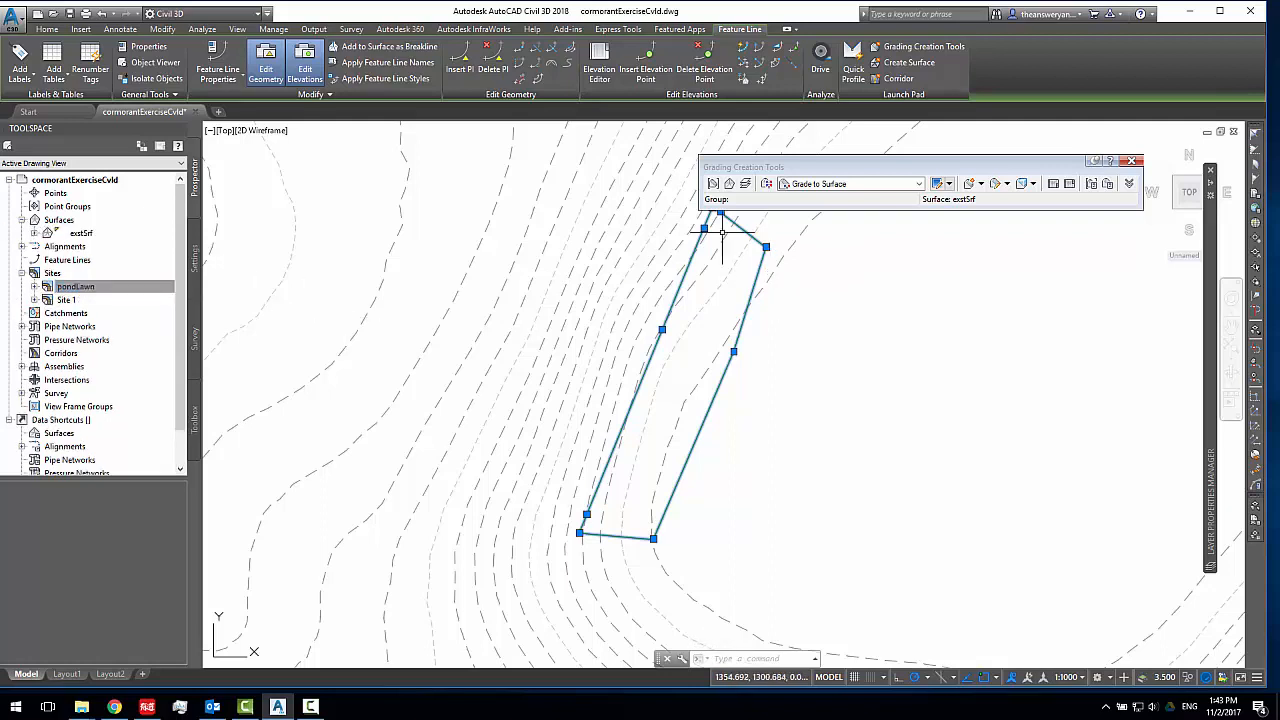
{"action": "left_click_drag", "start_coordinate": [803, 170], "coordinate": [850, 155]}
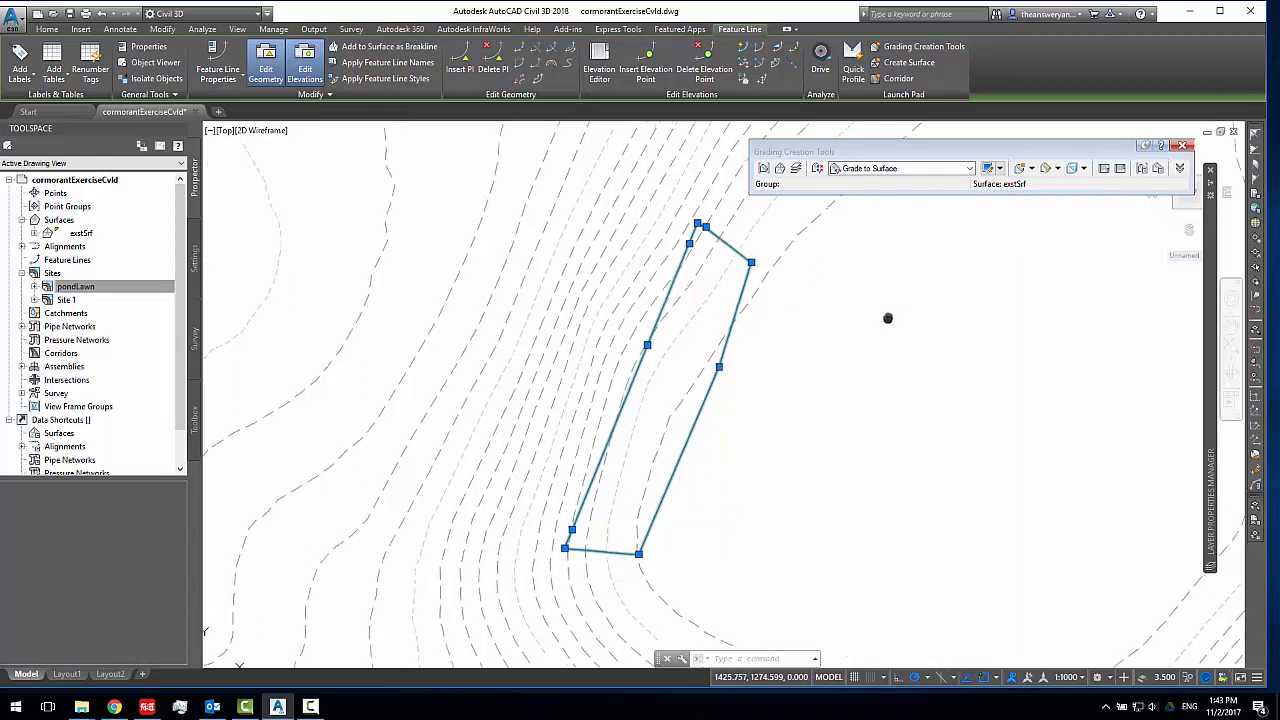
{"action": "left_click", "coordinate": [764, 169]}
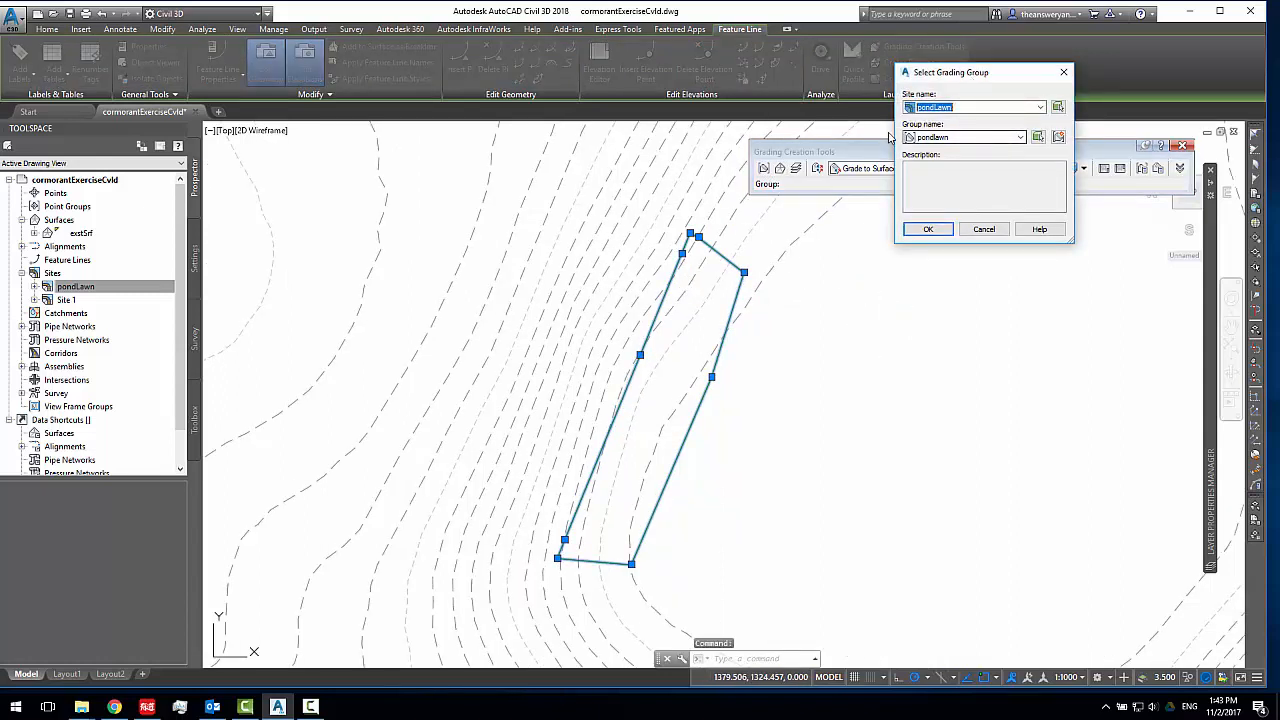
{"action": "left_click", "coordinate": [1019, 137]}
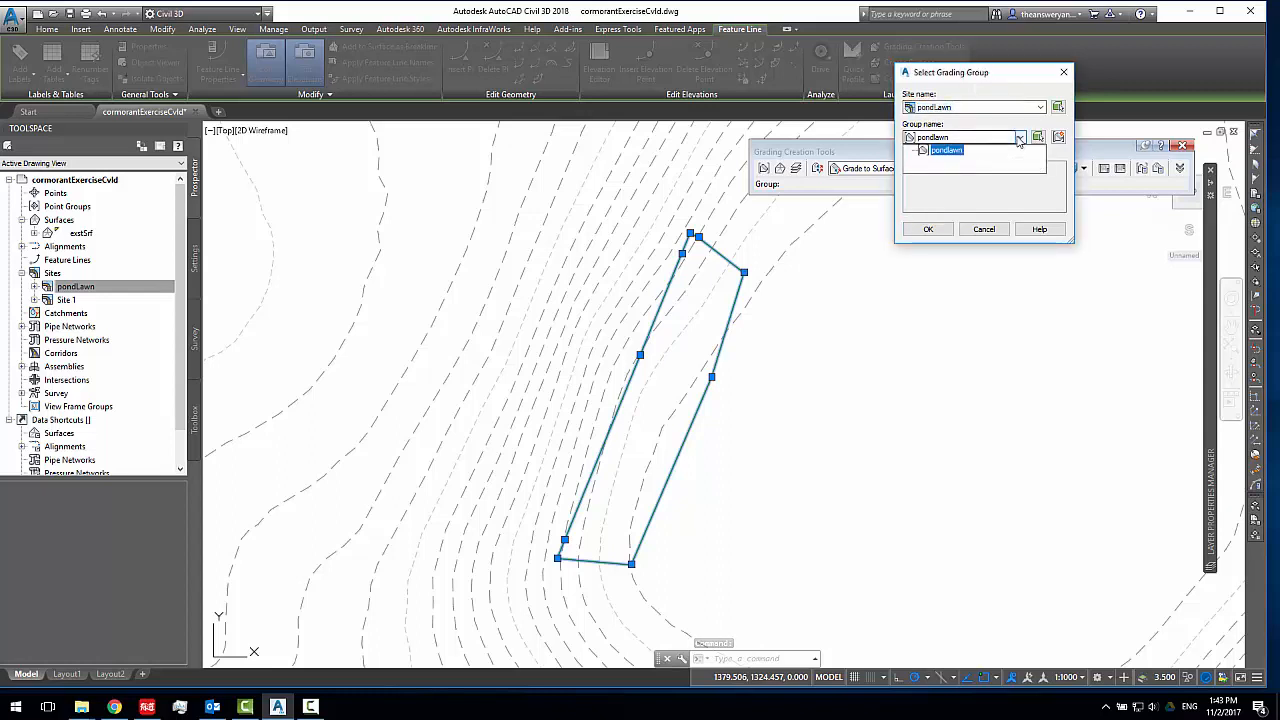
{"action": "left_click", "coordinate": [1019, 137]}
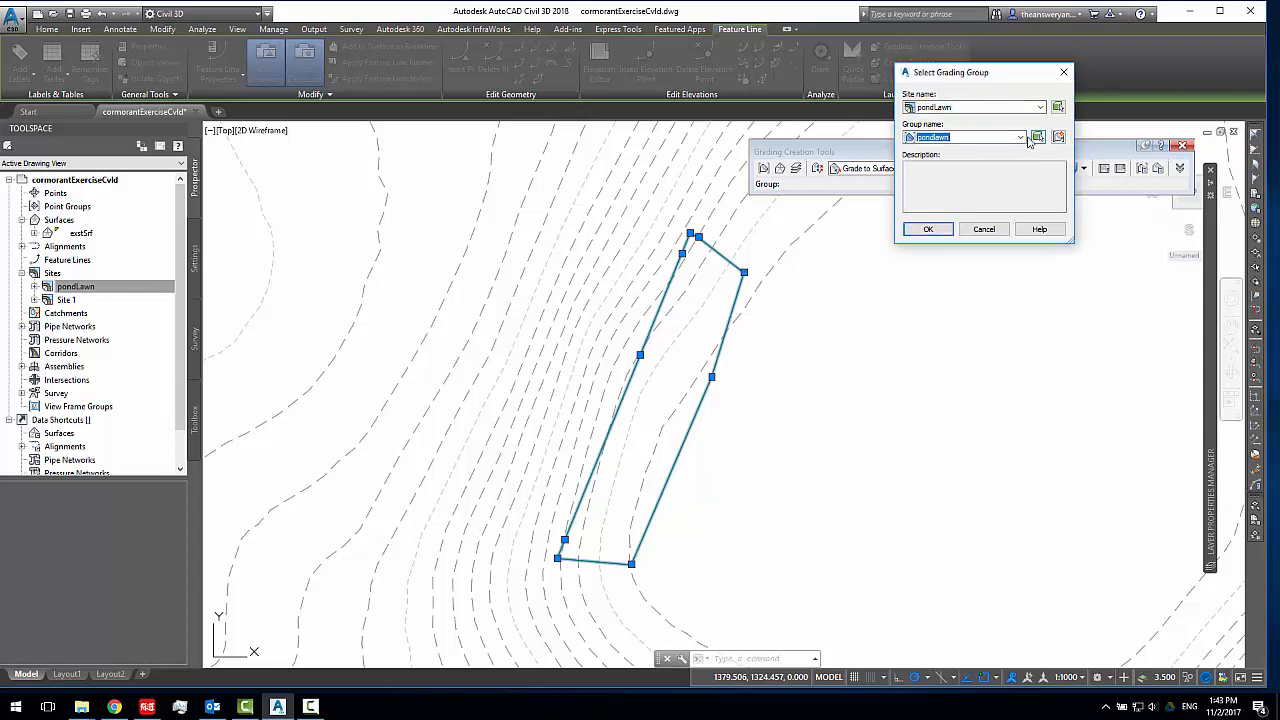
{"action": "left_click", "coordinate": [948, 231]}
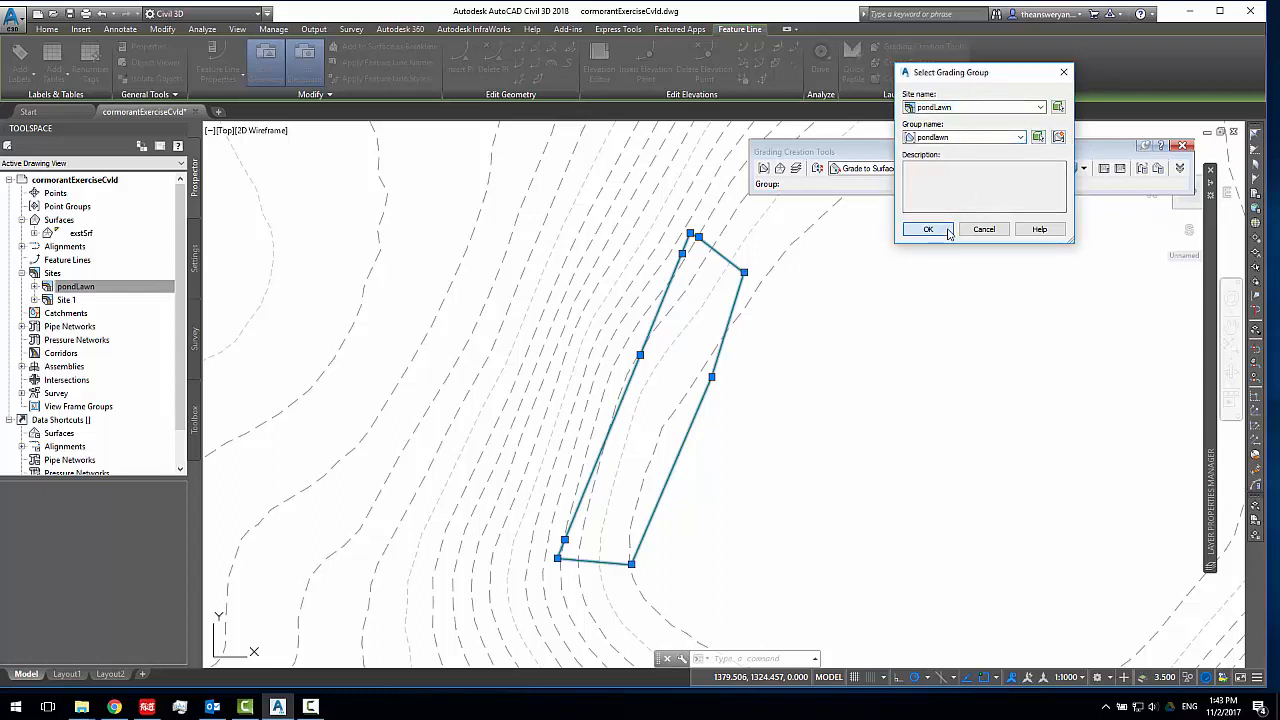
{"action": "left_click", "coordinate": [764, 169]}
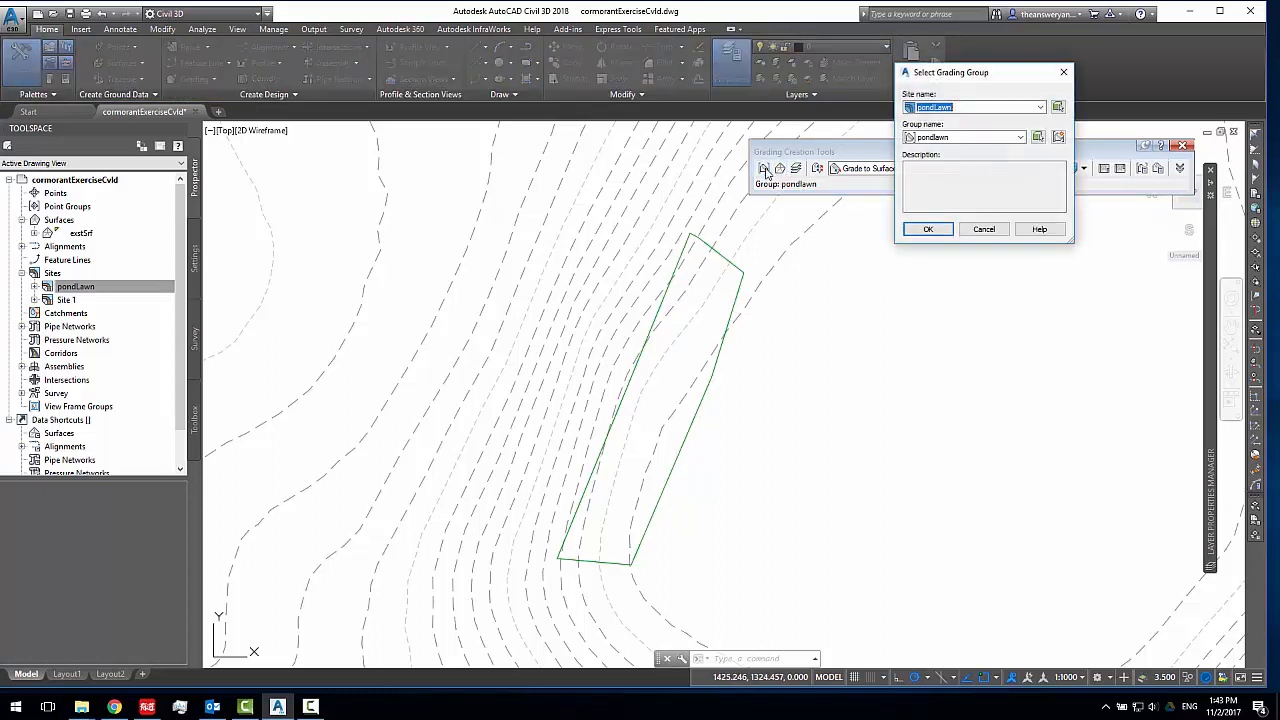
{"action": "left_click", "coordinate": [1059, 138]}
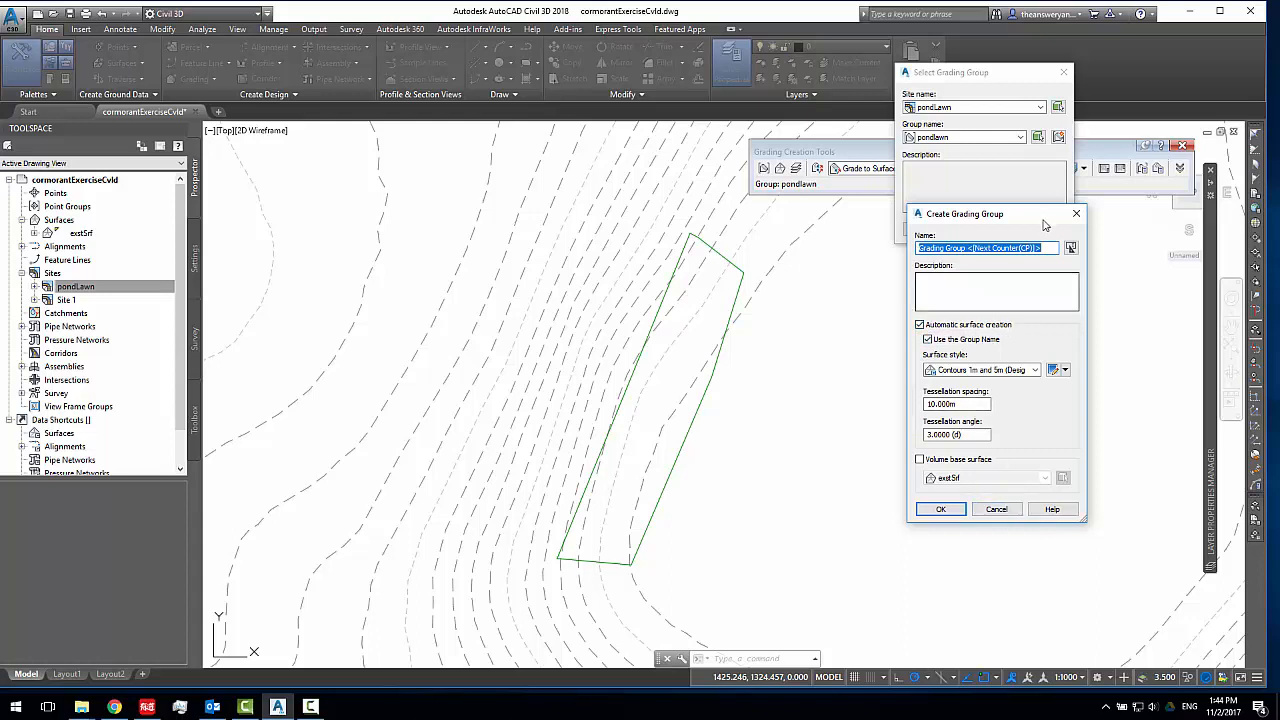
{"action": "left_click_drag", "start_coordinate": [1040, 216], "coordinate": [1015, 163]}
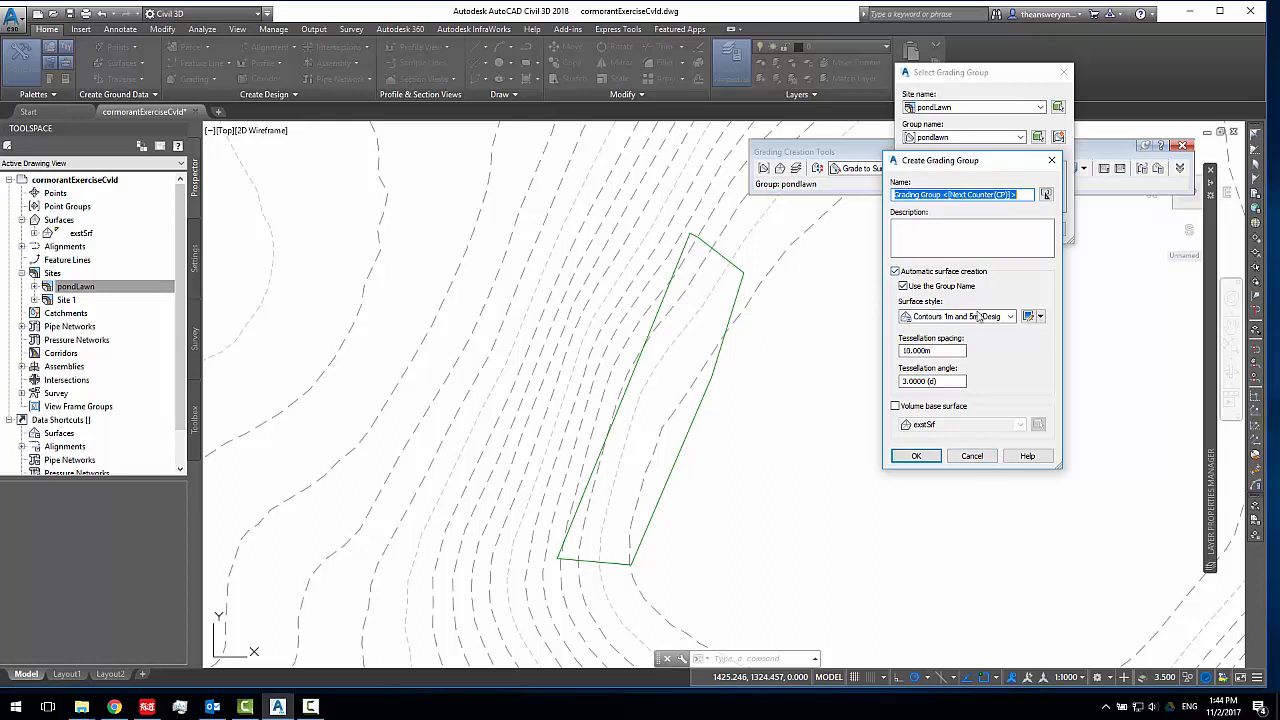
{"action": "left_click", "coordinate": [969, 458]}
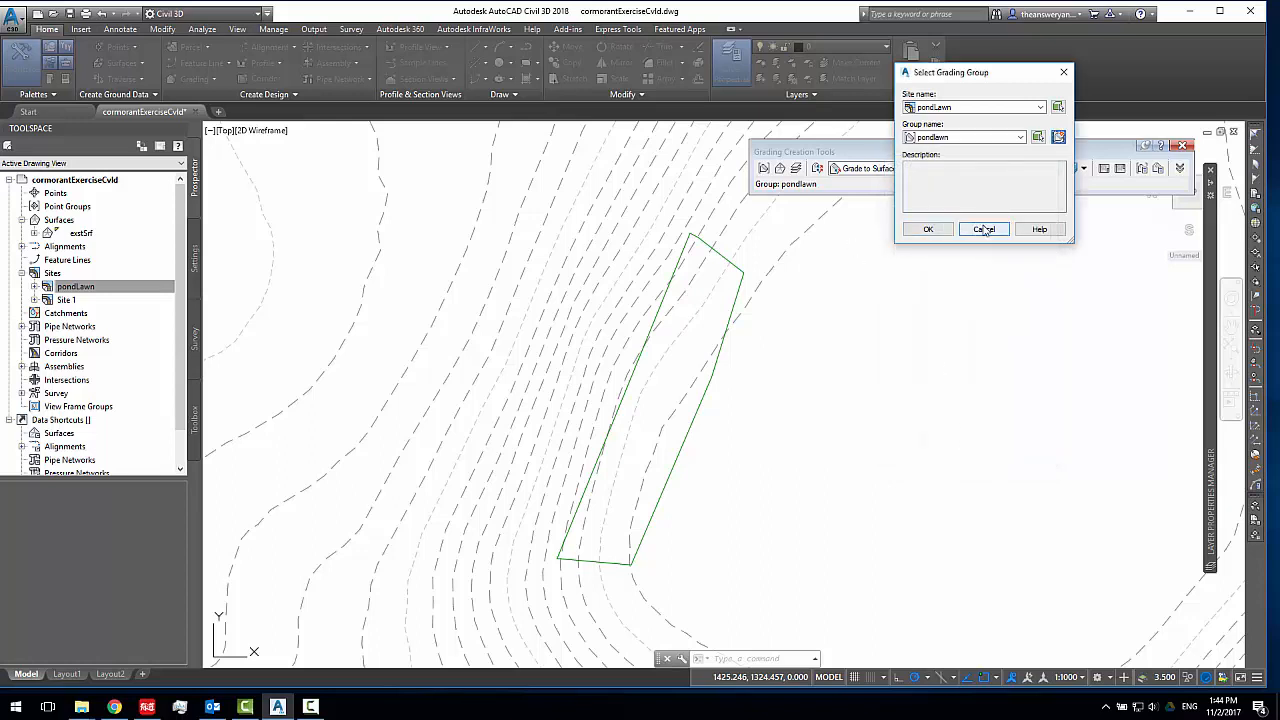
{"action": "left_click", "coordinate": [928, 229]}
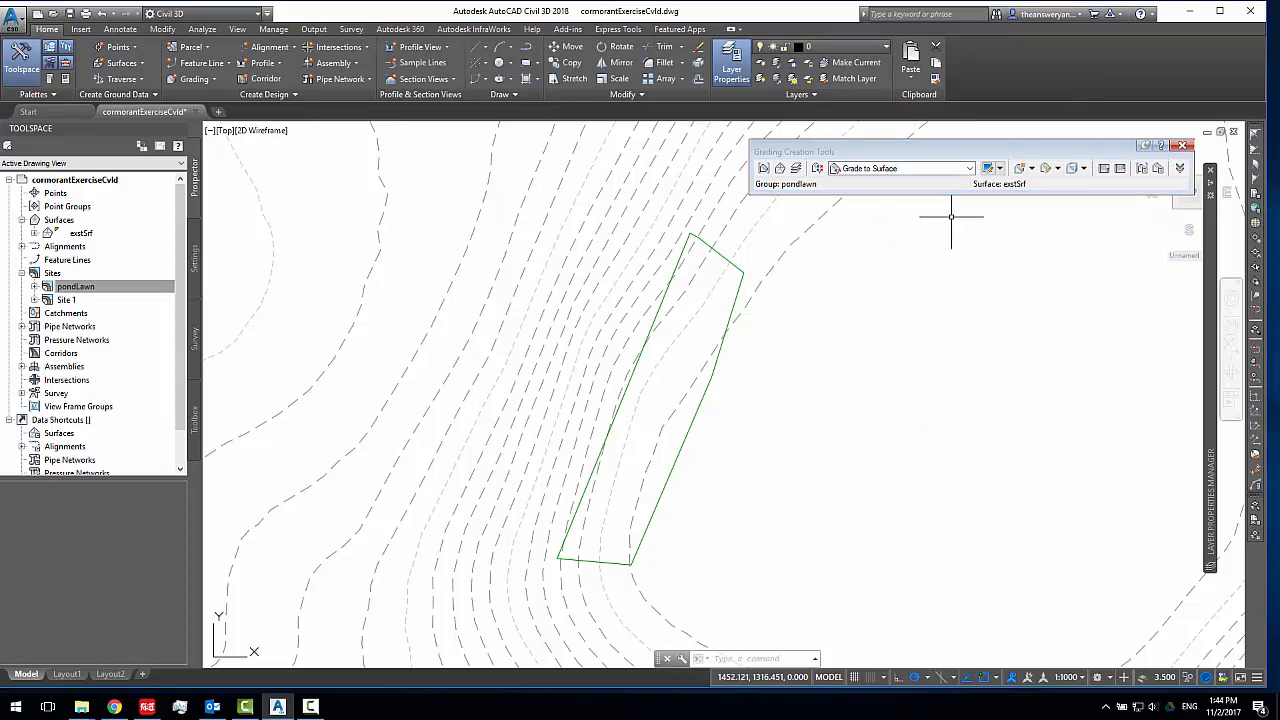
Enable automatic surface creation for the pondlawn grading group, creating a TIN surface named pondlawn with style Contours 1m and 5m (Design)
{"action": "left_click", "coordinate": [1140, 170]}
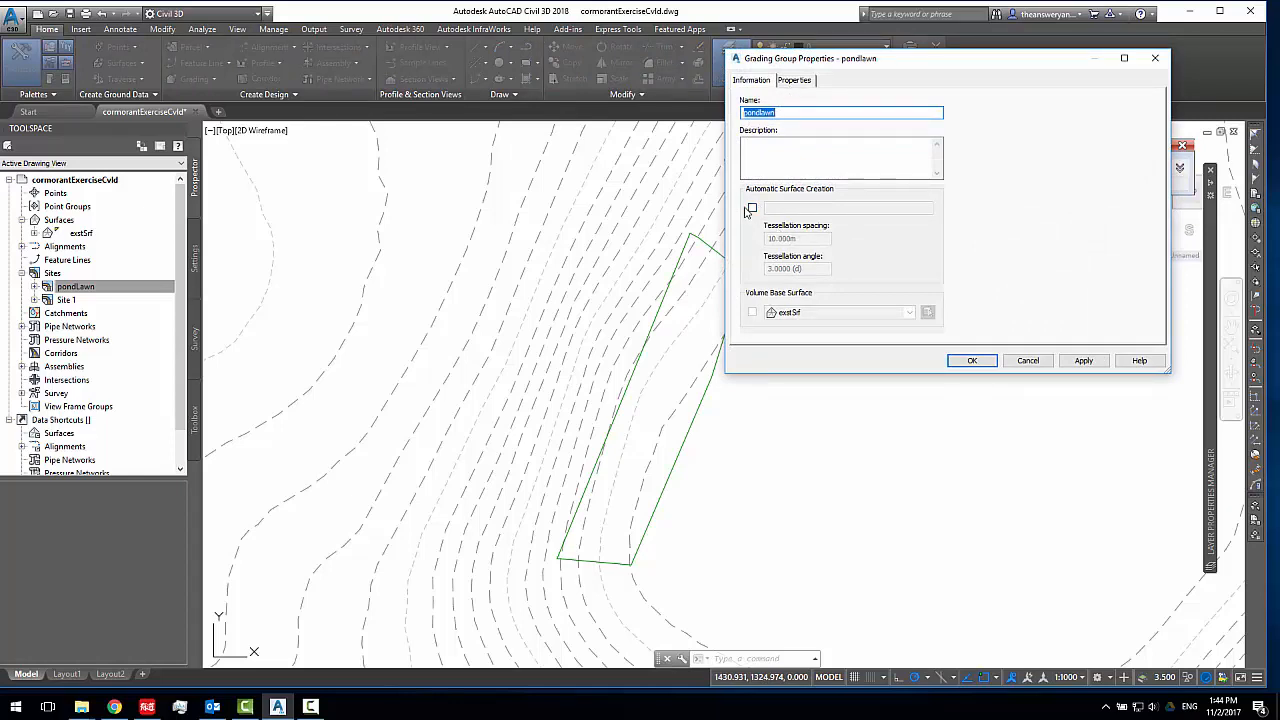
{"action": "left_click", "coordinate": [751, 208]}
{"action": "left_click_drag", "start_coordinate": [798, 212], "coordinate": [312, 172]}
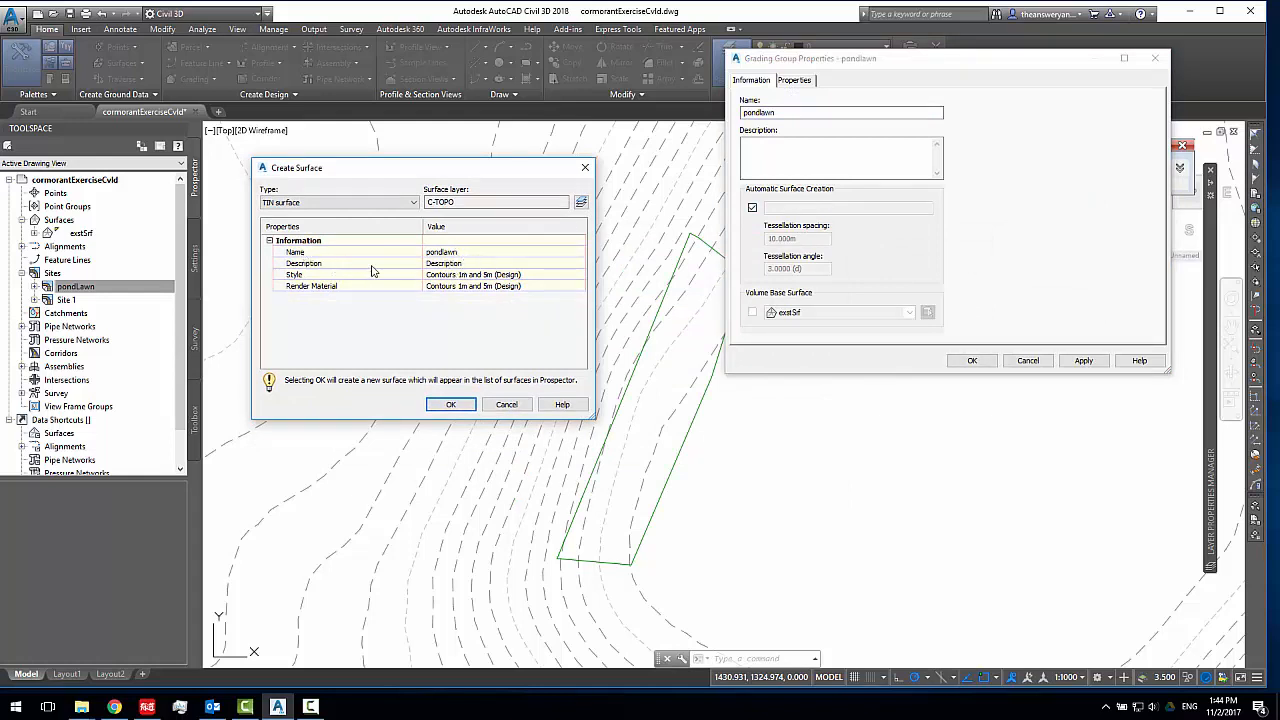
{"action": "left_click", "coordinate": [450, 405]}
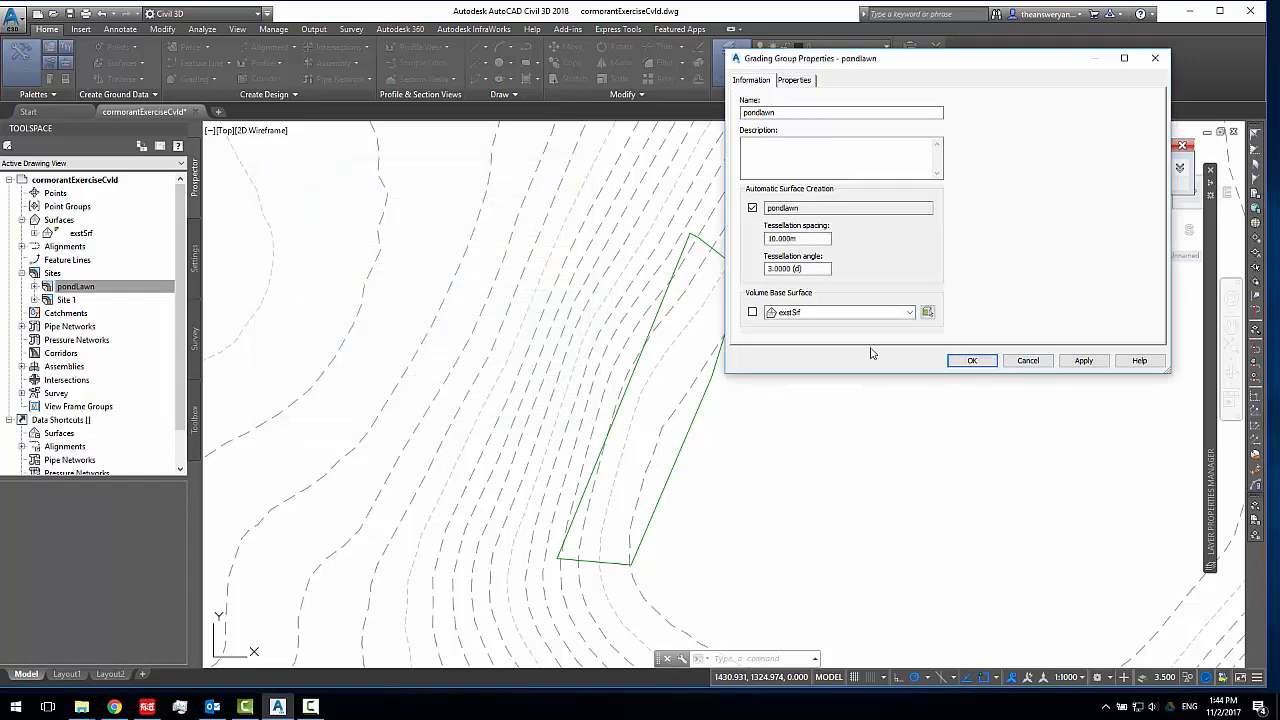
{"action": "left_click", "coordinate": [1083, 361]}
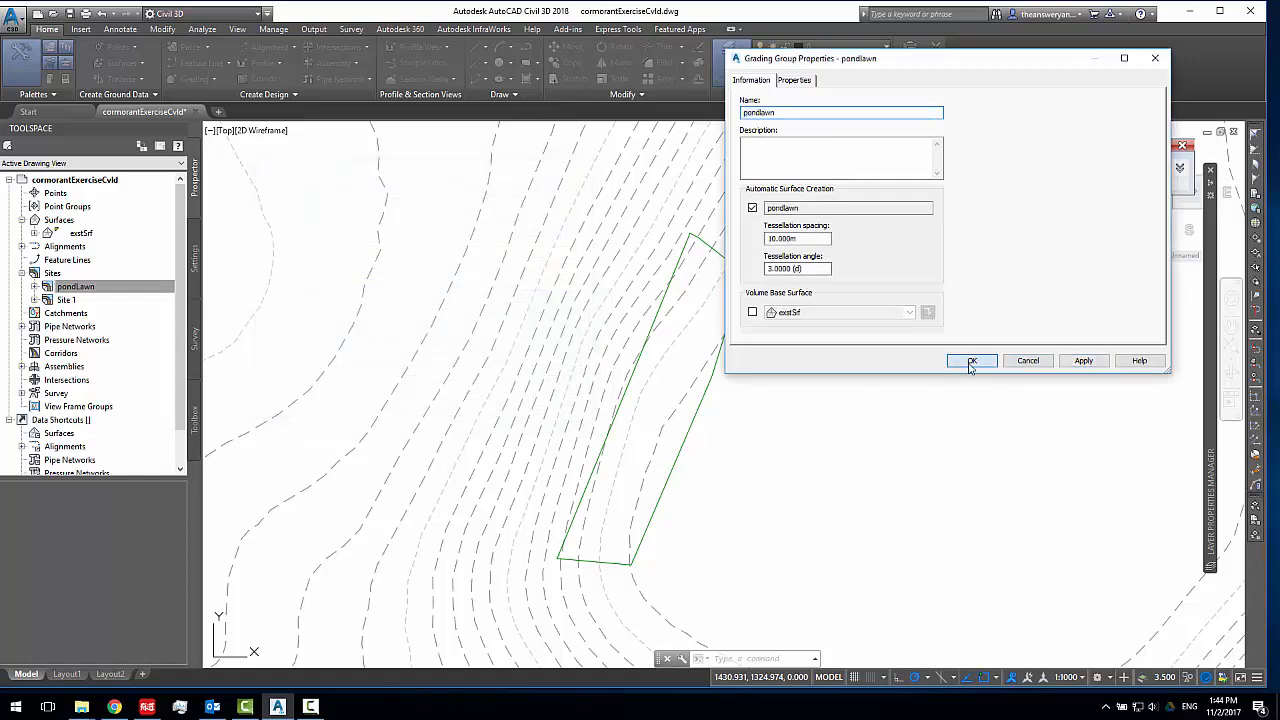
{"action": "left_click", "coordinate": [971, 361]}
{"action": "left_click", "coordinate": [74, 247]}
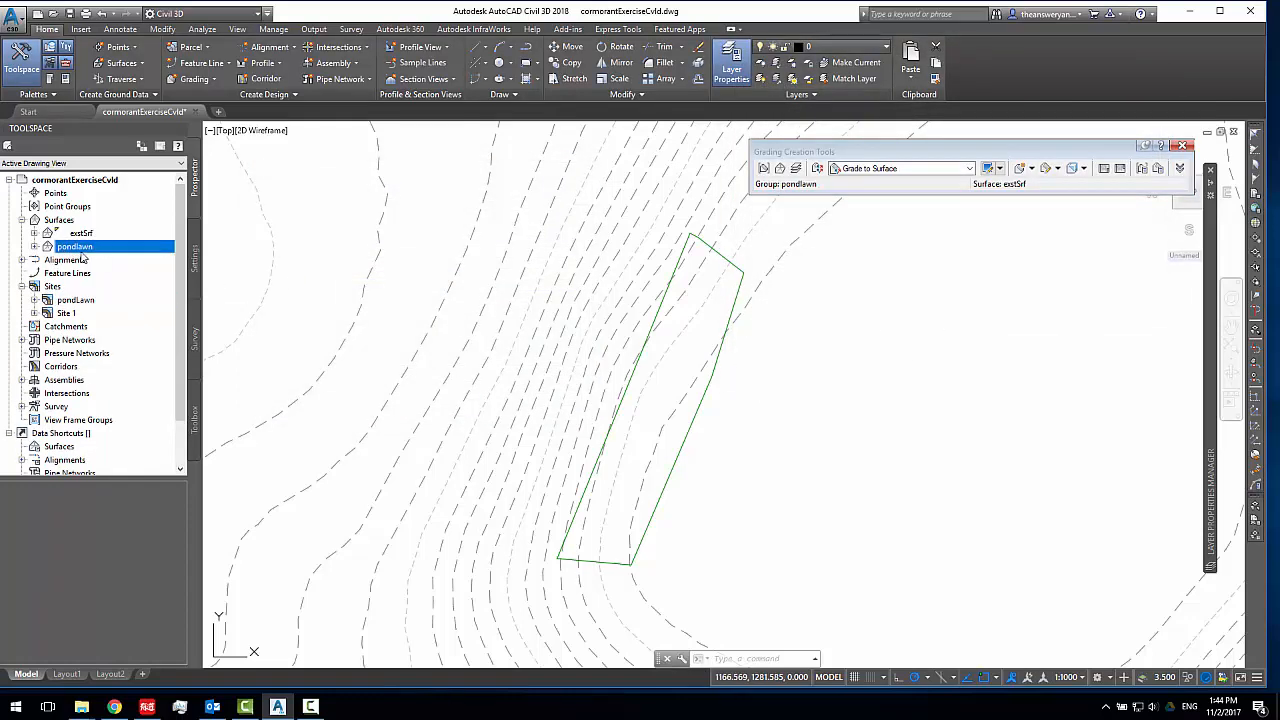
{"action": "left_click", "coordinate": [1146, 170]}
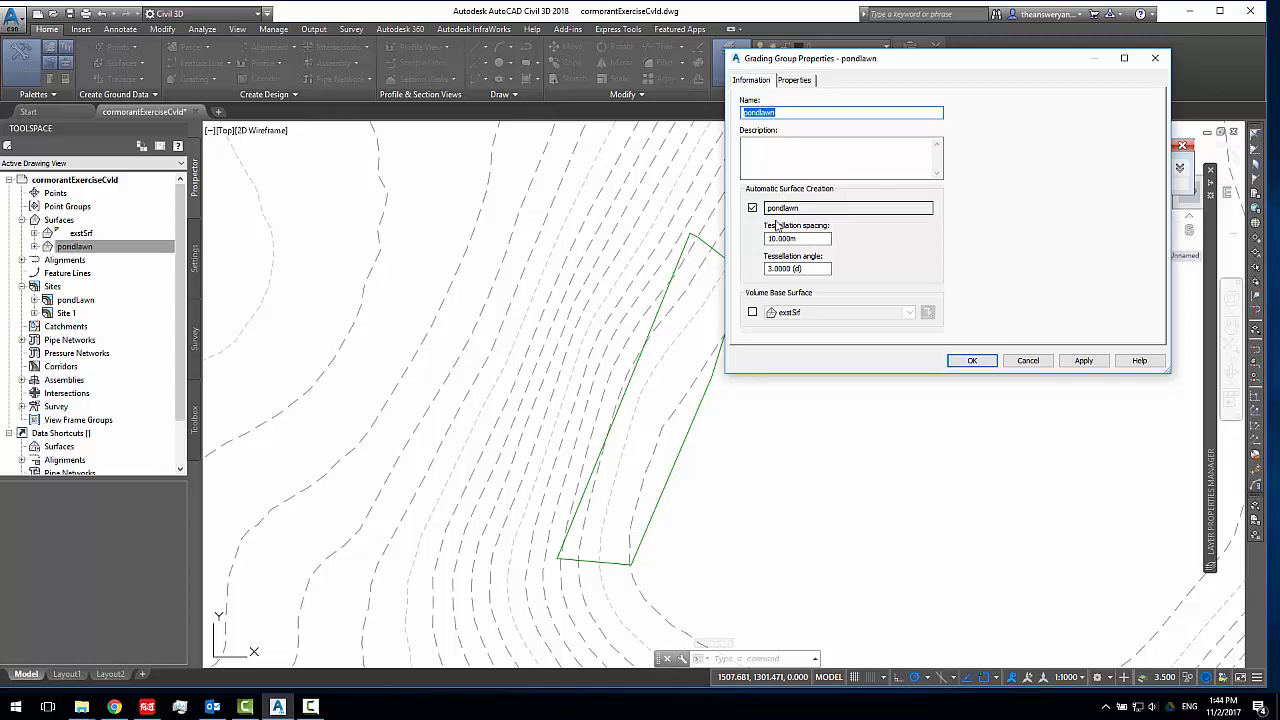
{"action": "left_click", "coordinate": [971, 360]}
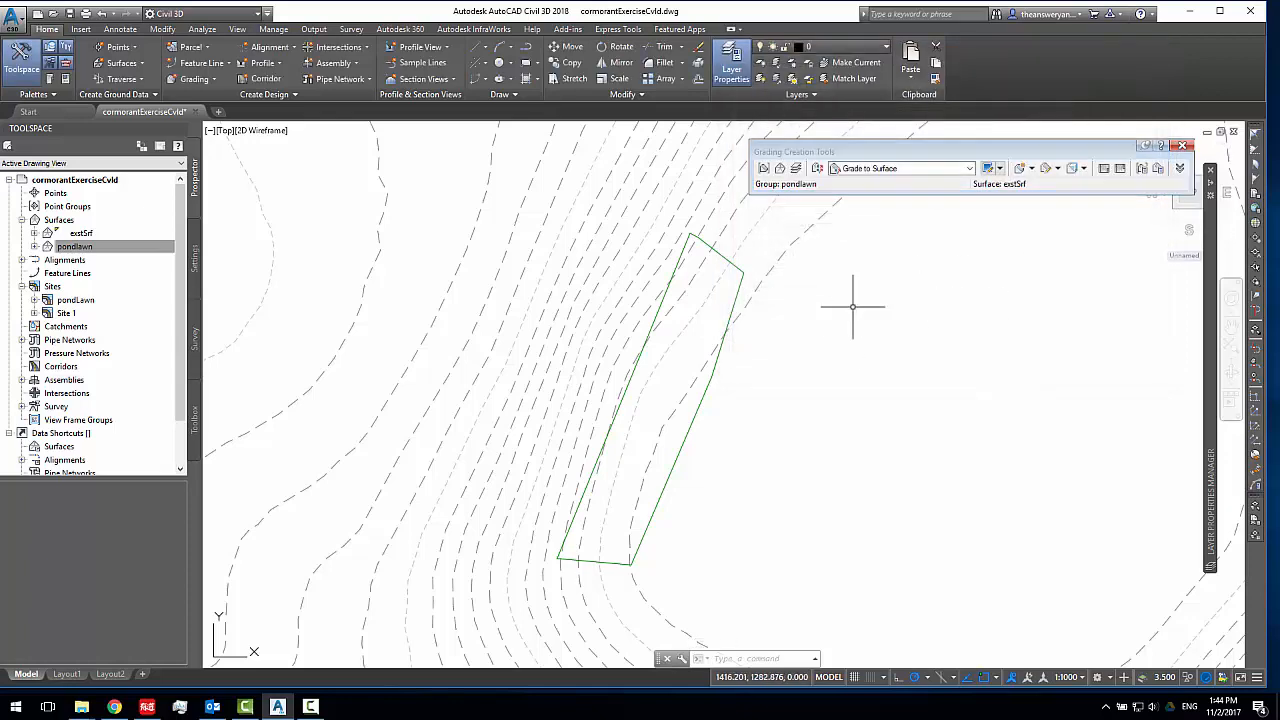
Create a grading infill in the area enclosed by the green pond lawn feature line
{"action": "middle_click_drag", "start_coordinate": [833, 320], "coordinate": [869, 309]}
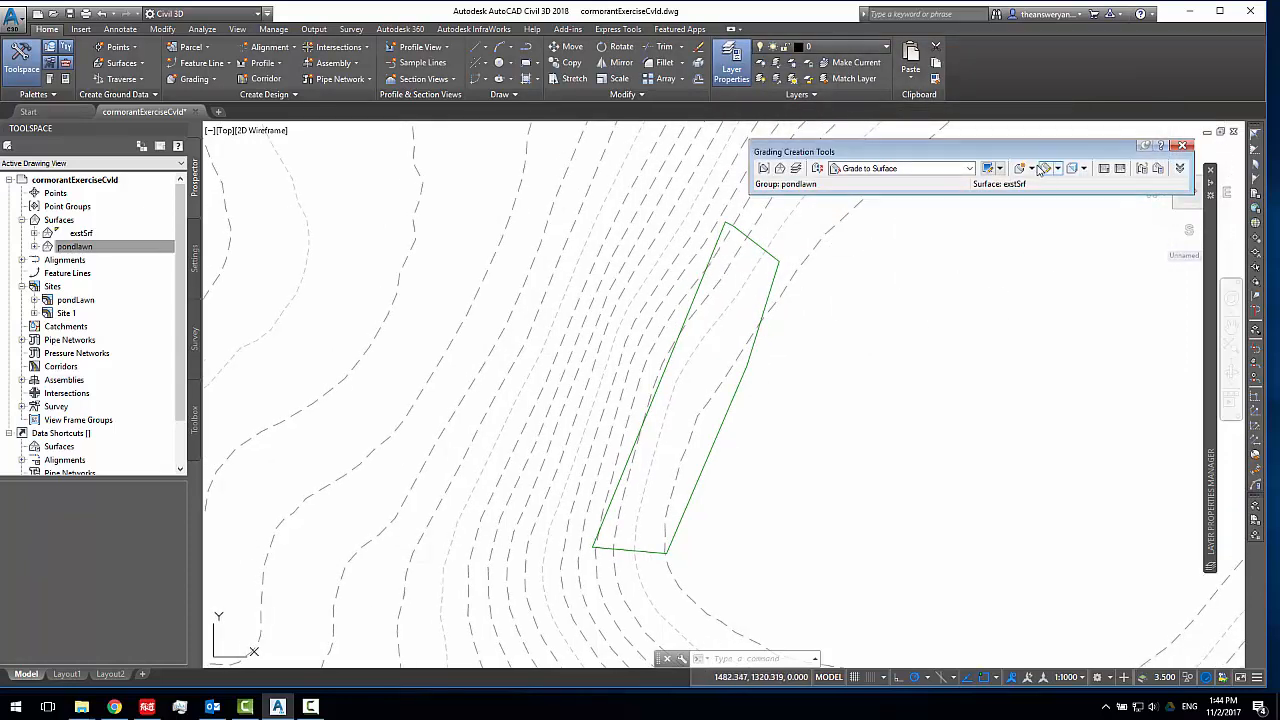
{"action": "left_click", "coordinate": [769, 251]}
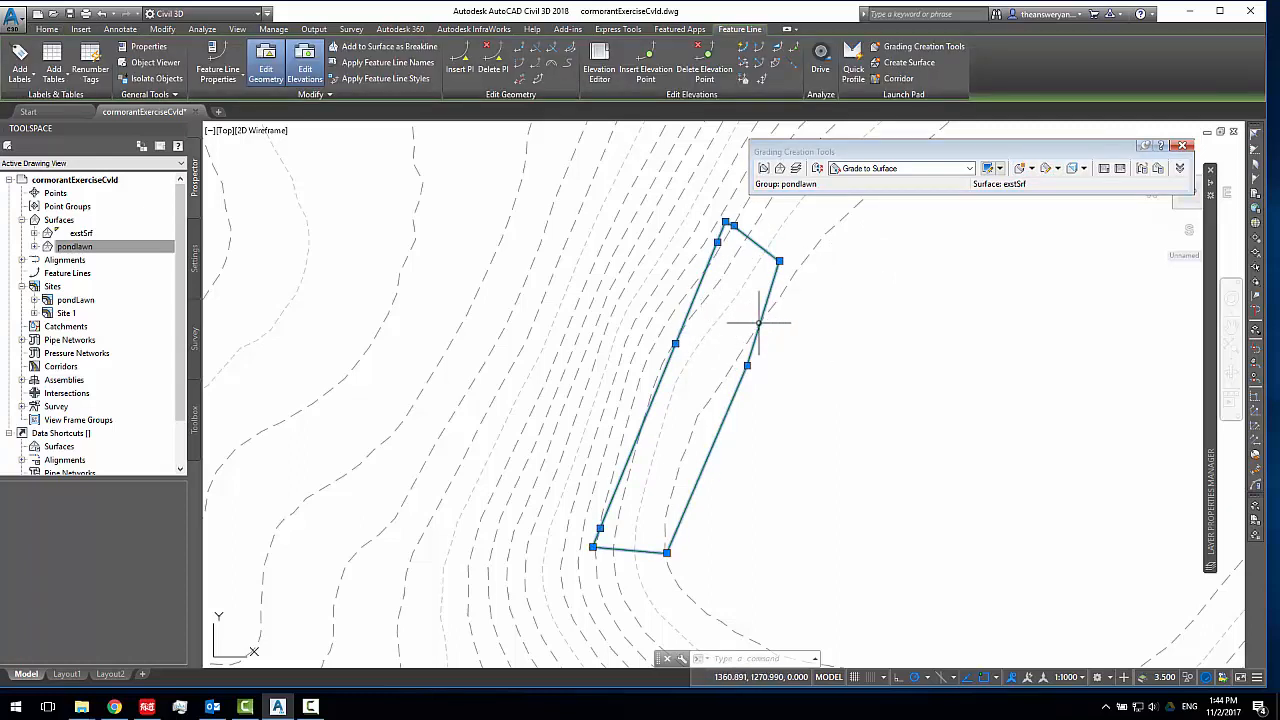
{"action": "left_click", "coordinate": [1031, 171]}
{"action": "left_click", "coordinate": [1058, 237]}
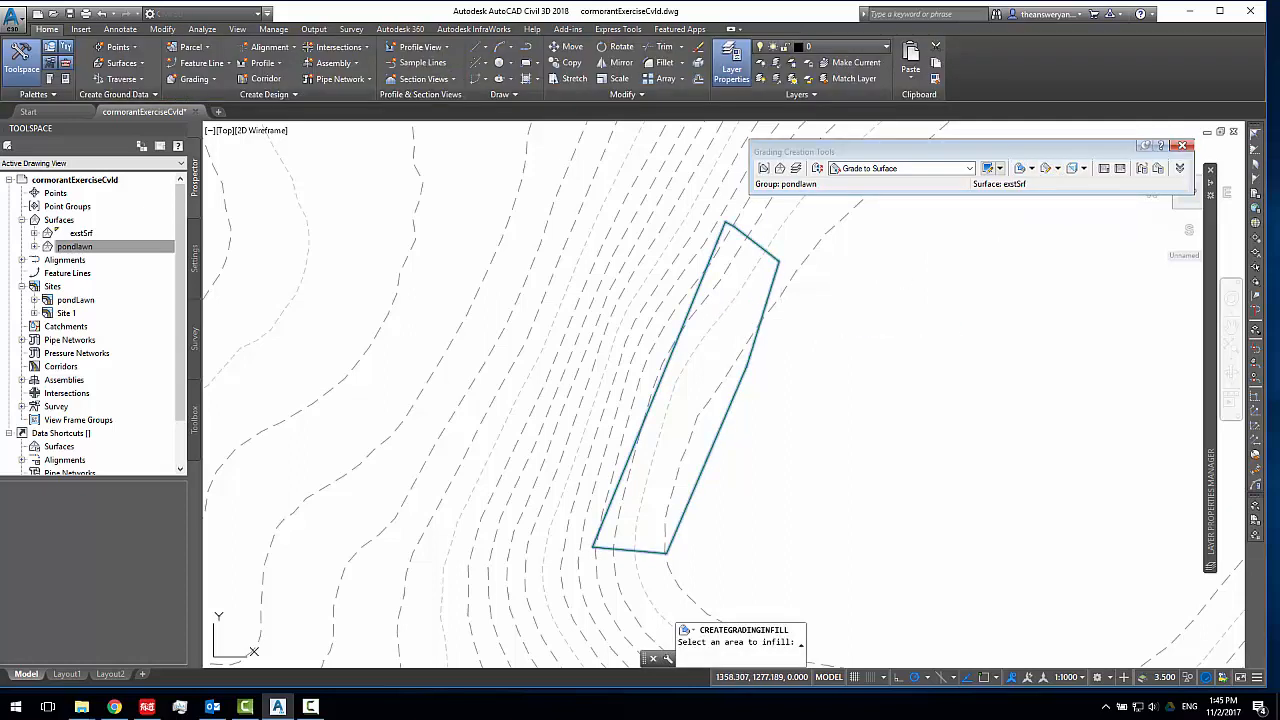
{"action": "left_click", "coordinate": [709, 358]}
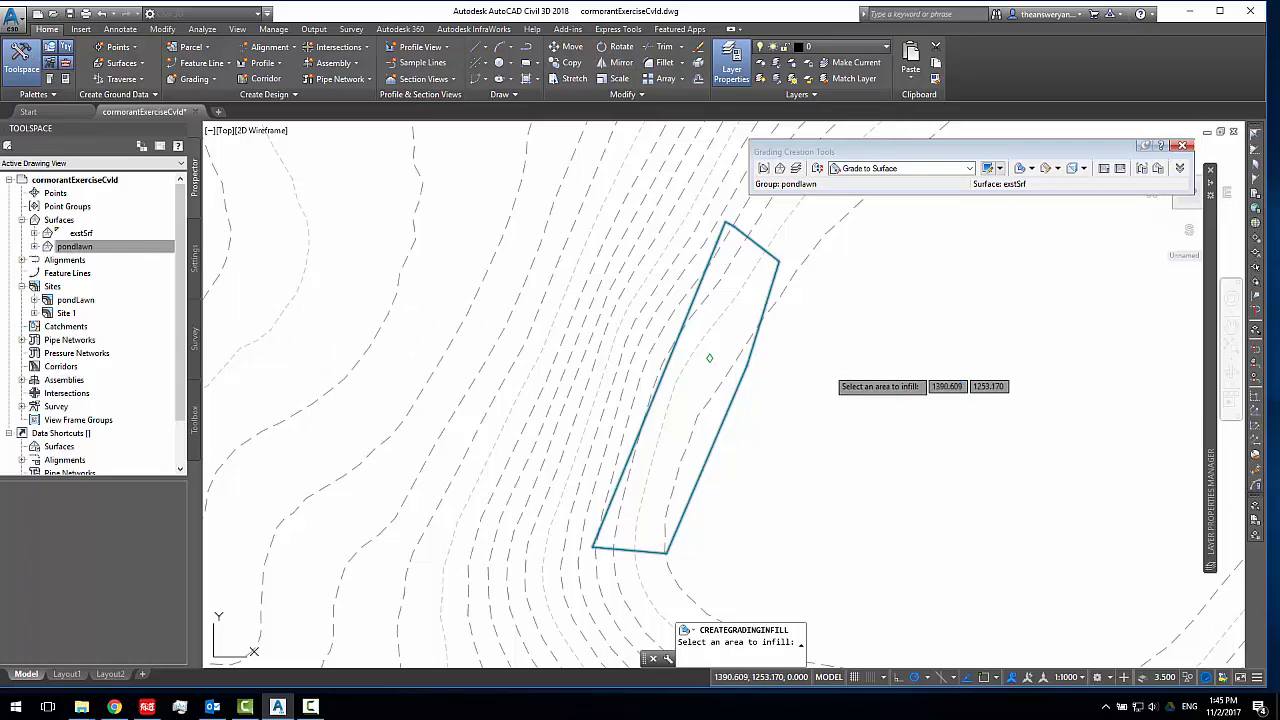
{"action": "key", "text": "Escape"}
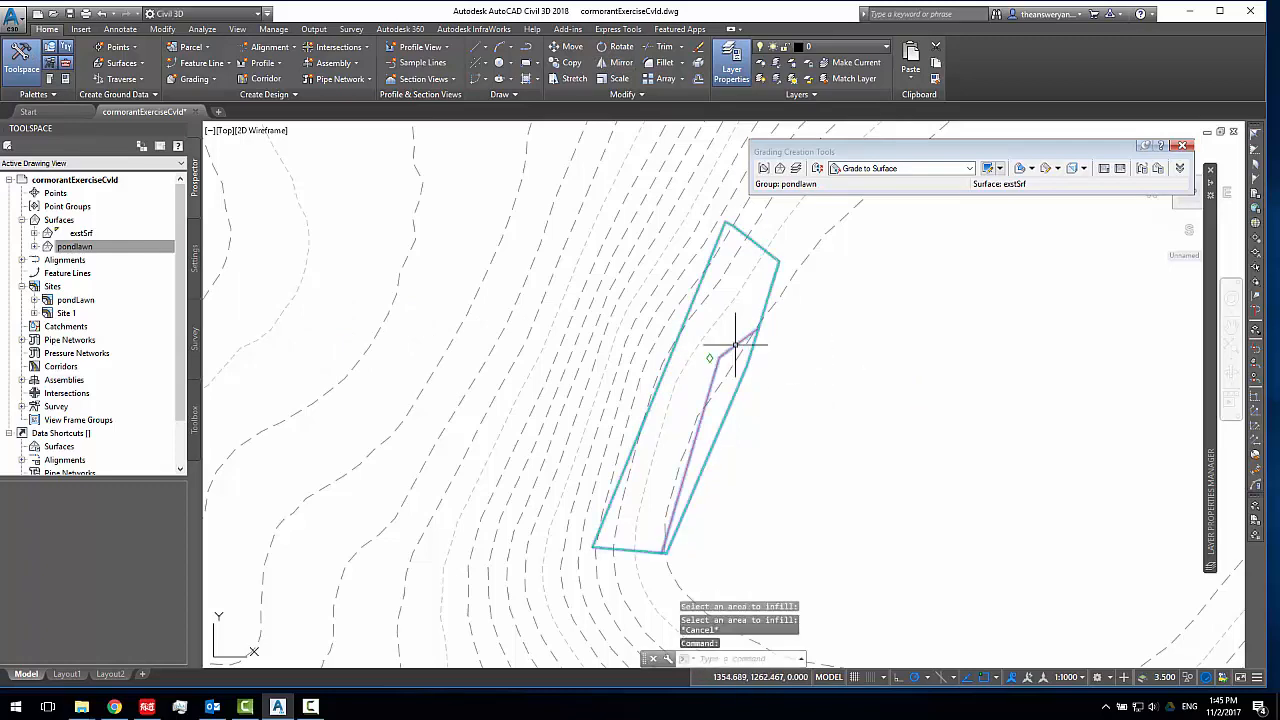
Change the surface style of the pondlawn surface to _No Display in its surface properties
{"action": "left_click", "coordinate": [735, 345]}
{"action": "middle_click_drag", "start_coordinate": [682, 409], "coordinate": [694, 369]}
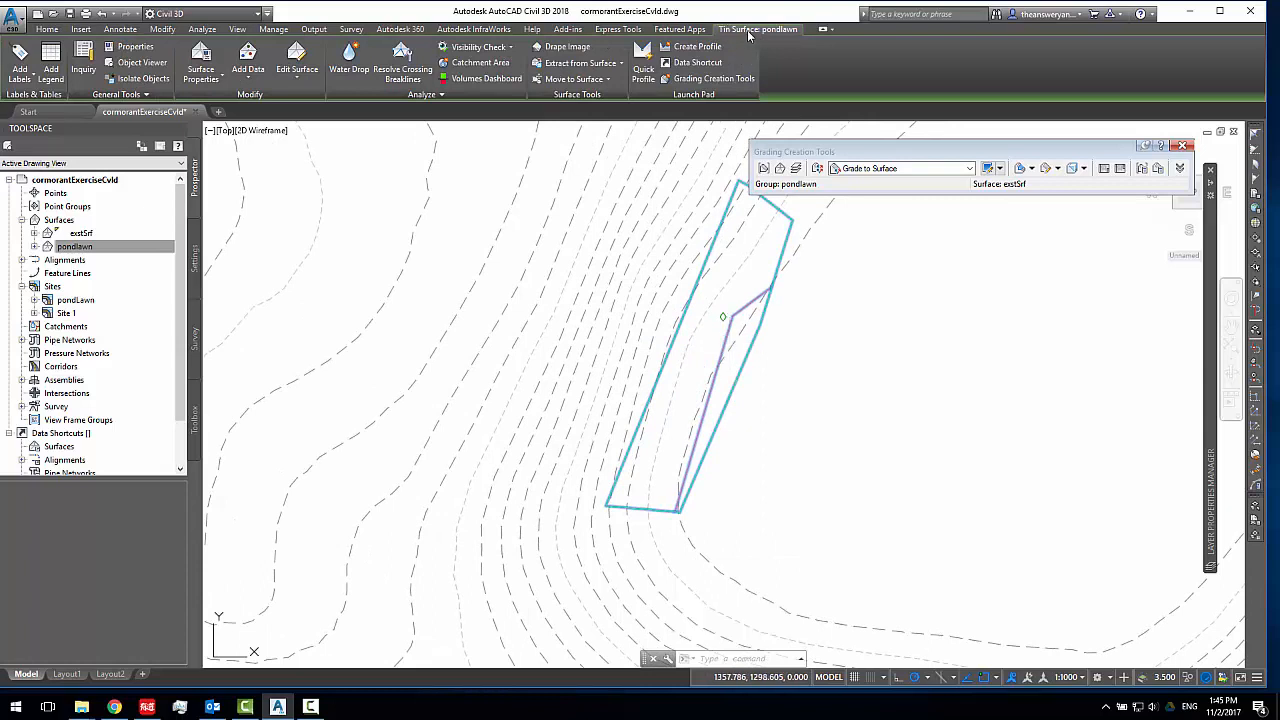
{"action": "key", "text": "Escape"}
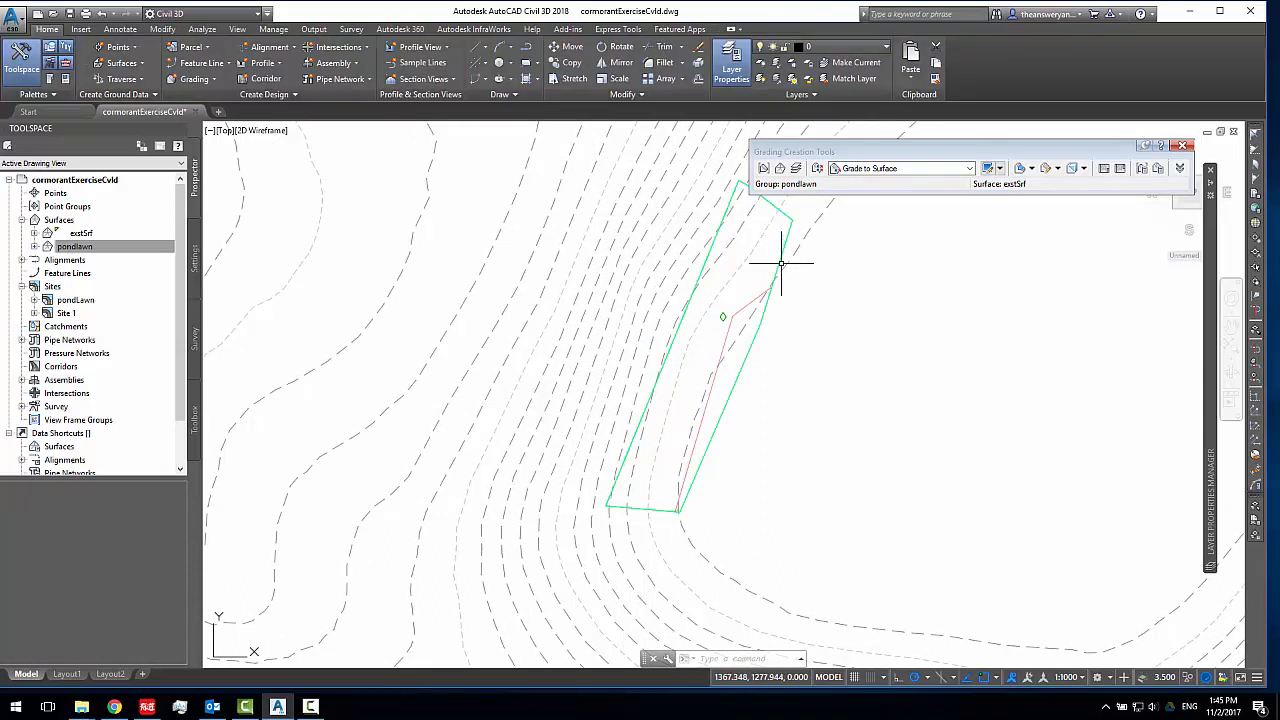
{"action": "left_click", "coordinate": [778, 263]}
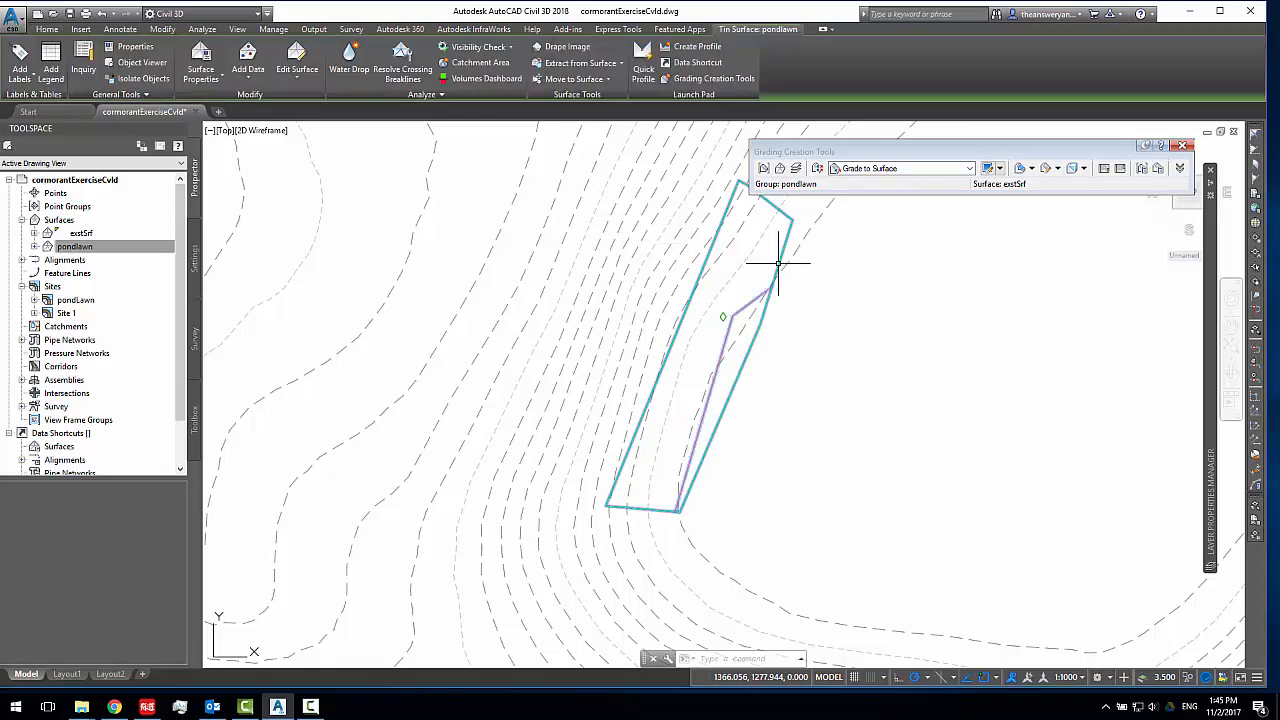
{"action": "left_click", "coordinate": [59, 246]}
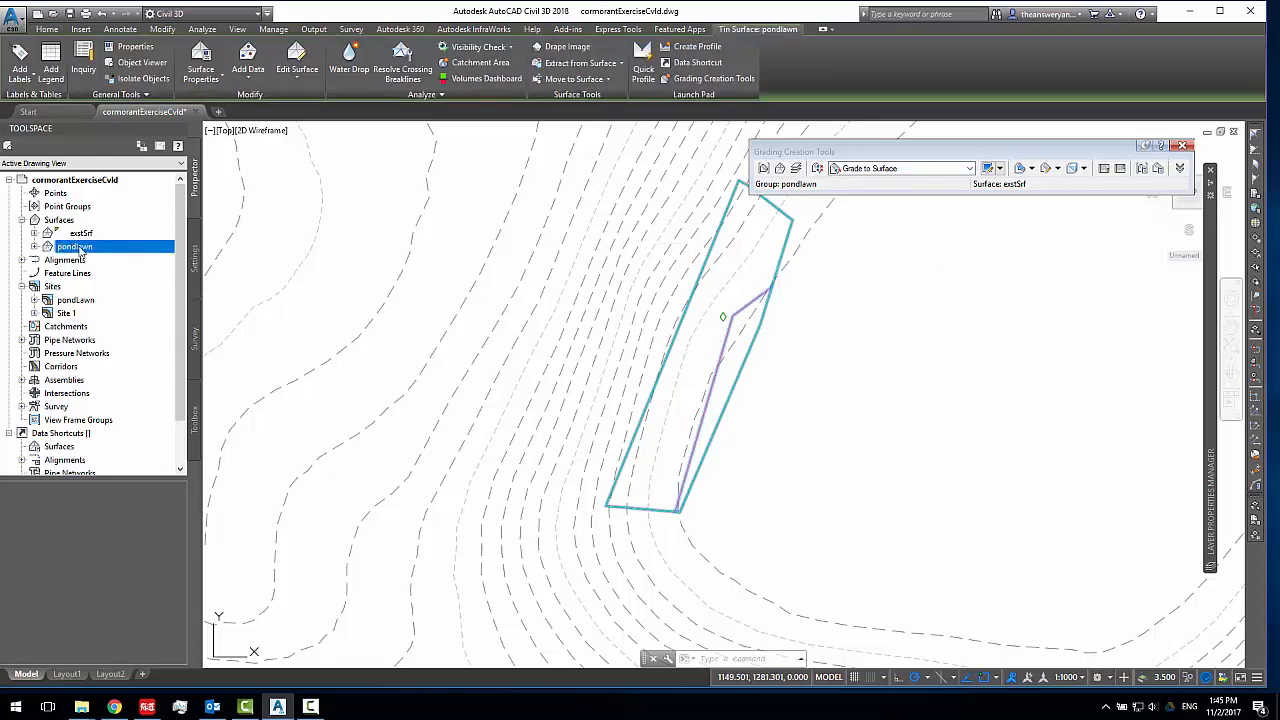
{"action": "right_click", "coordinate": [82, 253]}
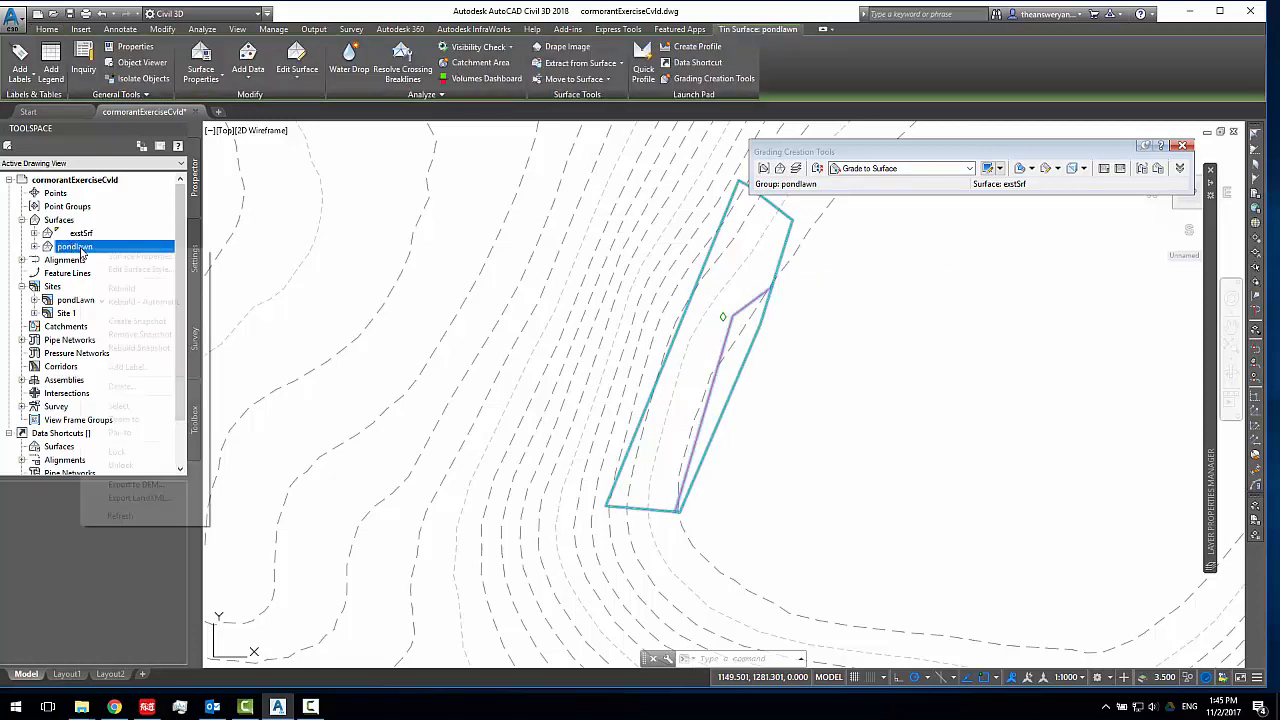
{"action": "left_click", "coordinate": [107, 258]}
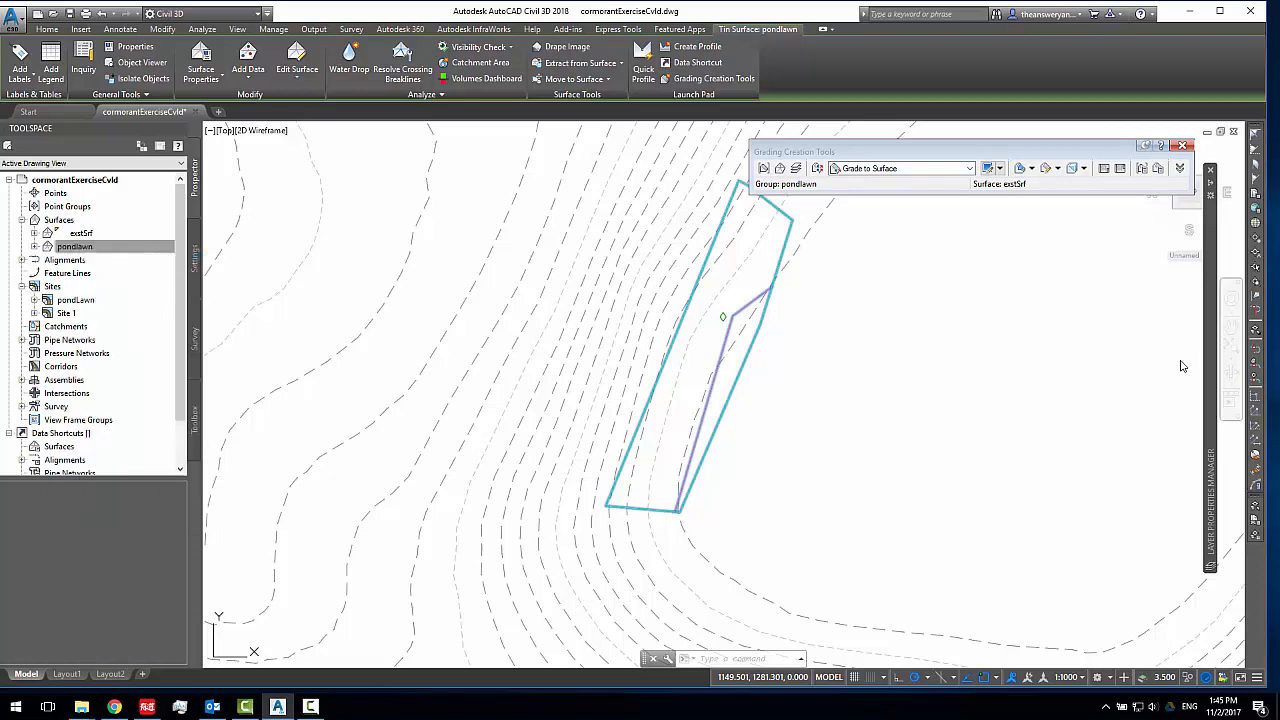
{"action": "left_click", "coordinate": [903, 285]}
{"action": "left_click", "coordinate": [848, 297]}
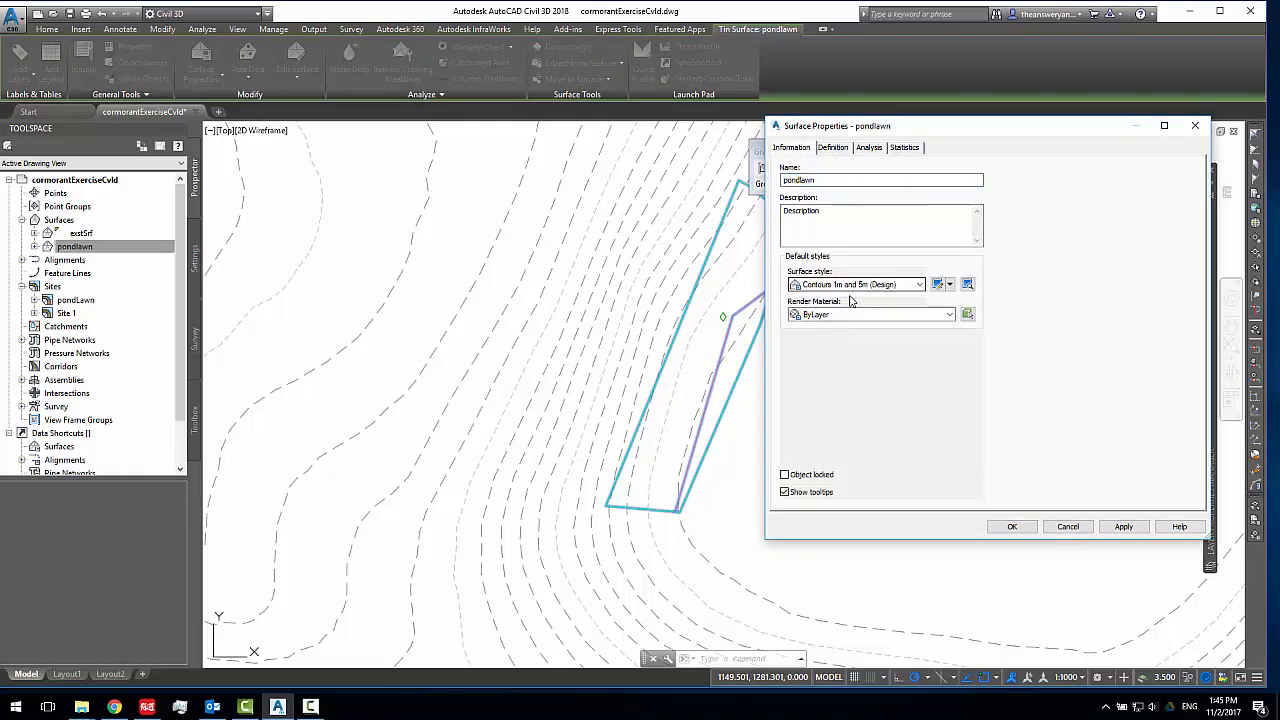
{"action": "left_click_drag", "start_coordinate": [948, 139], "coordinate": [997, 96]}
{"action": "left_click", "coordinate": [1168, 485]}
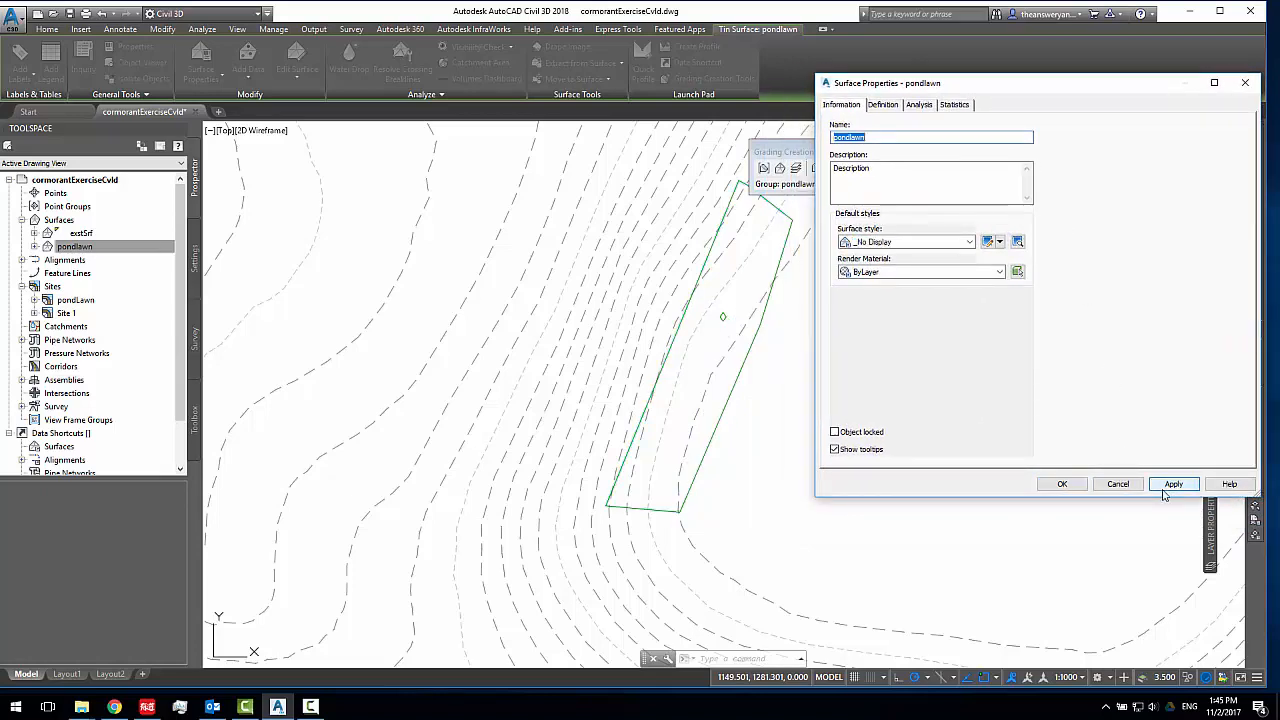
{"action": "left_click", "coordinate": [1062, 484]}
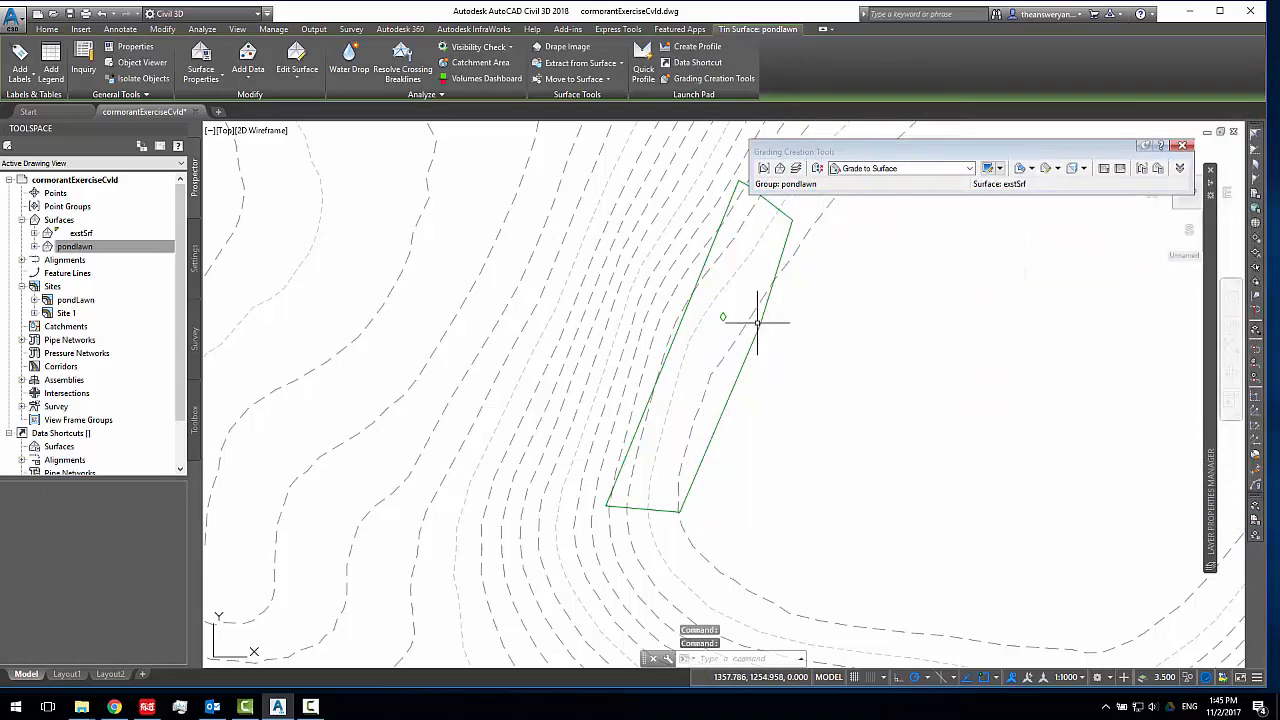
{"action": "scroll", "coordinate": [811, 331], "scroll_direction": "down", "scroll_amount": 2}
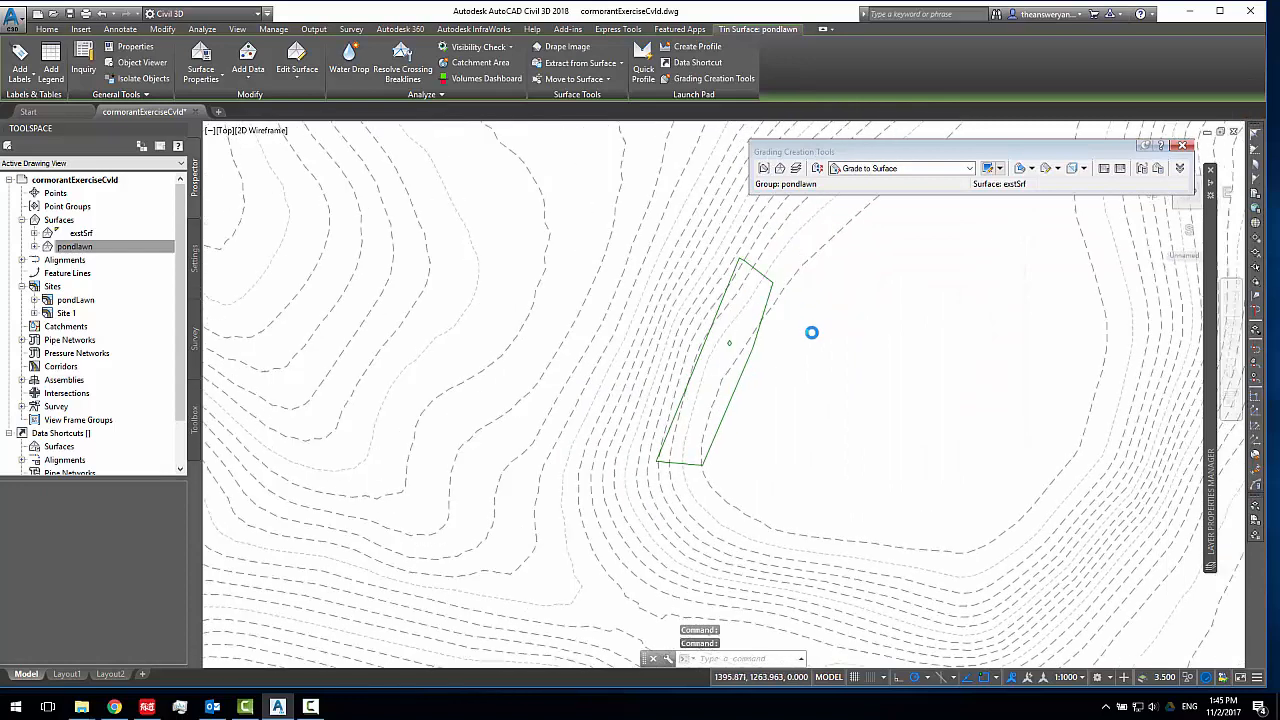
Grade the outer side of the pond lawn feature line to exstSrf along its entire length, using grade format with 30% cut and 10% fill
{"action": "left_click", "coordinate": [1031, 168]}
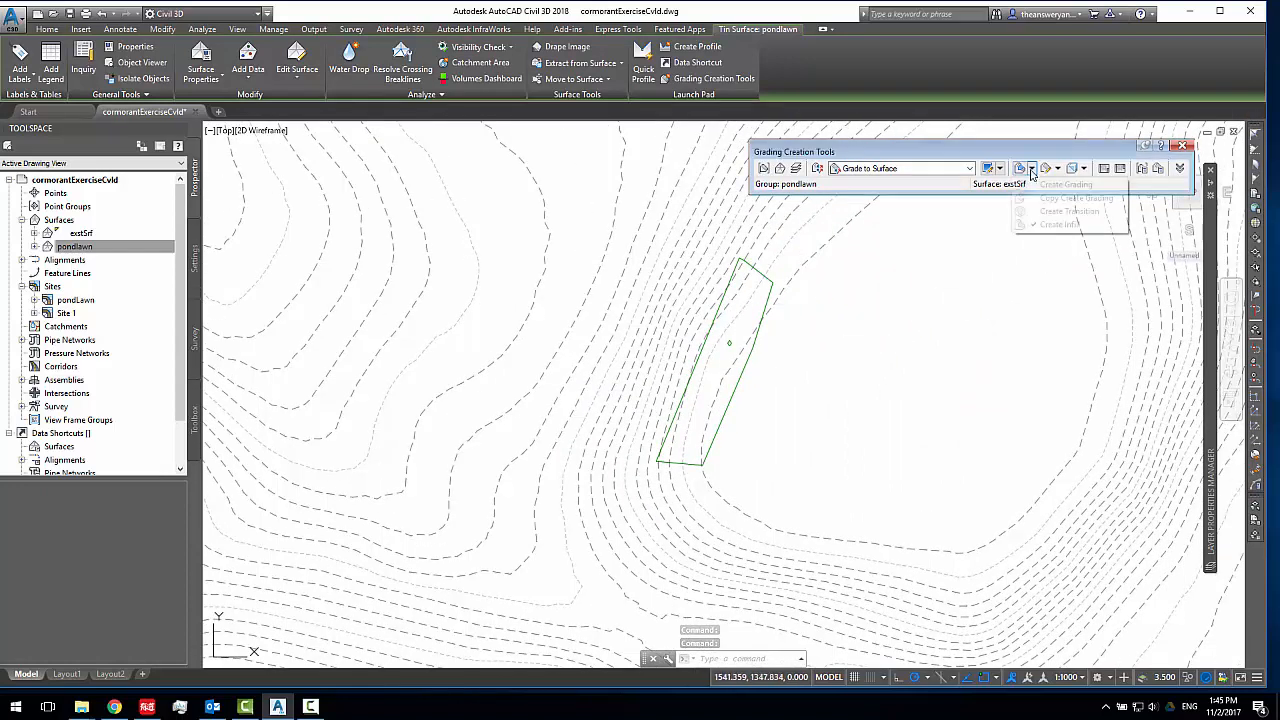
{"action": "left_click", "coordinate": [1048, 190]}
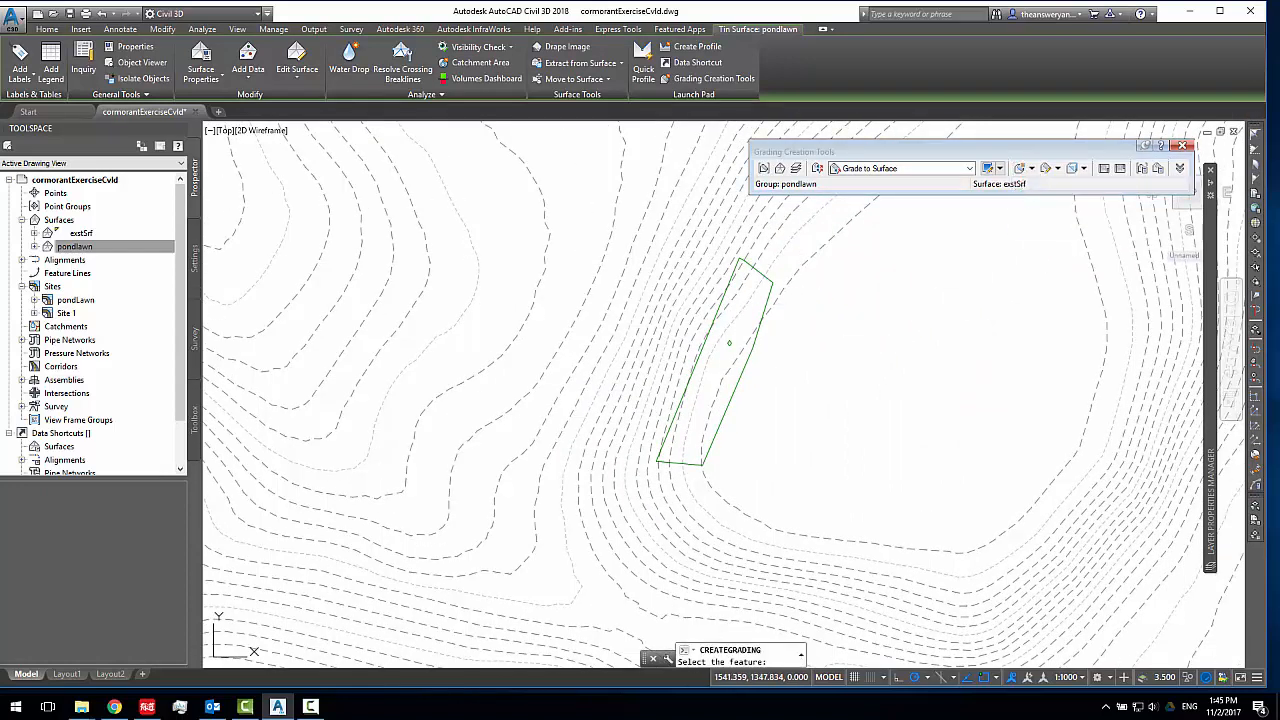
{"action": "left_click", "coordinate": [767, 307]}
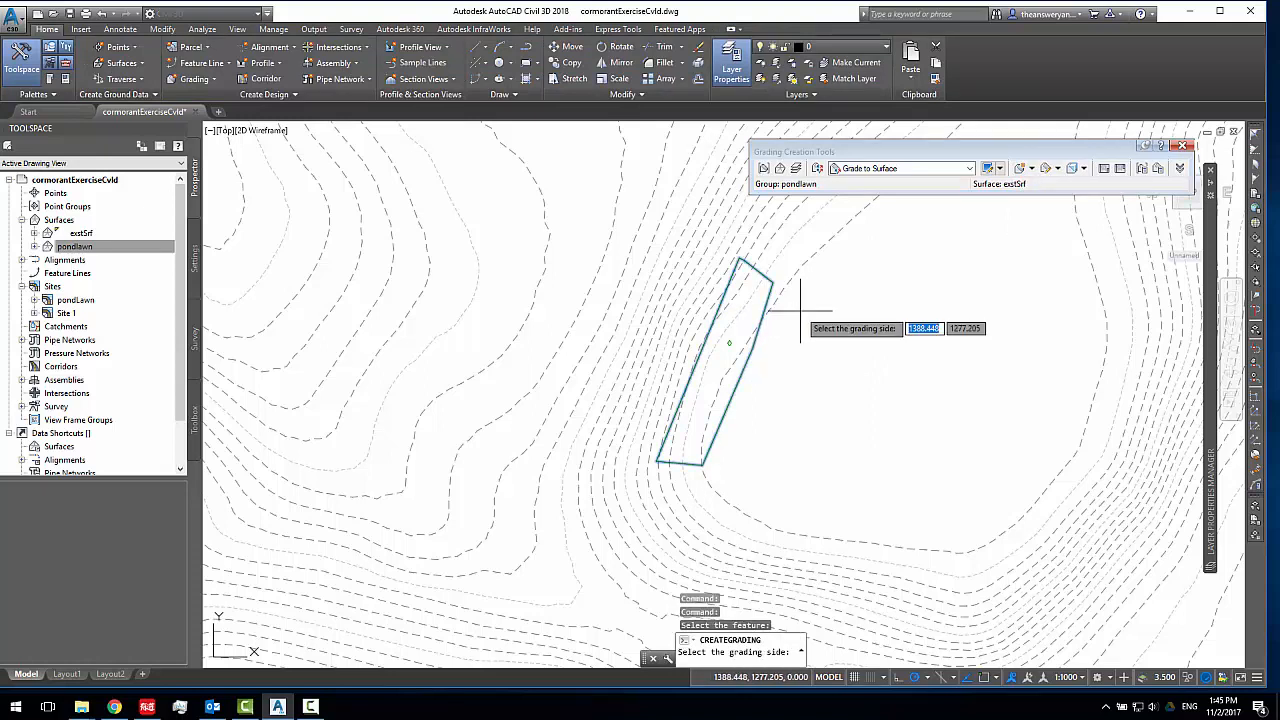
{"action": "left_click", "coordinate": [800, 312]}
{"action": "left_click", "coordinate": [822, 346]}
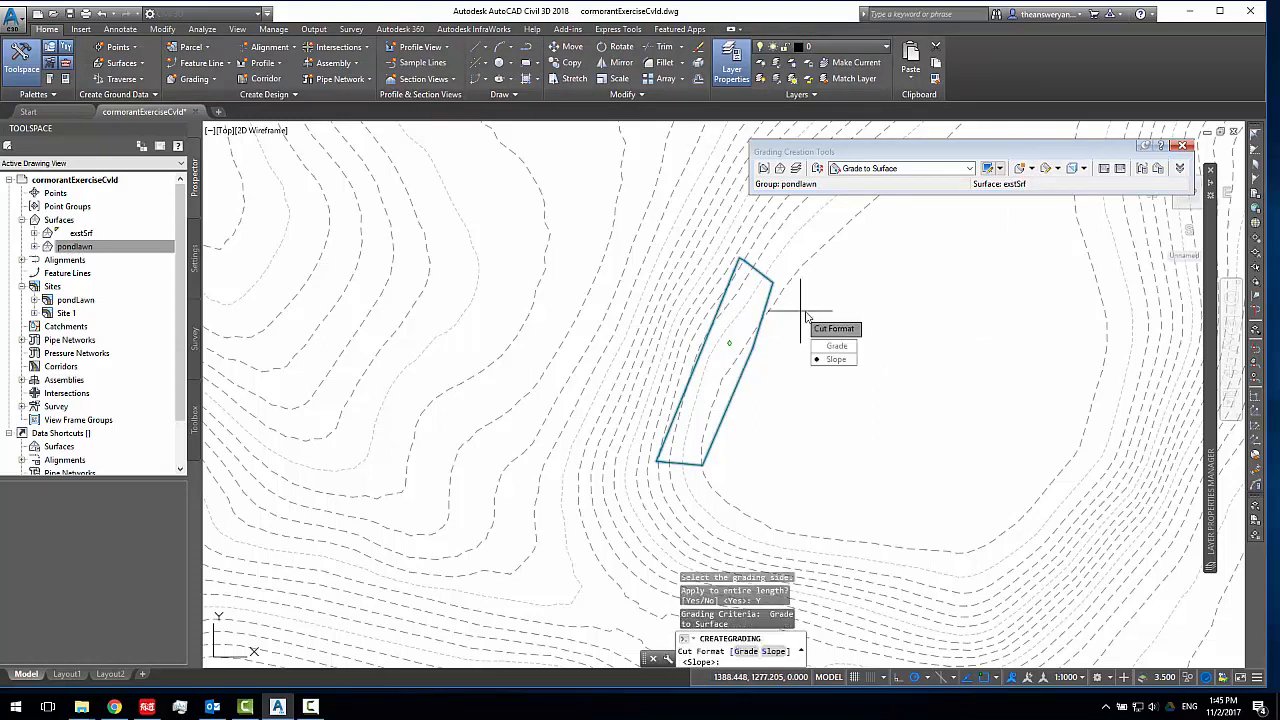
{"action": "left_click", "coordinate": [838, 347]}
{"action": "key", "text": "Return"}
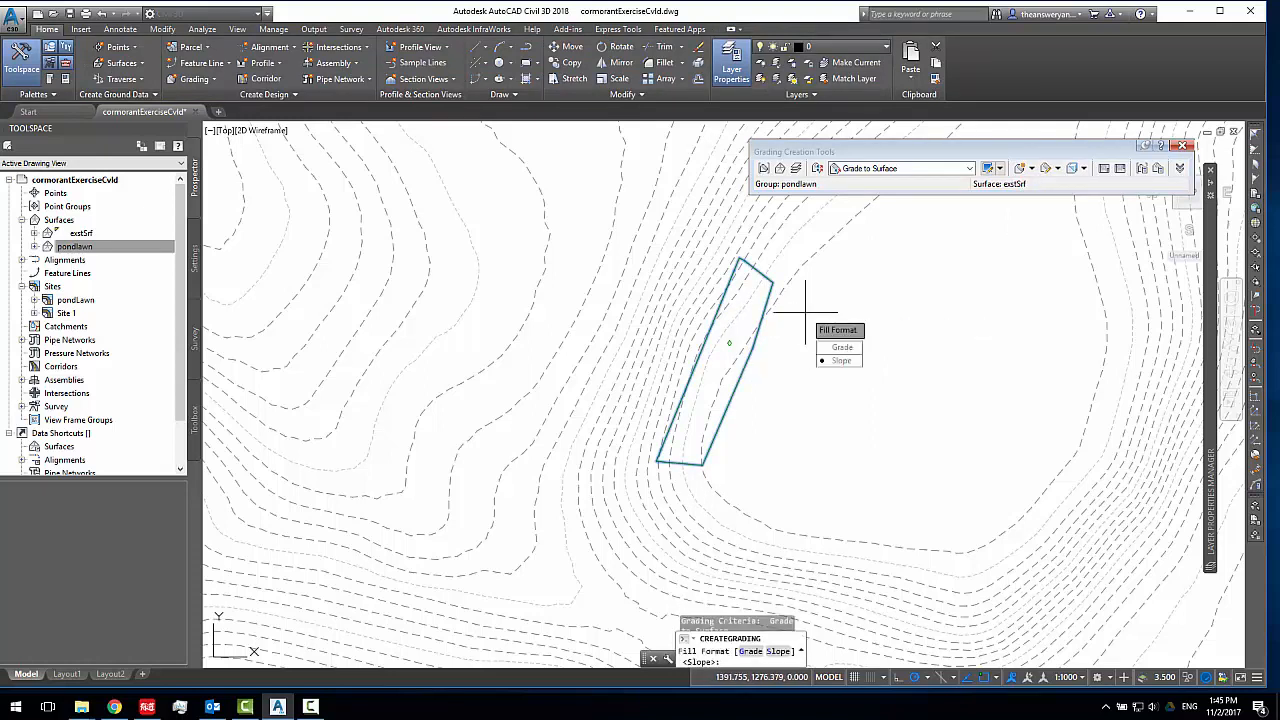
{"action": "left_click", "coordinate": [826, 347]}
{"action": "key", "text": "Return"}
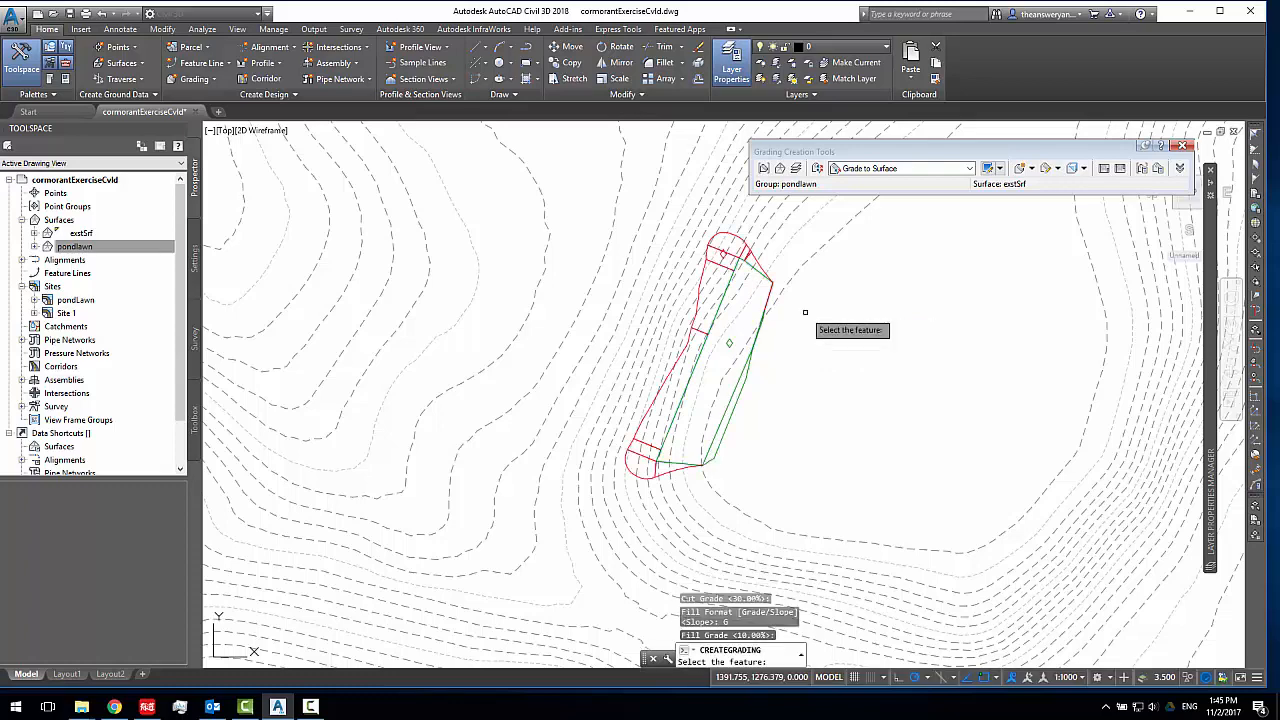
{"action": "key", "text": "Escape"}
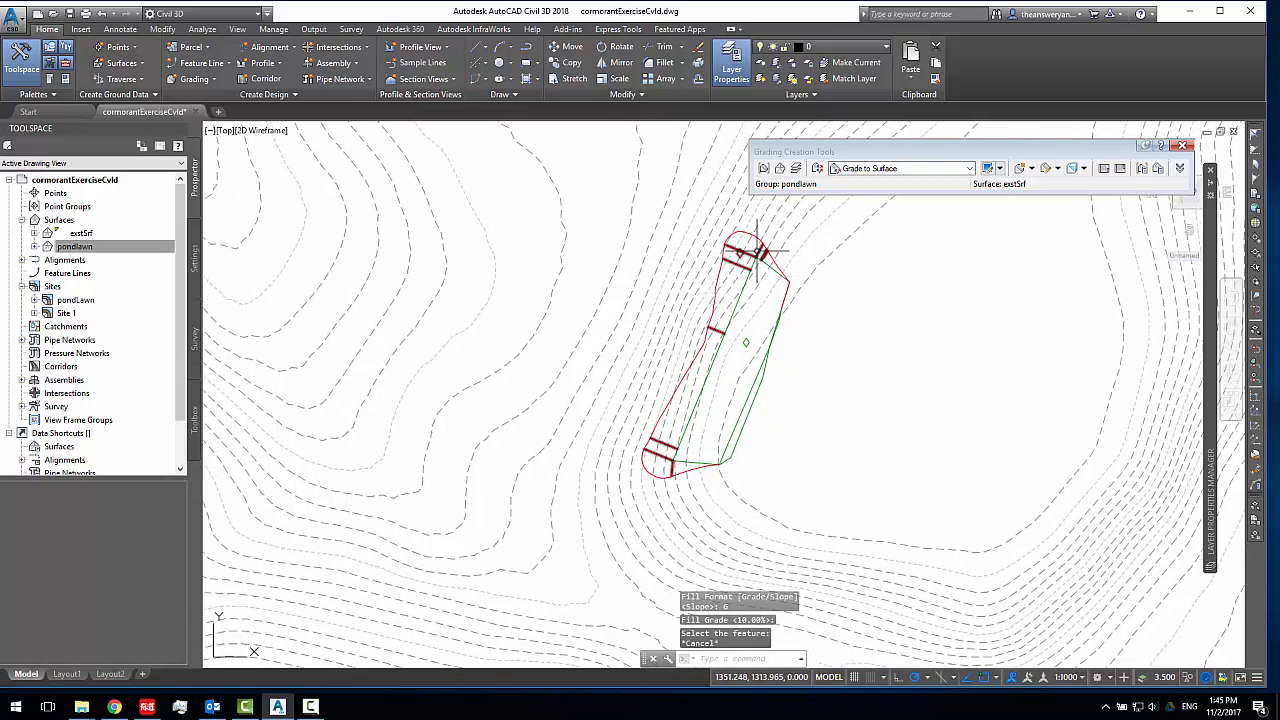
Set the surface style of the pondlawn surface to Contours 1m and 5m (Design)
{"action": "left_click", "coordinate": [102, 250]}
{"action": "right_click", "coordinate": [104, 256]}
{"action": "left_click", "coordinate": [150, 258]}
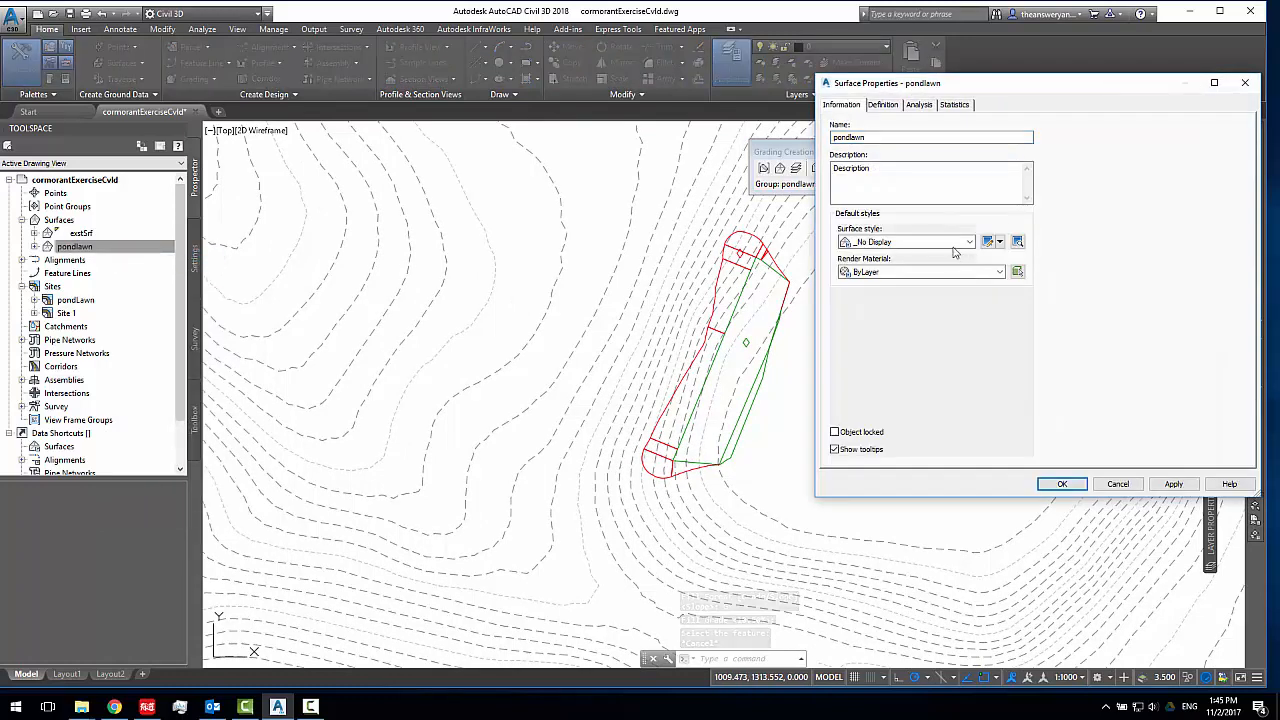
{"action": "left_click", "coordinate": [930, 242]}
{"action": "left_click", "coordinate": [940, 287]}
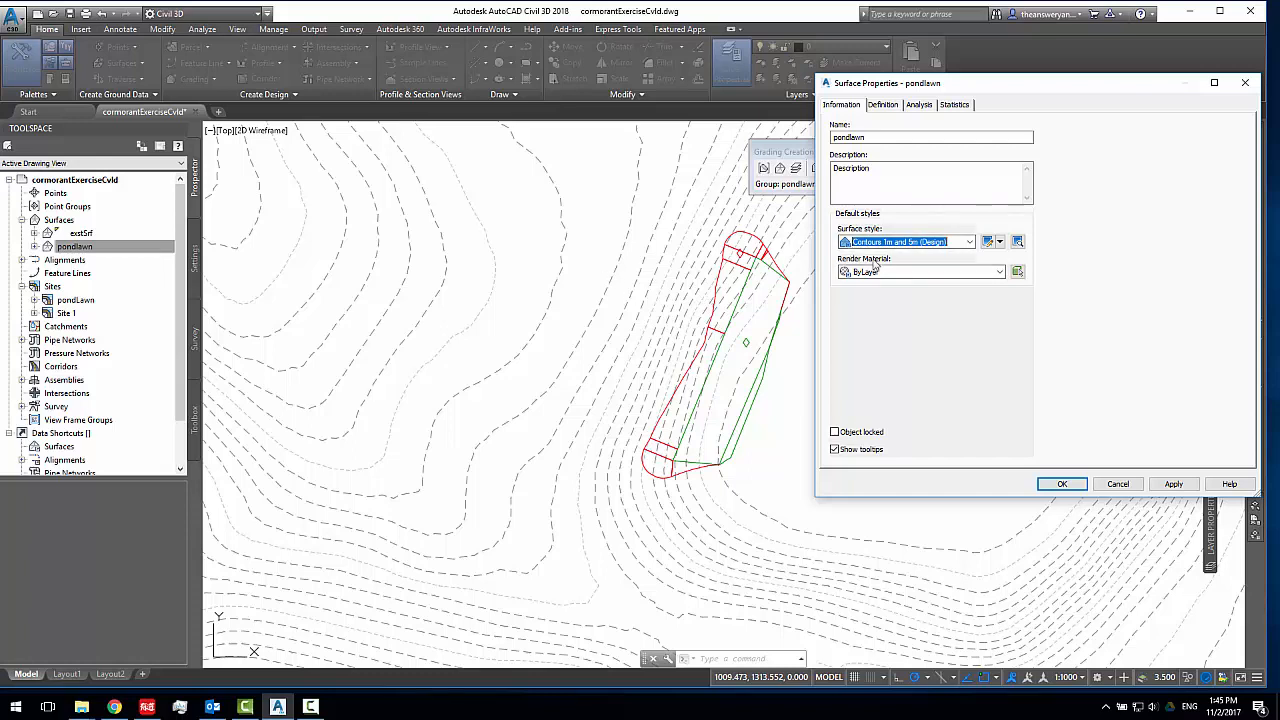
{"action": "left_click", "coordinate": [891, 245]}
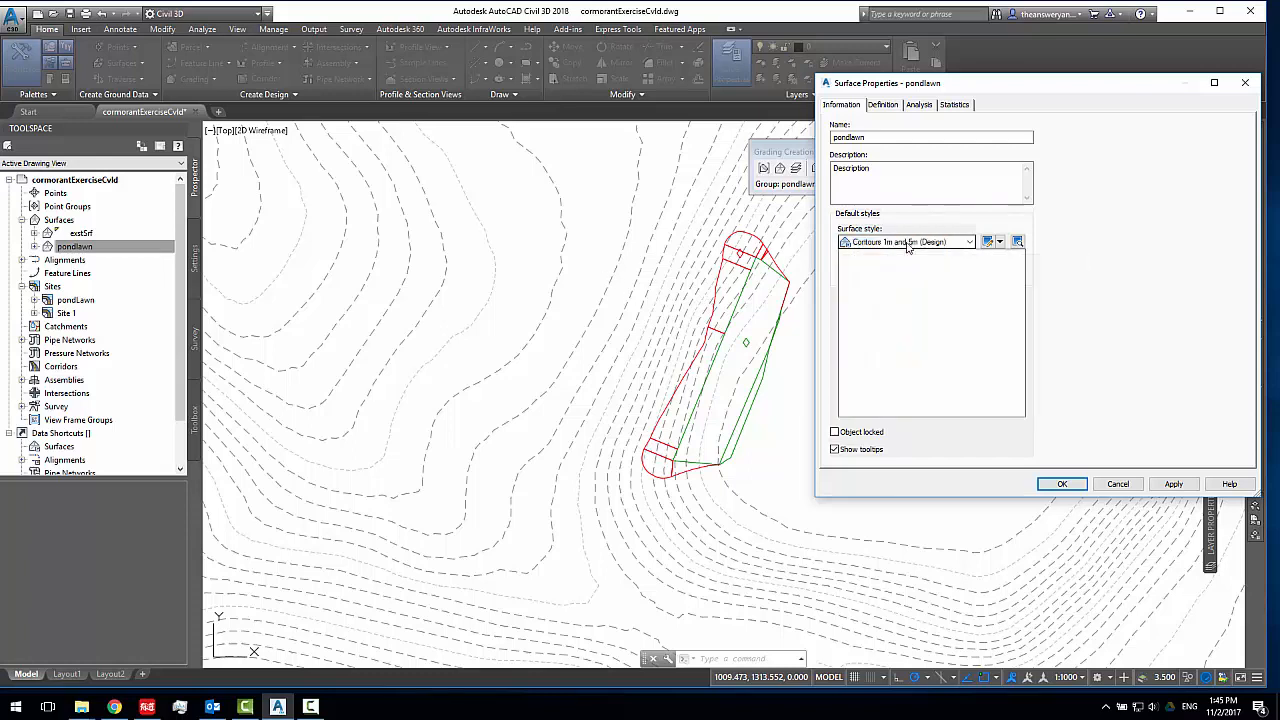
{"action": "left_click", "coordinate": [927, 297]}
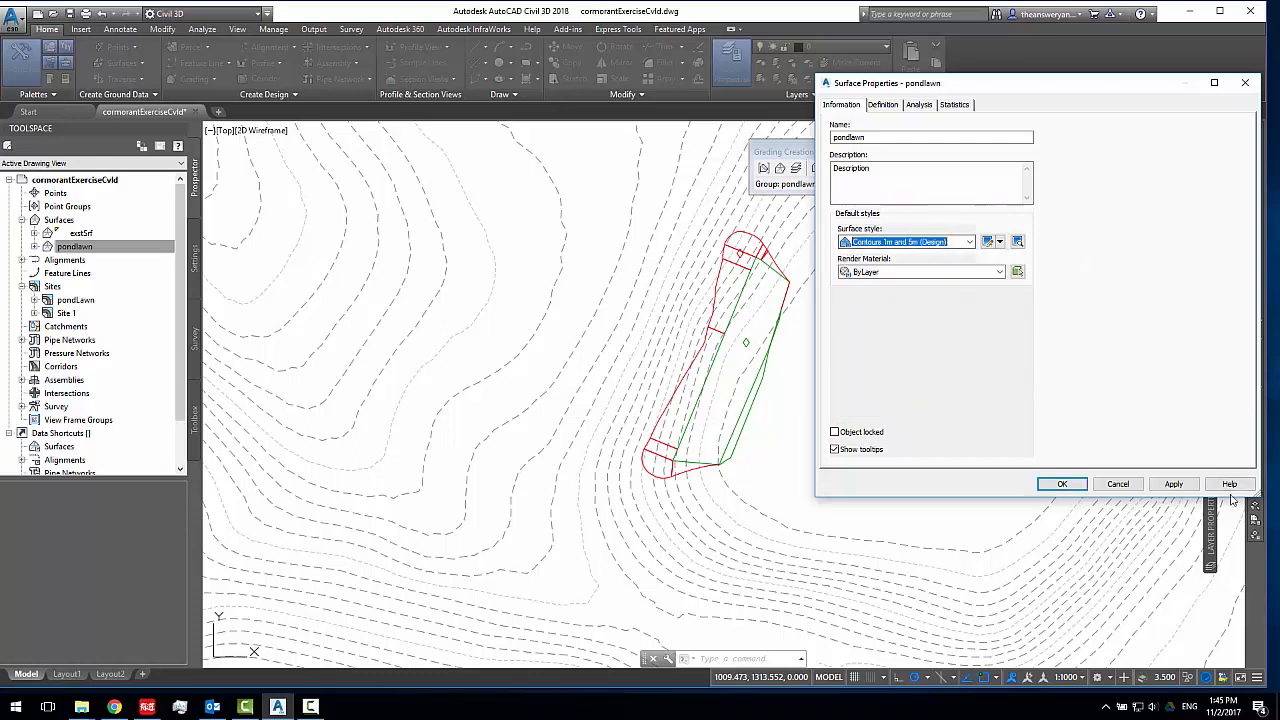
{"action": "left_click", "coordinate": [1172, 484]}
{"action": "left_click", "coordinate": [1068, 484]}
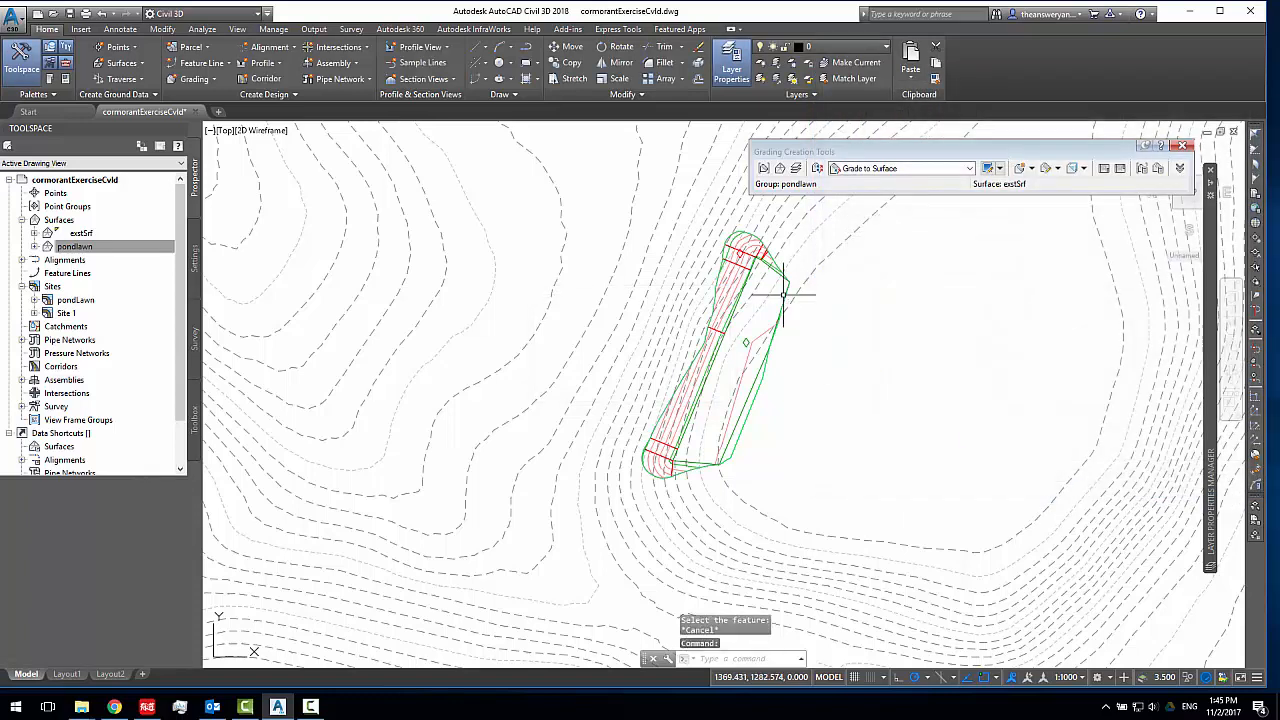
Raise all elevations of the pond lawn feature line by 0.800 m in the Elevation Editor and lower them again by the same increment
{"action": "scroll", "coordinate": [725, 278], "scroll_direction": "up", "scroll_amount": 4}
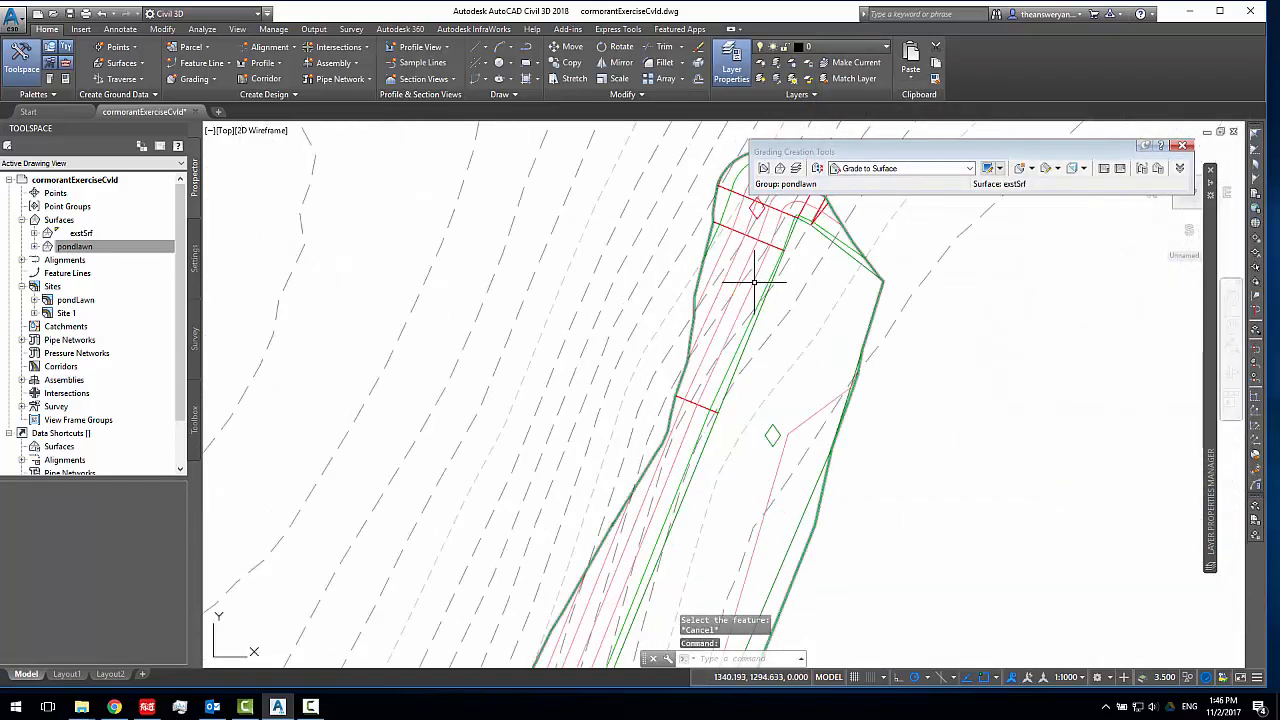
{"action": "scroll", "coordinate": [748, 278], "scroll_direction": "down", "scroll_amount": 4}
{"action": "middle_click_drag", "start_coordinate": [750, 366], "coordinate": [755, 302]}
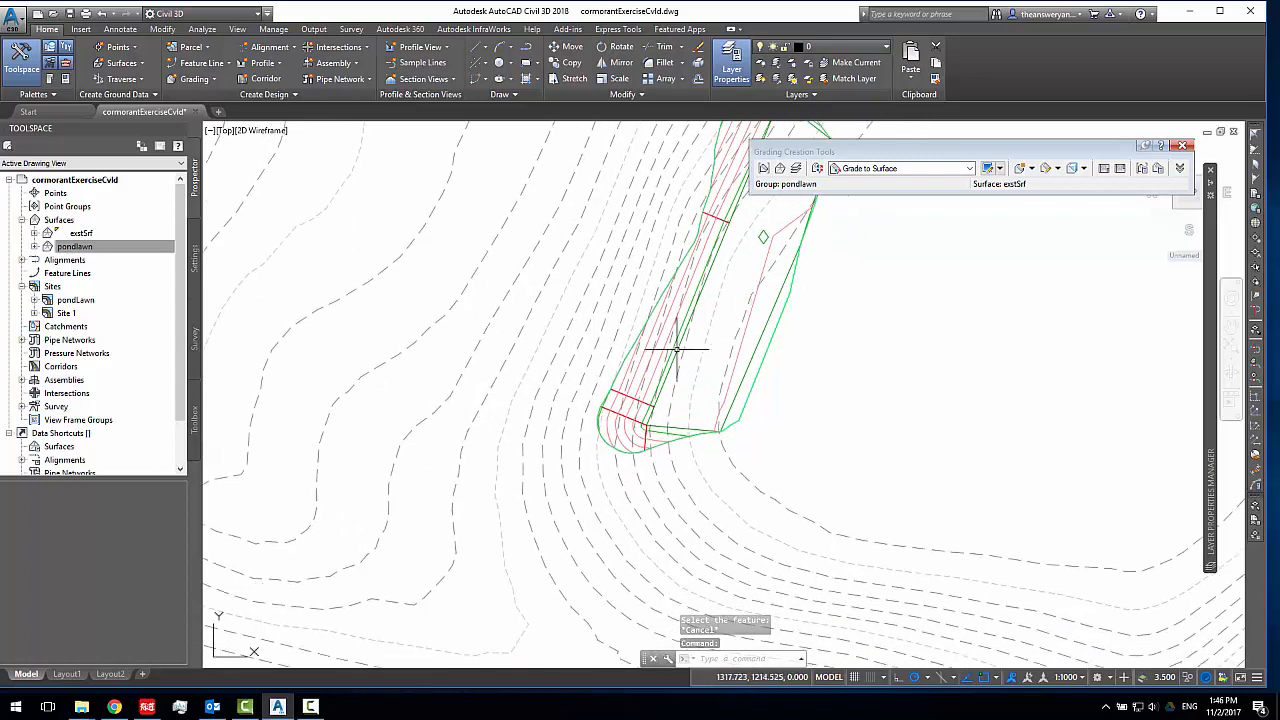
{"action": "left_click", "coordinate": [693, 324]}
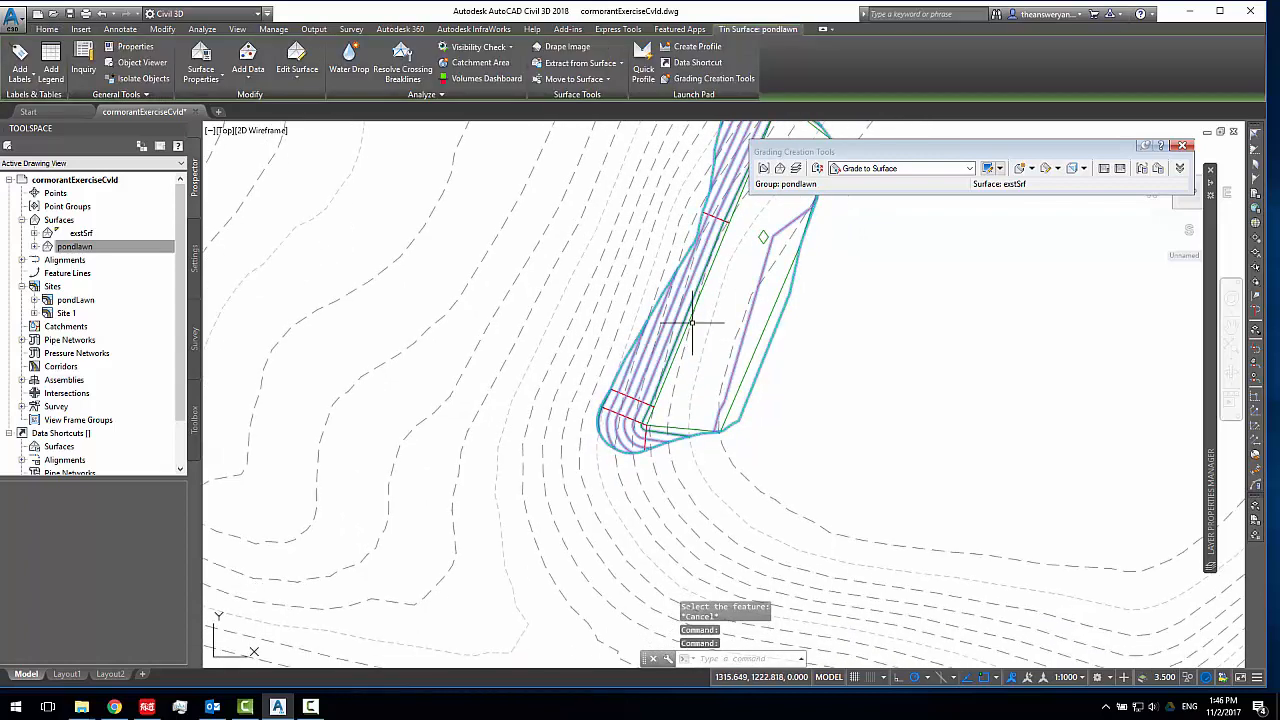
{"action": "key", "text": "Escape"}
{"action": "left_click", "coordinate": [695, 306]}
{"action": "middle_click_drag", "start_coordinate": [782, 329], "coordinate": [735, 408]}
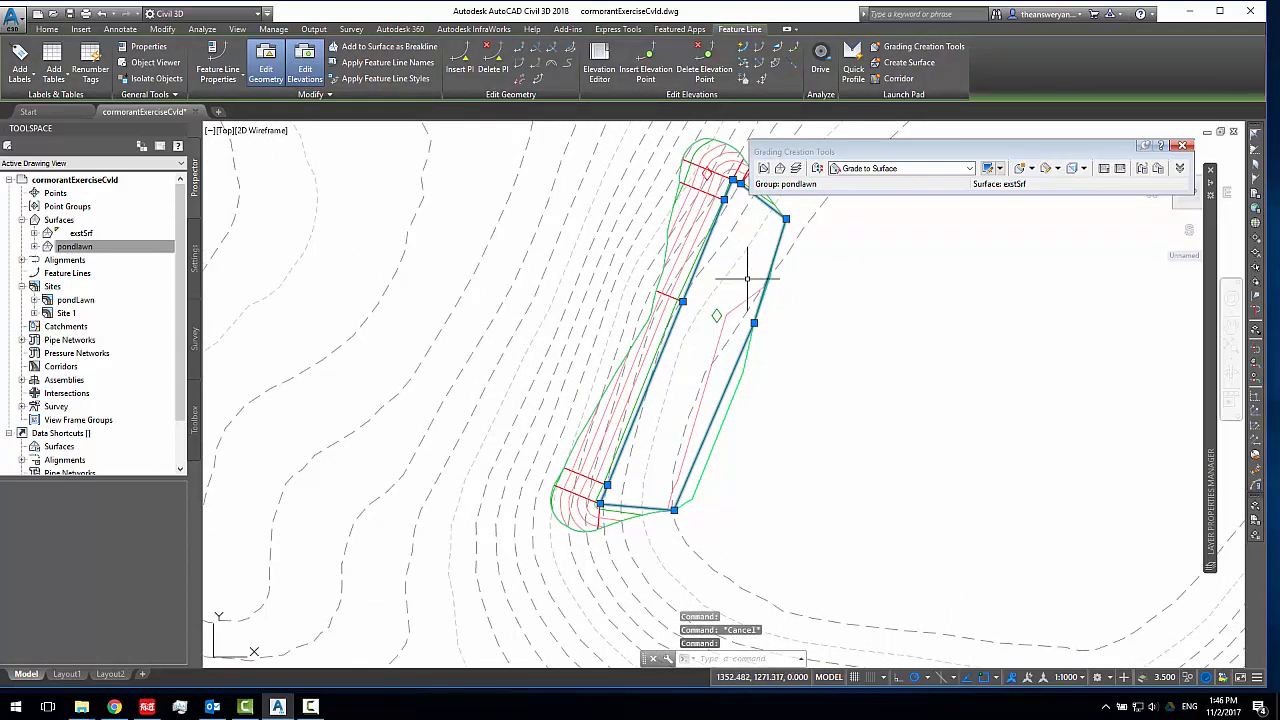
{"action": "left_click", "coordinate": [599, 70]}
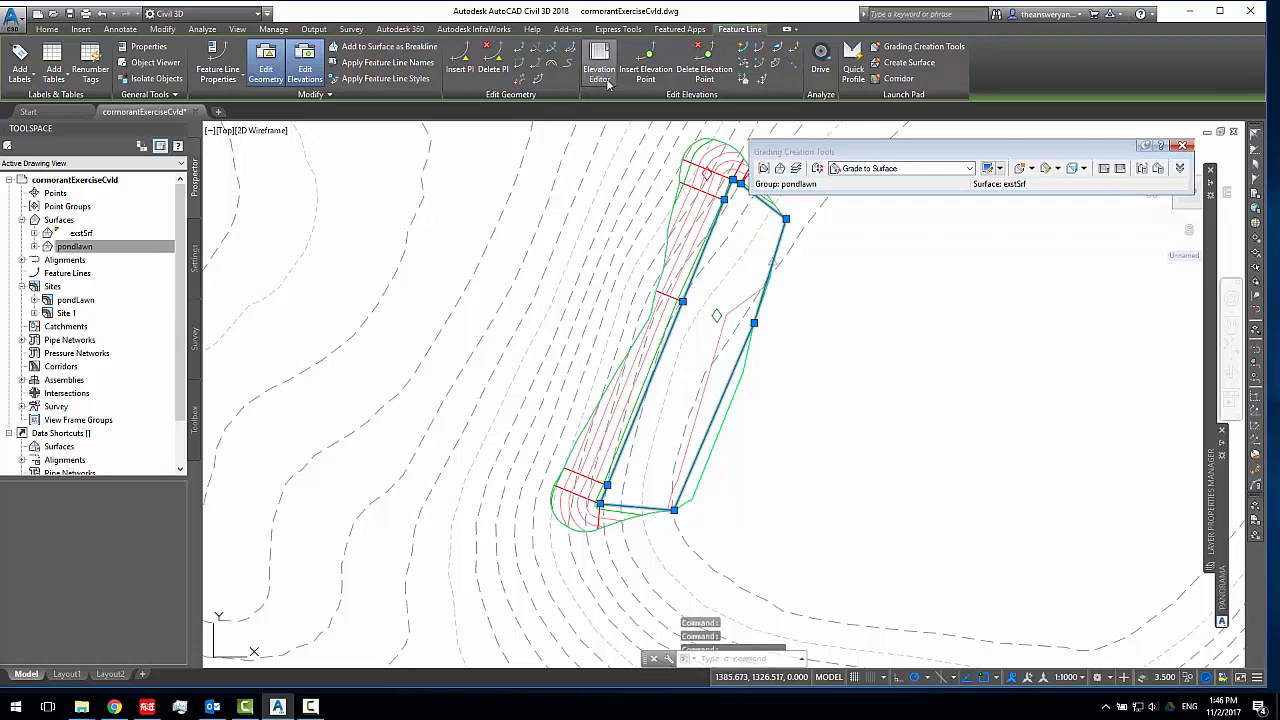
{"action": "mouse_move", "coordinate": [1210, 190]}
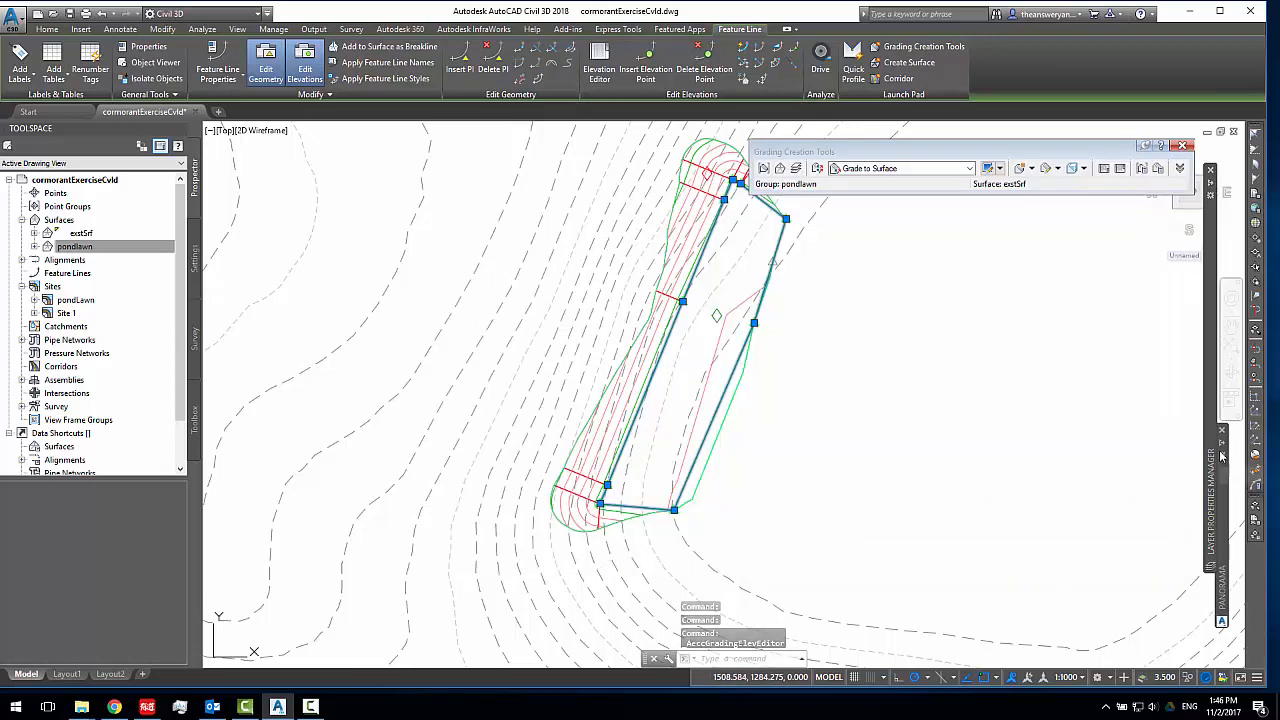
{"action": "left_click", "coordinate": [737, 475]}
{"action": "left_click", "coordinate": [681, 452]}
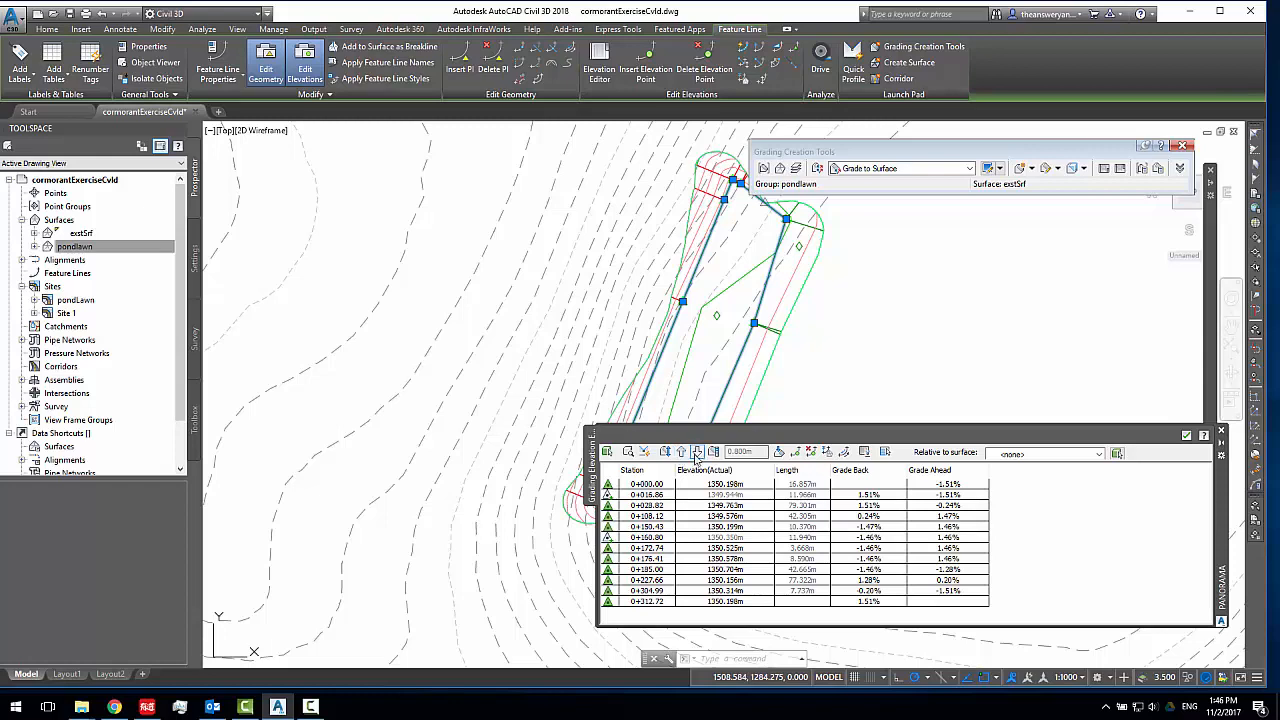
{"action": "left_click", "coordinate": [697, 452]}
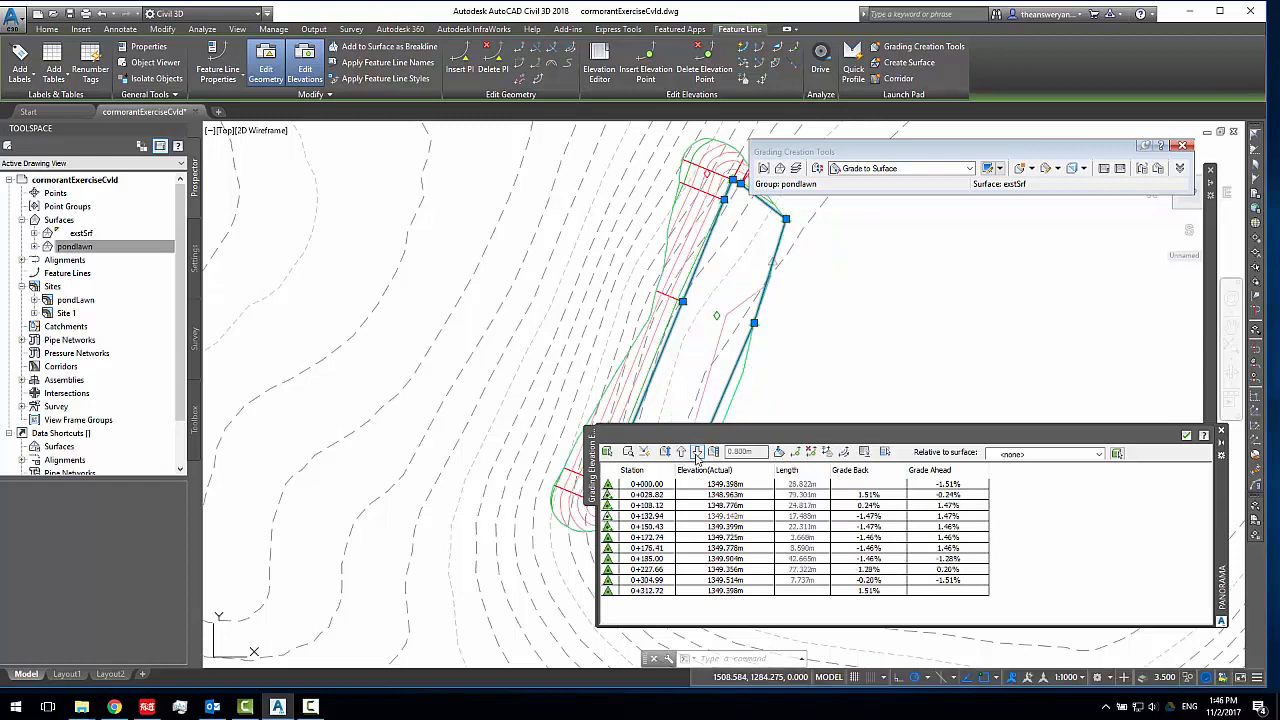
{"action": "mouse_move", "coordinate": [799, 336]}
{"action": "middle_mouse_down"}
{"action": "mouse_move", "coordinate": [823, 354]}
{"action": "mouse_move", "coordinate": [774, 380]}
{"action": "middle_mouse_up"}
{"action": "key", "text": "Escape"}
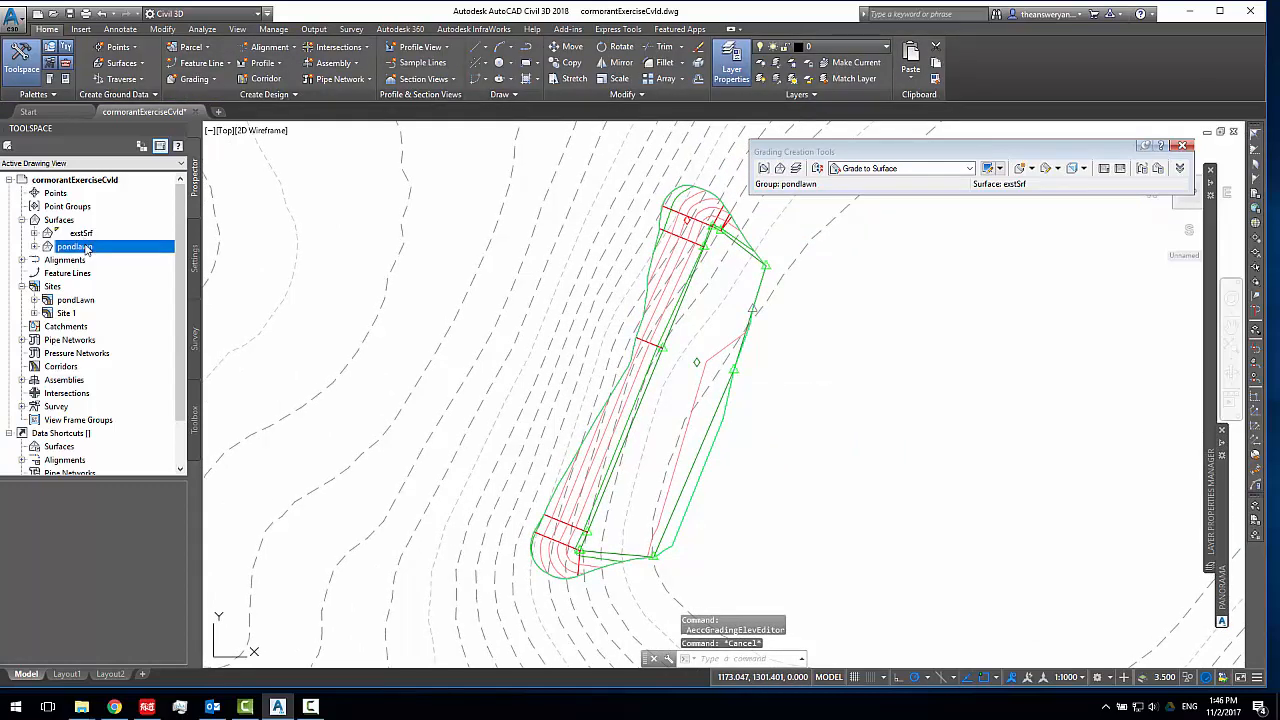
Switch the pondlawn surface's style back to _No Display in its surface properties
{"action": "middle_click_drag", "start_coordinate": [664, 210], "coordinate": [632, 222]}
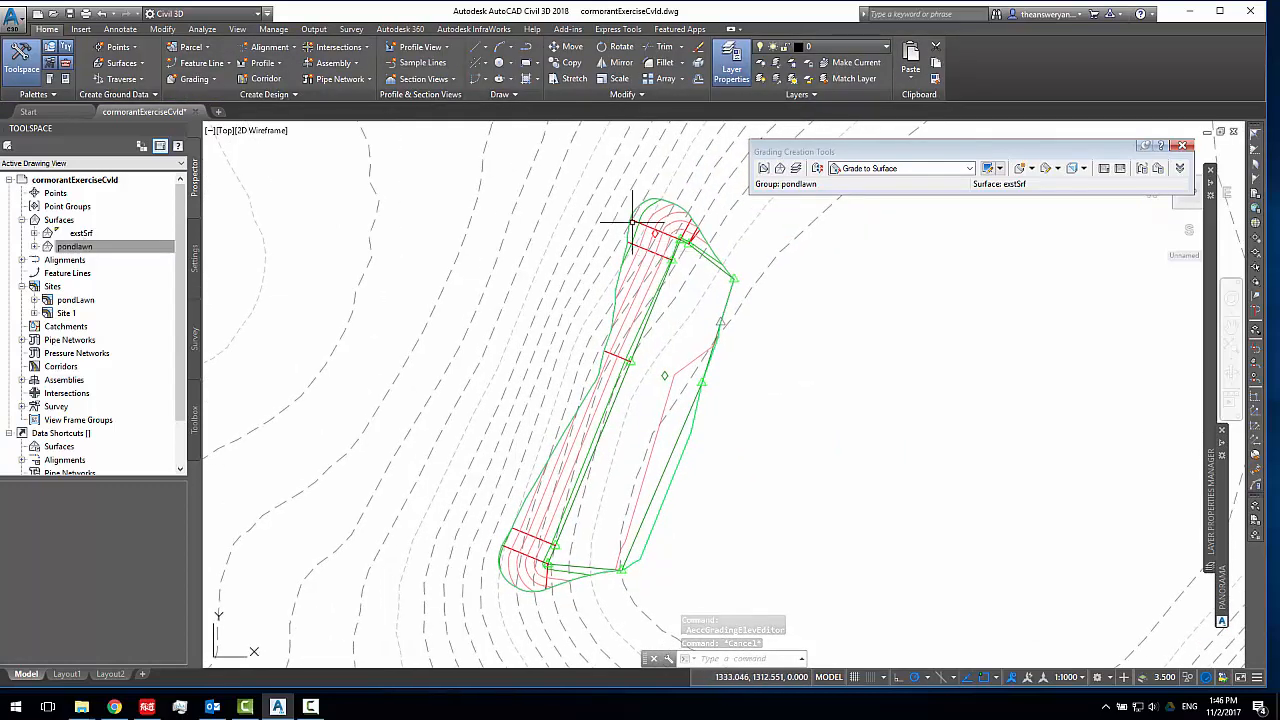
{"action": "left_click", "coordinate": [632, 222]}
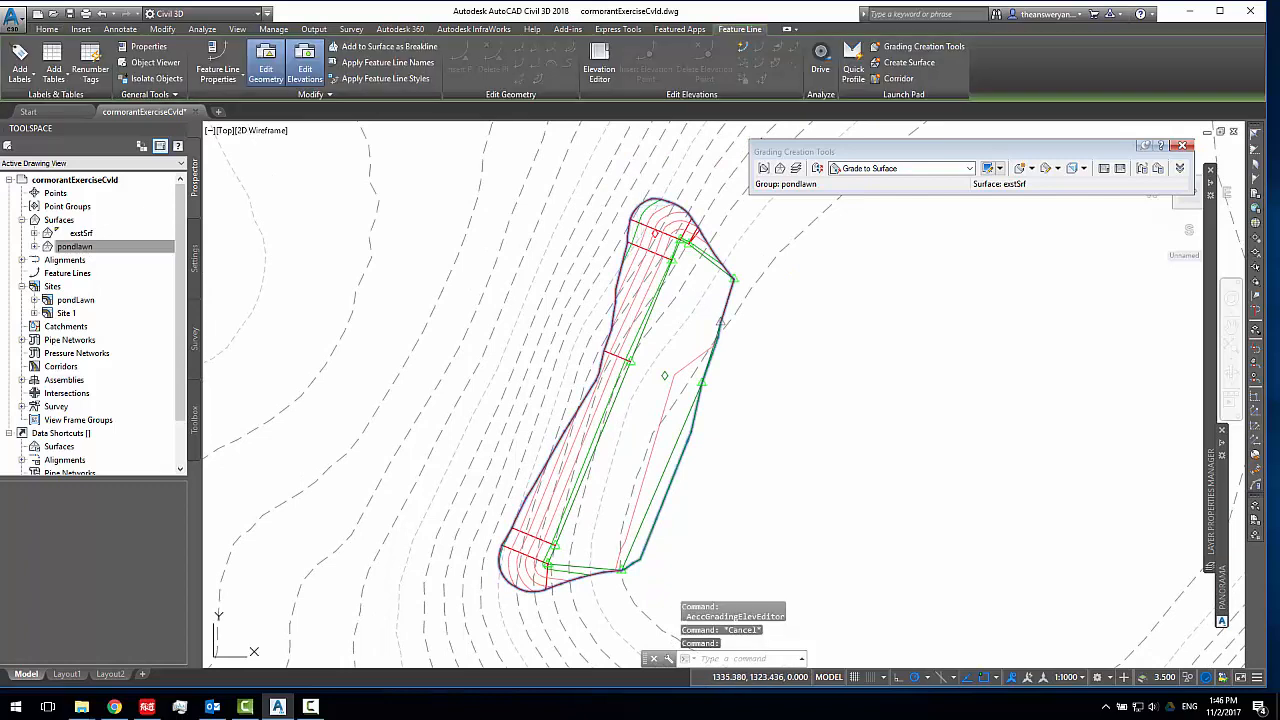
{"action": "key", "text": "Escape"}
{"action": "left_click", "coordinate": [650, 217]}
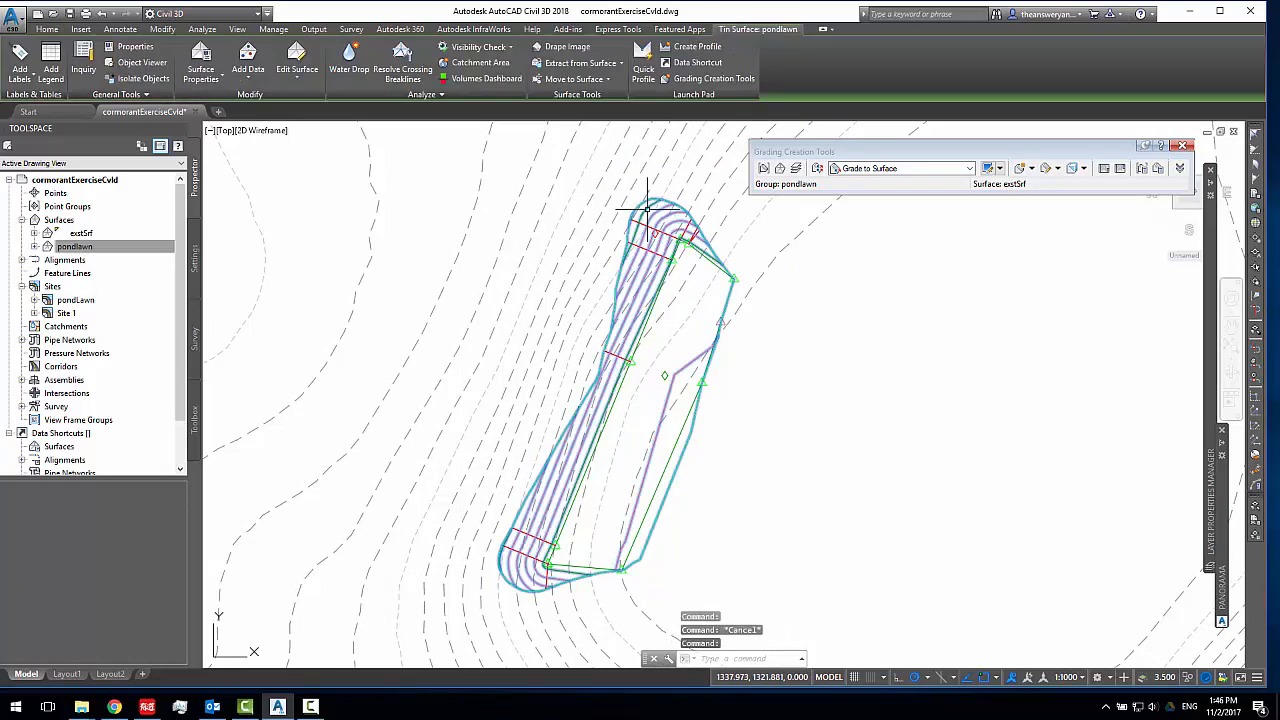
{"action": "key", "text": "Escape"}
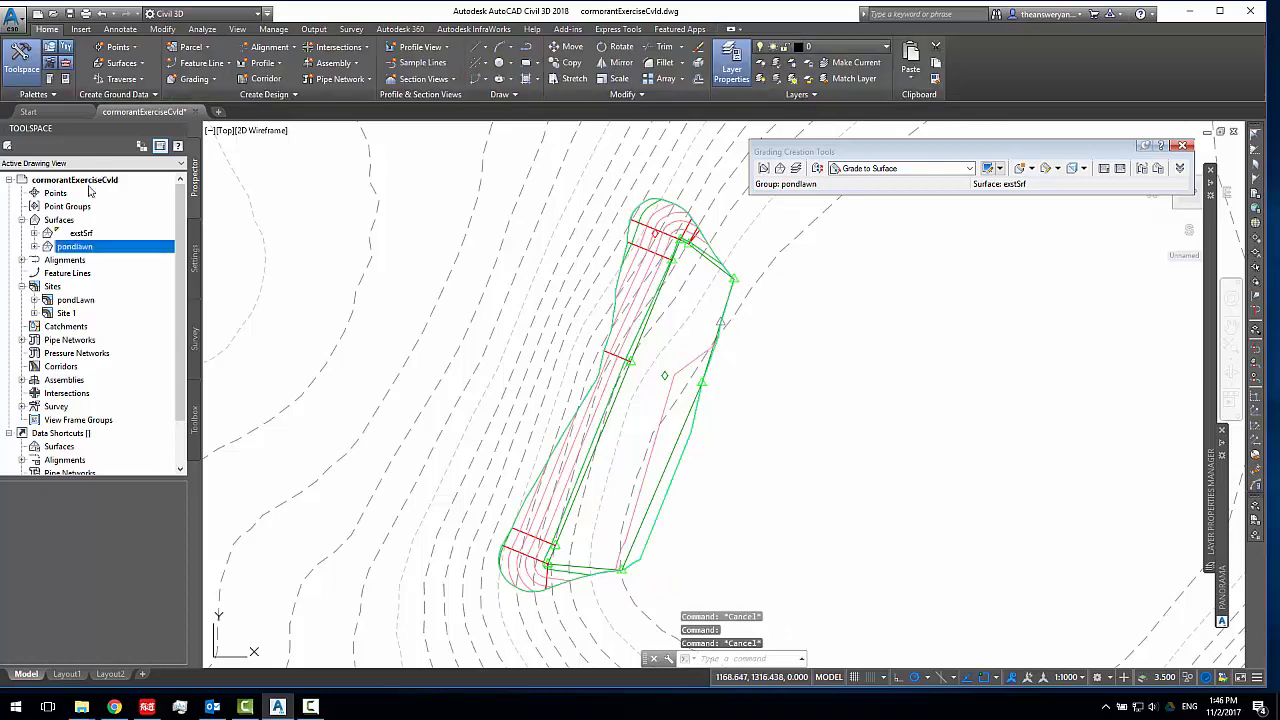
{"action": "right_click", "coordinate": [95, 253]}
{"action": "left_click", "coordinate": [140, 366]}
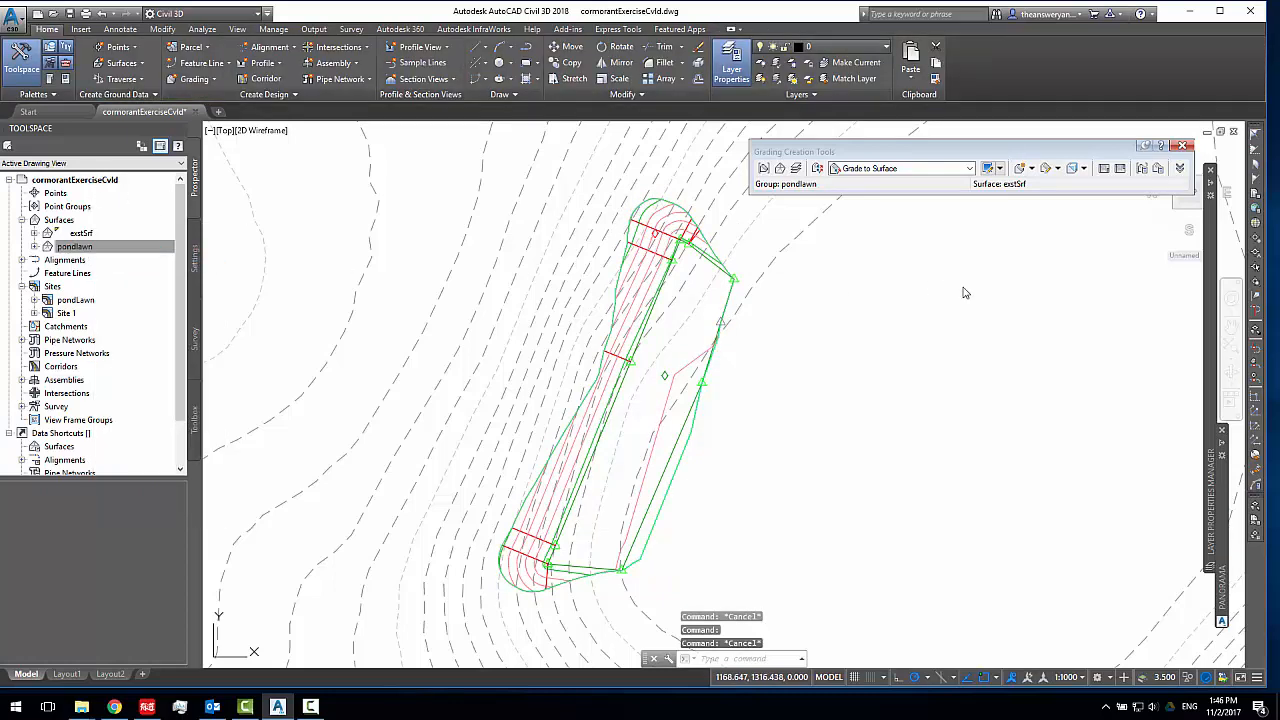
{"action": "left_click", "coordinate": [905, 241]}
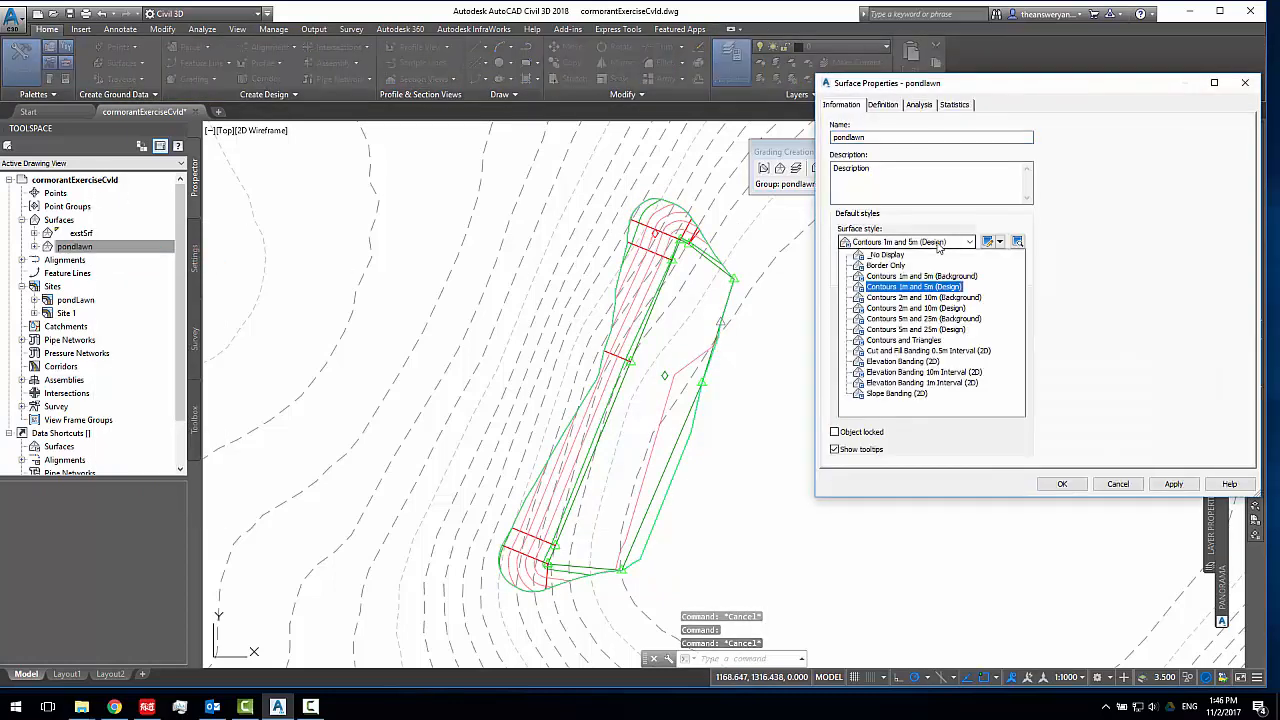
{"action": "left_click", "coordinate": [880, 252]}
{"action": "left_click", "coordinate": [1174, 484]}
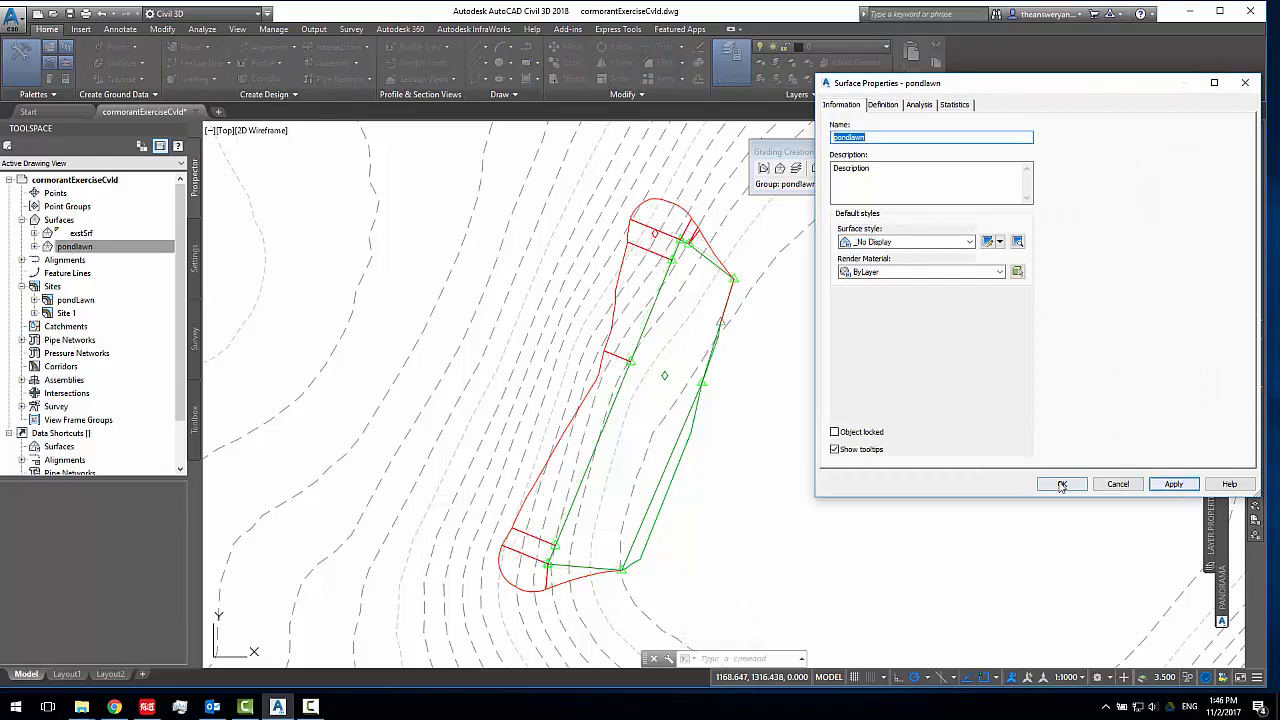
{"action": "left_click", "coordinate": [1062, 484]}
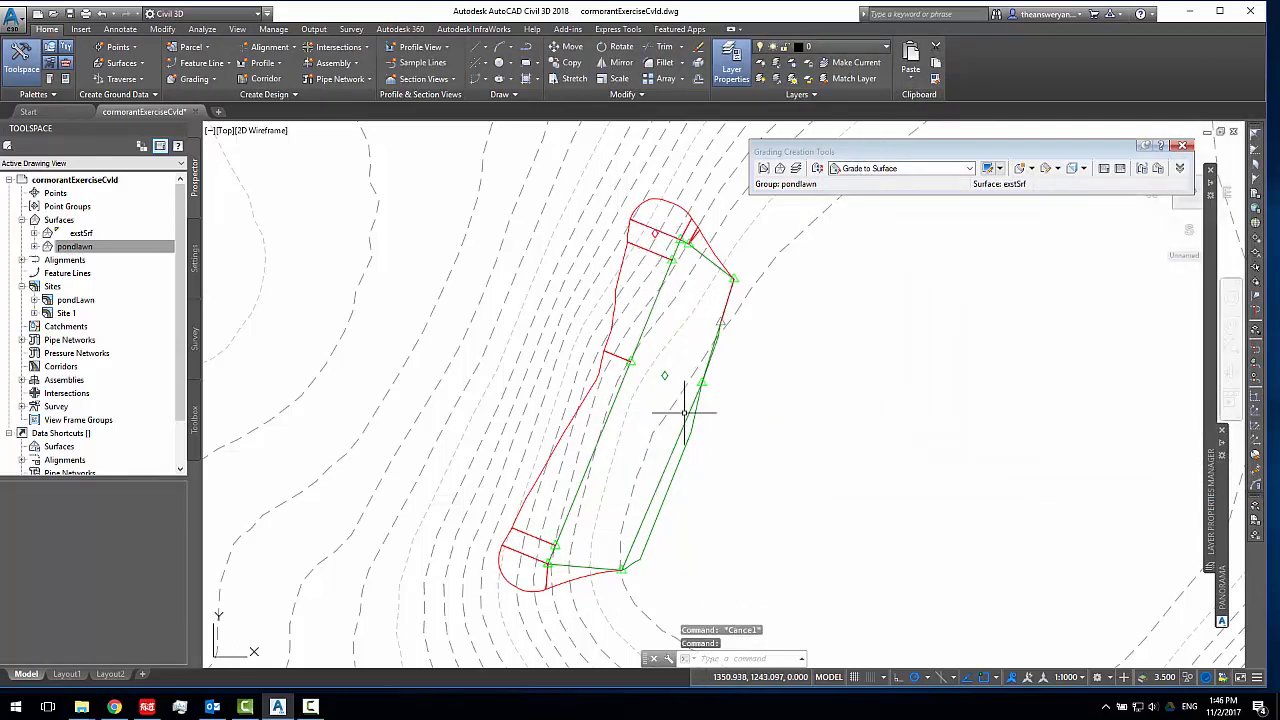
Start a polyline at the grading's northeast daylight corner, place a second point just north of it, and switch to arc segments
{"action": "mouse_move", "coordinate": [640, 392]}
{"action": "middle_mouse_down"}
{"action": "mouse_move", "coordinate": [675, 386]}
{"action": "mouse_move", "coordinate": [711, 403]}
{"action": "middle_mouse_up"}
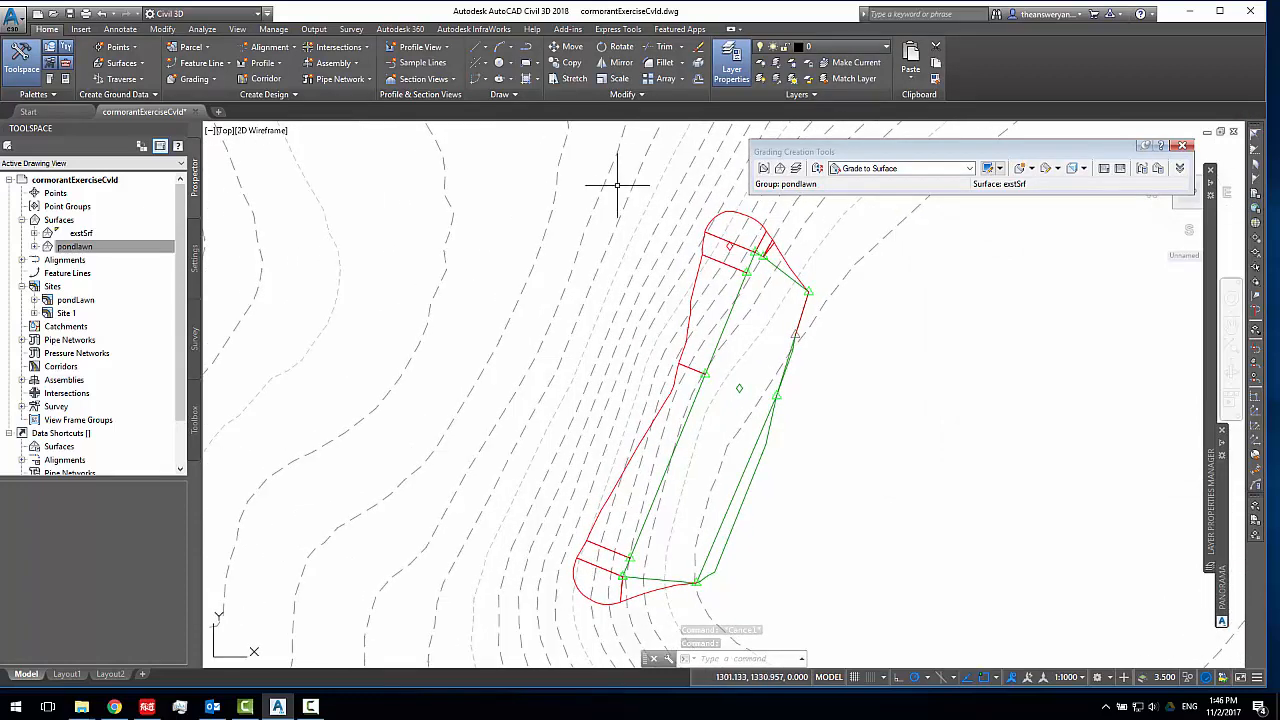
{"action": "left_click", "coordinate": [479, 54]}
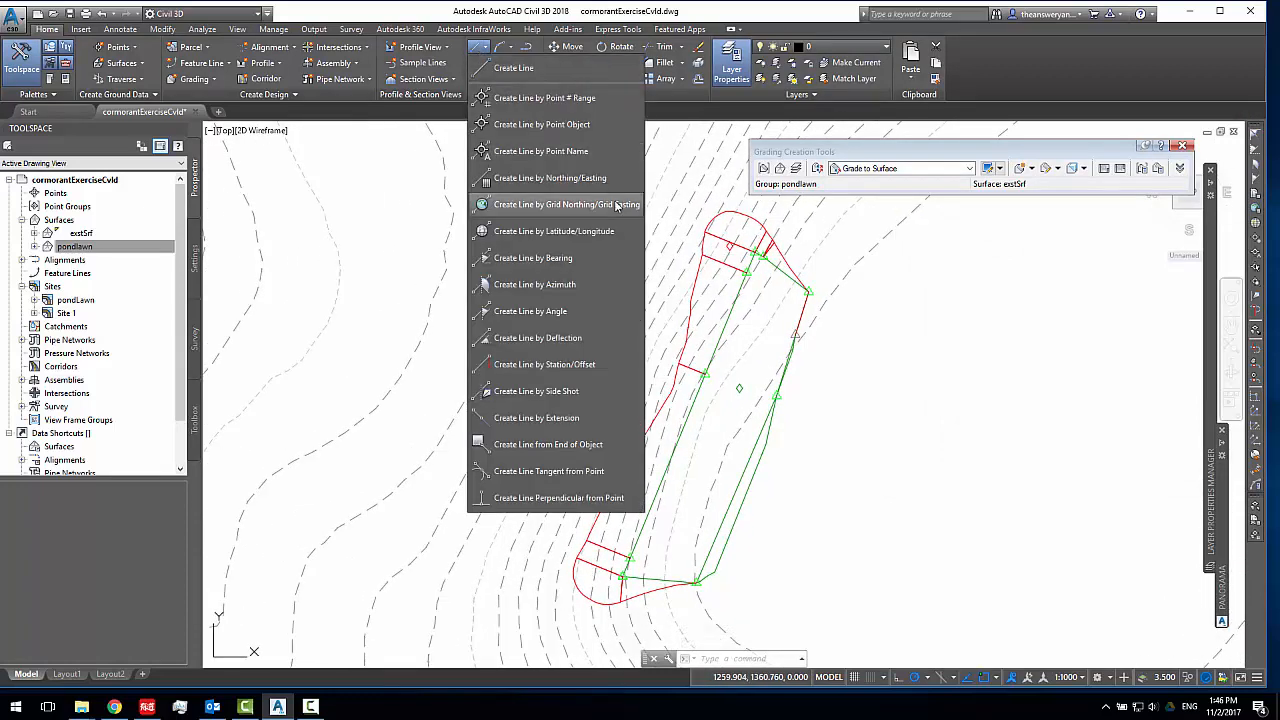
{"action": "left_click", "coordinate": [522, 64]}
{"action": "middle_click_drag", "start_coordinate": [669, 198], "coordinate": [634, 234]}
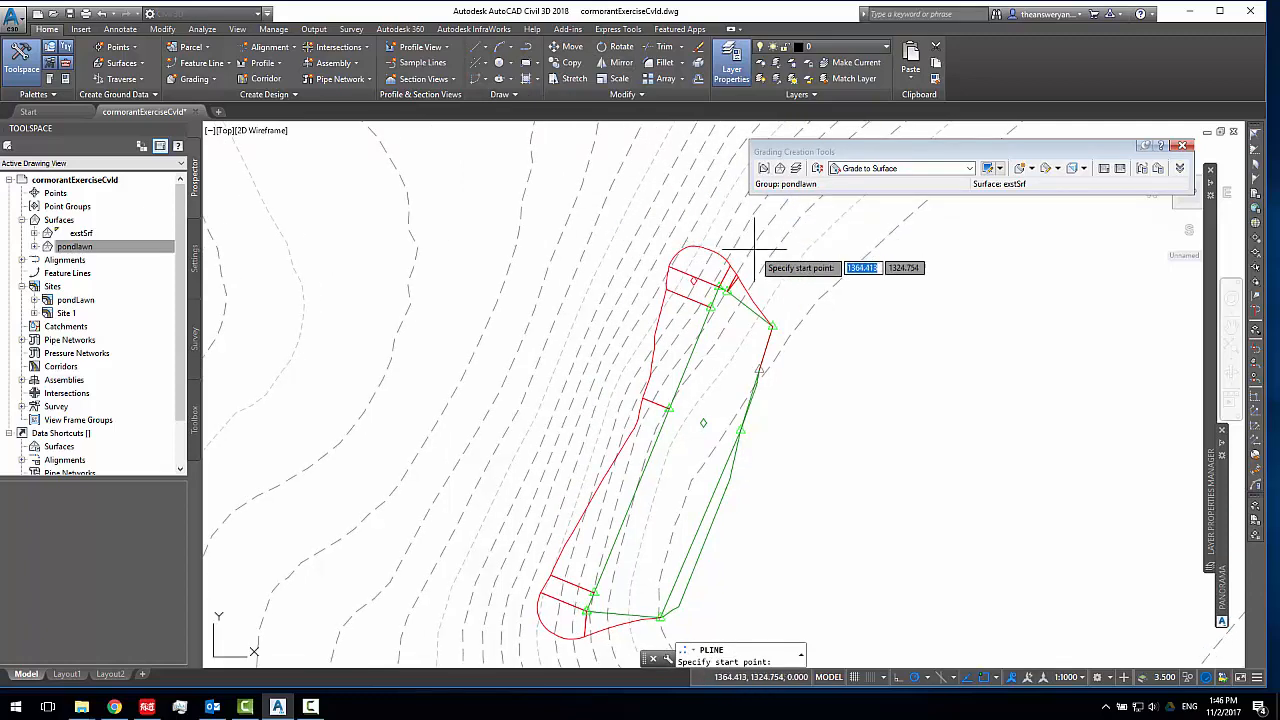
{"action": "scroll", "coordinate": [695, 240], "scroll_direction": "up", "scroll_amount": 3}
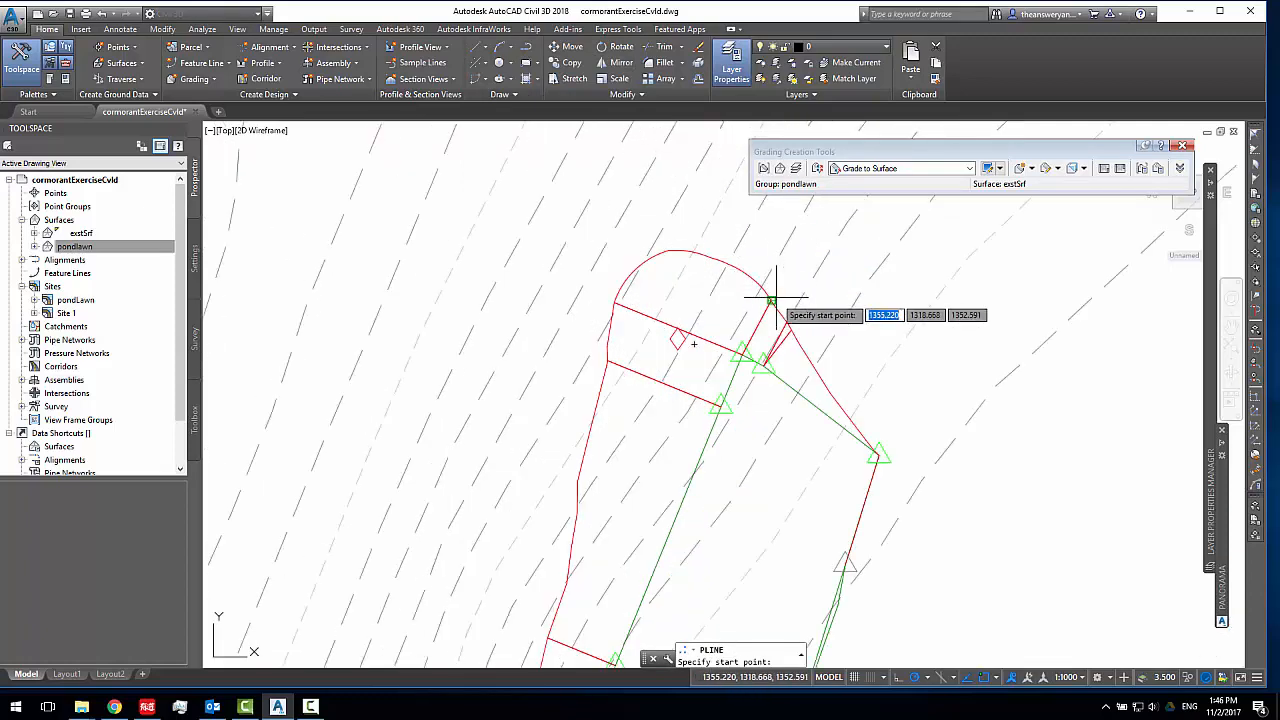
{"action": "left_click", "coordinate": [771, 298]}
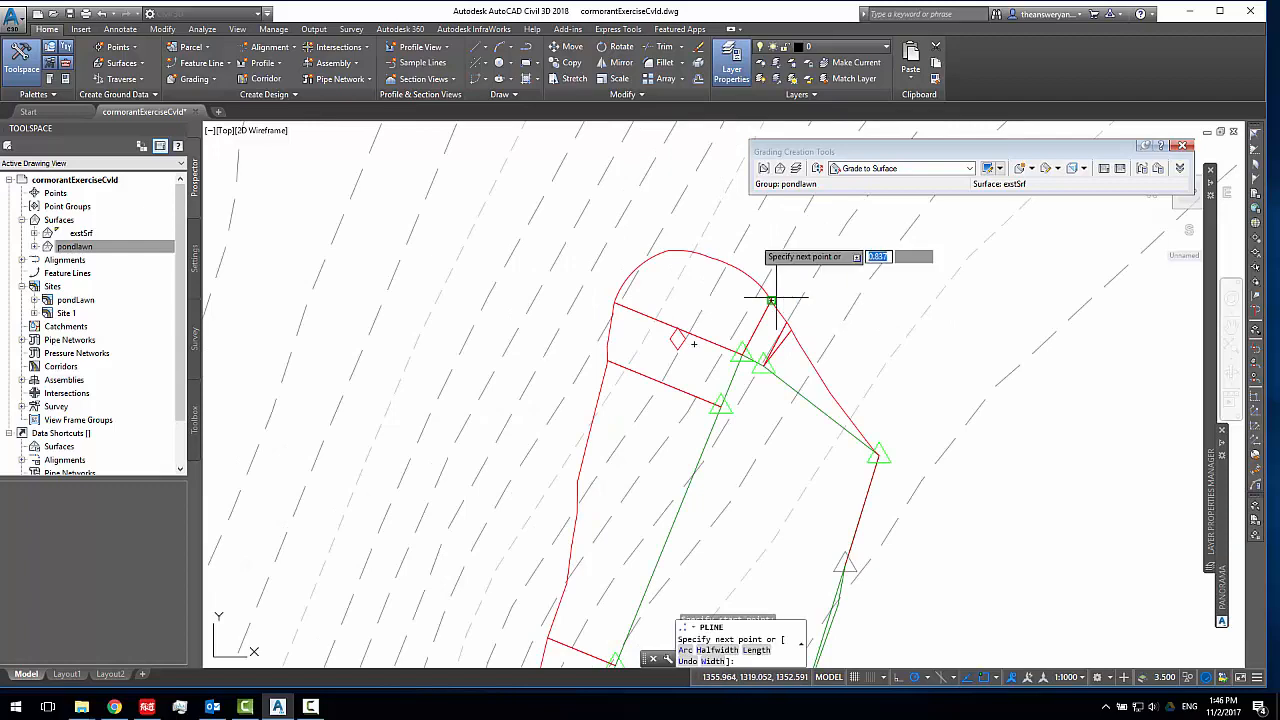
{"action": "left_click", "coordinate": [727, 213]}
{"action": "type", "text": "a"}
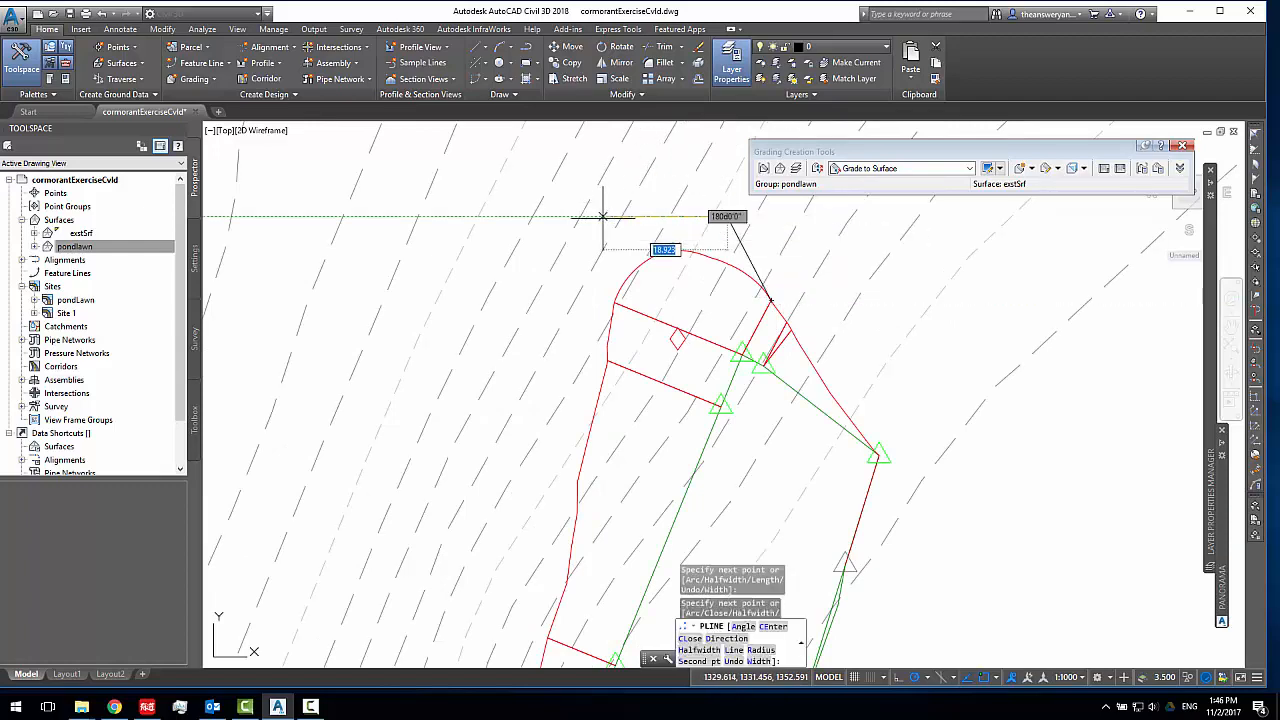
{"action": "key", "text": "Return"}
Continue the polyline with arcs around the grading's north end, west side and south end, finishing at the south daylight corner
{"action": "middle_click_drag", "start_coordinate": [491, 484], "coordinate": [648, 342]}
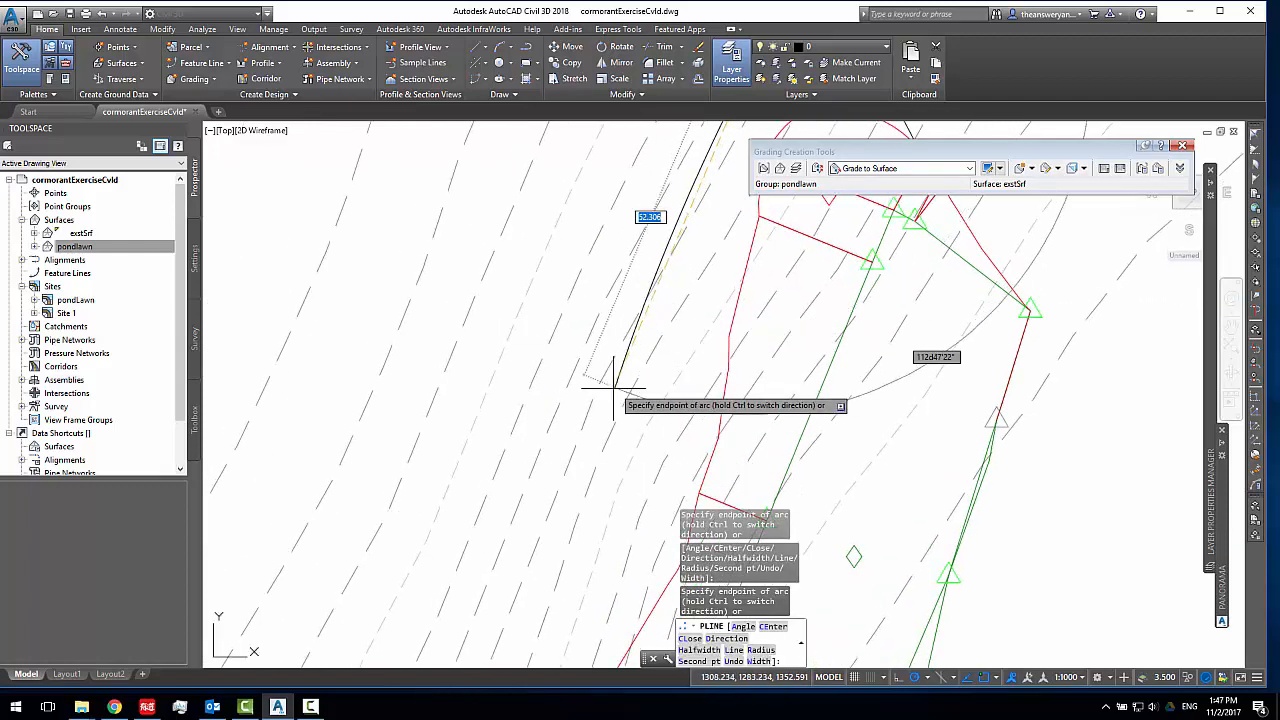
{"action": "scroll", "coordinate": [634, 352], "scroll_direction": "down", "scroll_amount": 4}
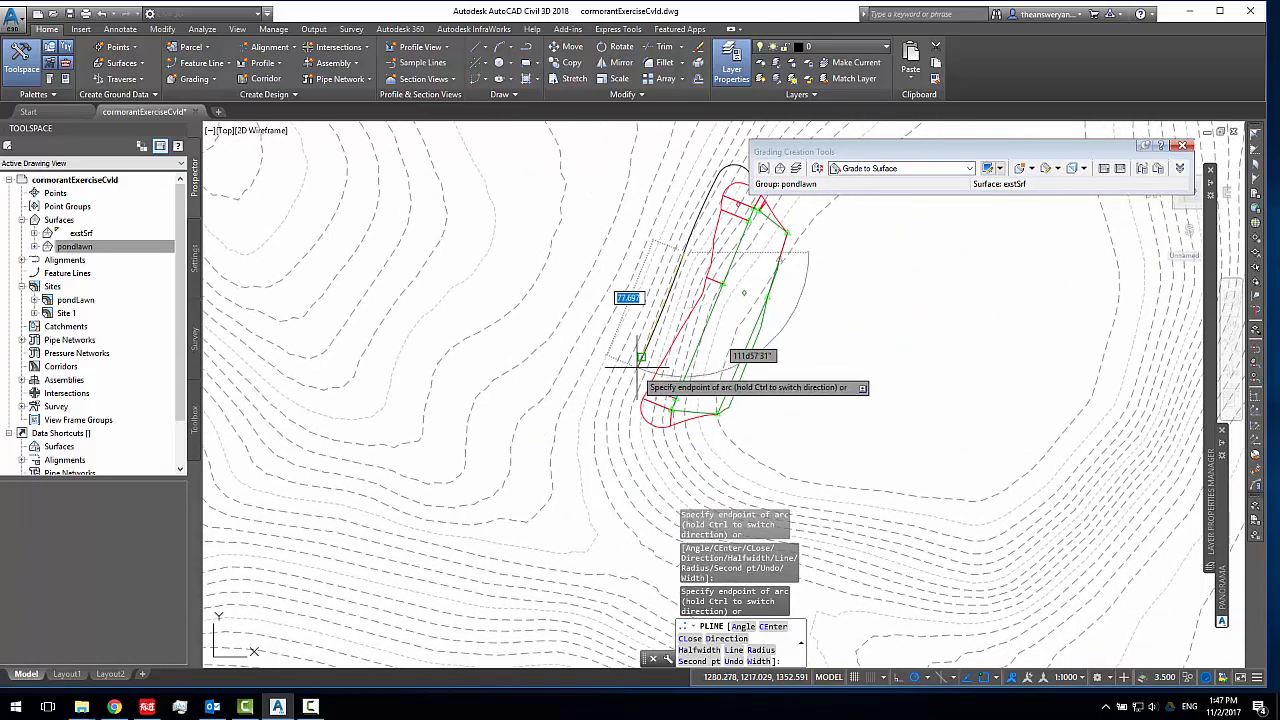
{"action": "scroll", "coordinate": [615, 400], "scroll_direction": "up", "scroll_amount": 4}
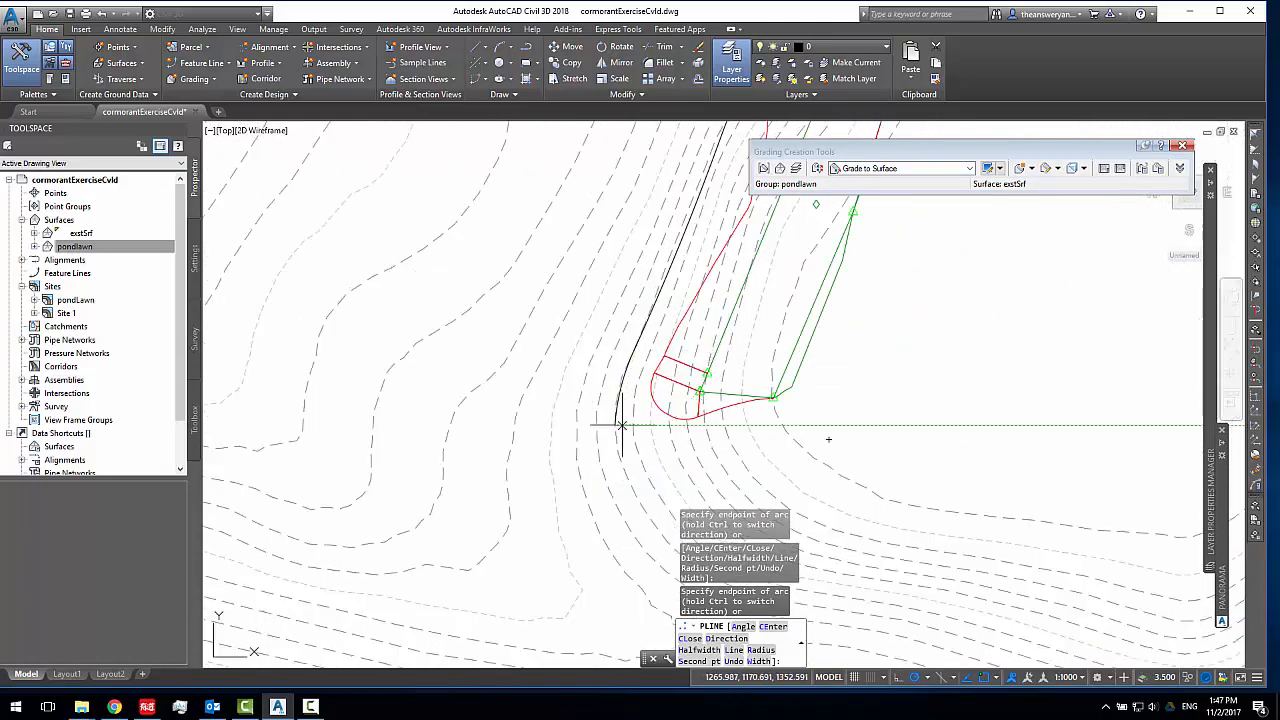
{"action": "scroll", "coordinate": [640, 455], "scroll_direction": "up", "scroll_amount": 2}
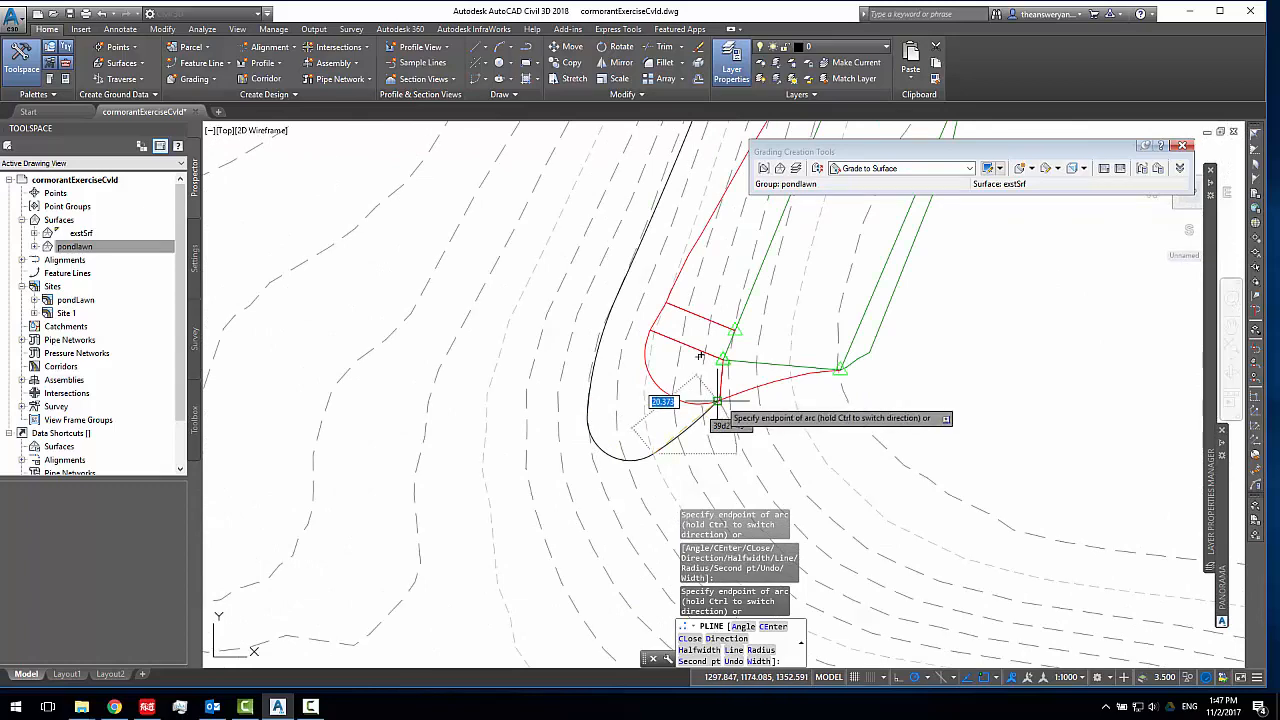
{"action": "scroll", "coordinate": [708, 404], "scroll_direction": "up", "scroll_amount": 3}
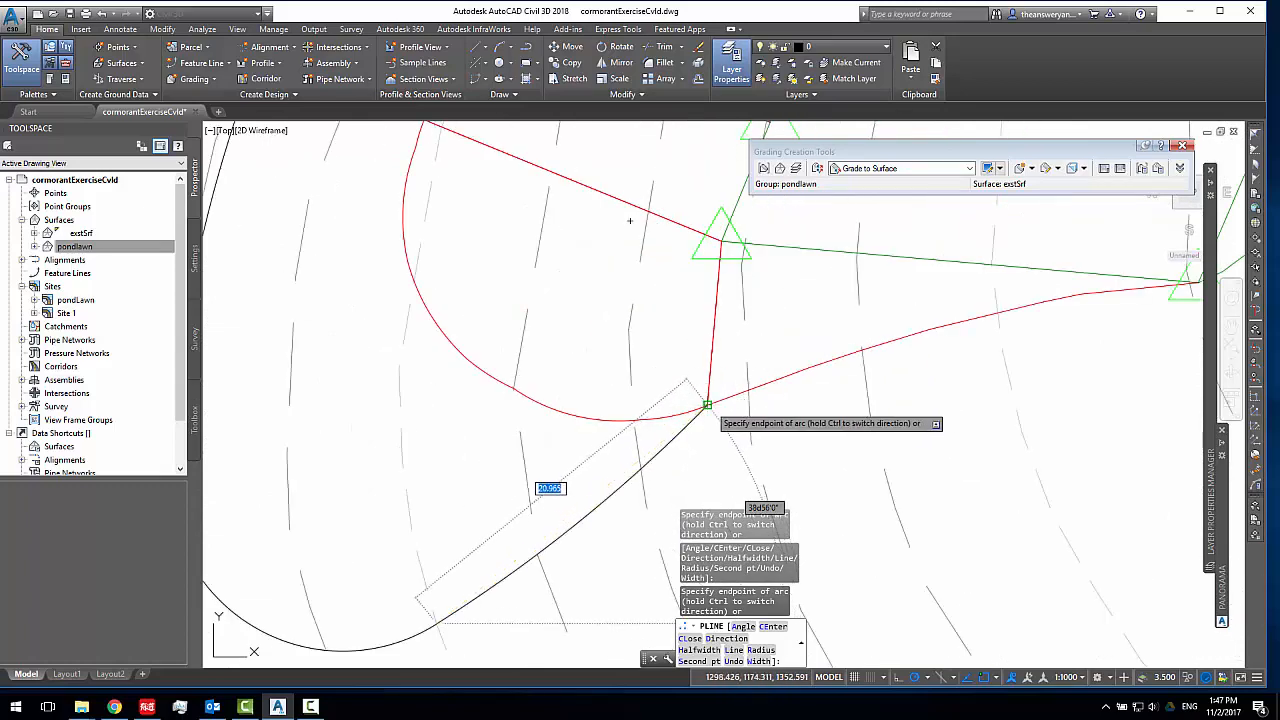
{"action": "left_click", "coordinate": [708, 404]}
{"action": "key", "text": "Return"}
{"action": "scroll", "coordinate": [690, 425], "scroll_direction": "down", "scroll_amount": 3}
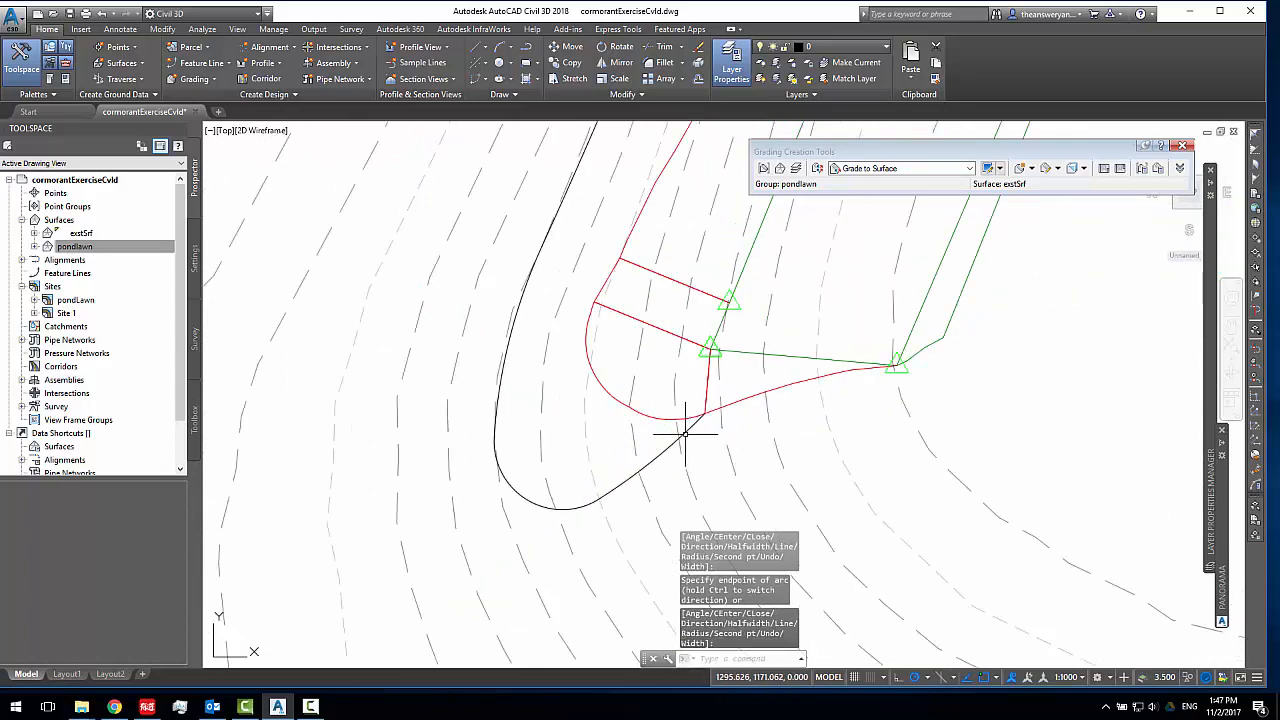
Convert the polyline into a feature line on the pondLawn site, with elevations from exstSrf and intermediate grade break points inserted
{"action": "left_click", "coordinate": [685, 432]}
{"action": "scroll", "coordinate": [690, 400], "scroll_direction": "down", "scroll_amount": 3}
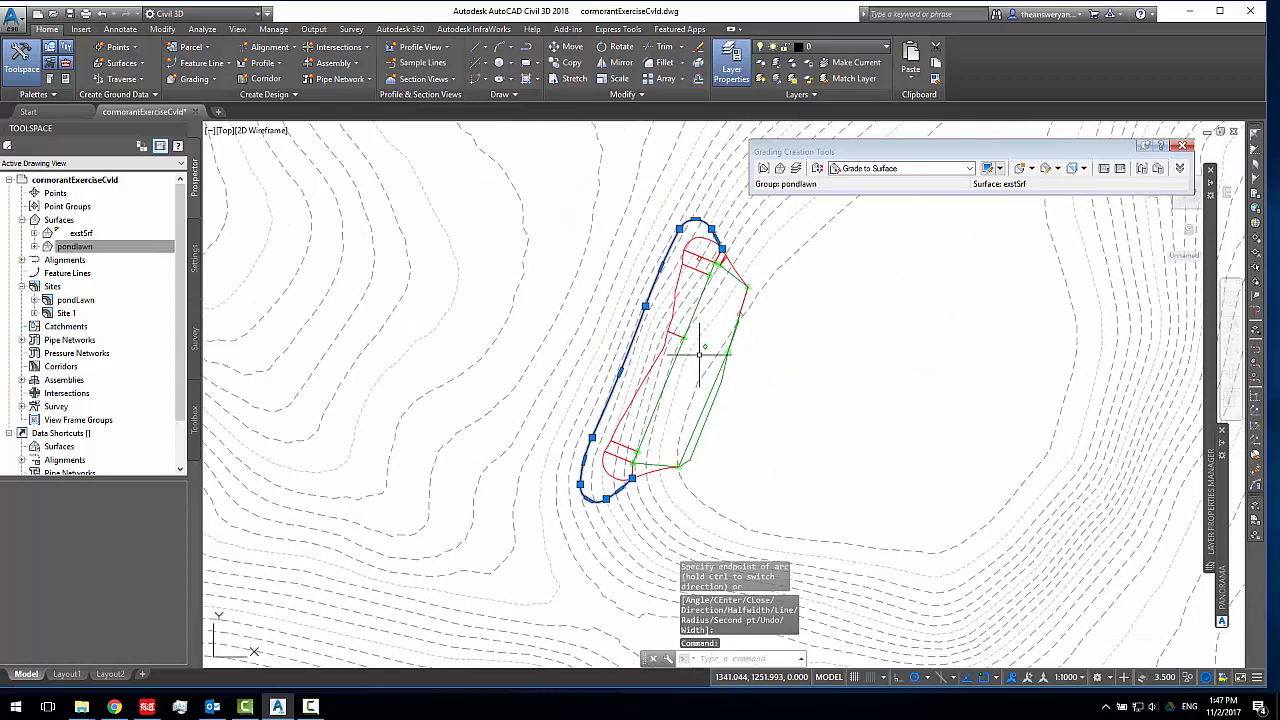
{"action": "middle_click_drag", "start_coordinate": [700, 355], "coordinate": [678, 319]}
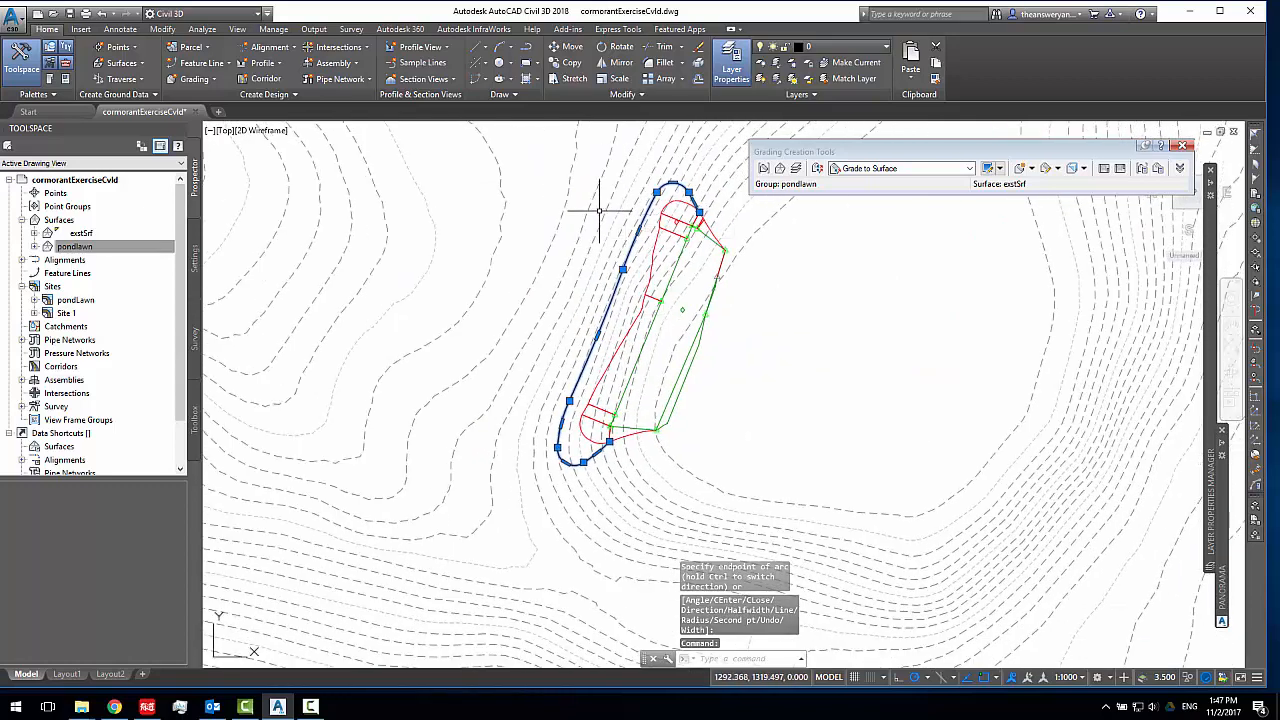
{"action": "left_click", "coordinate": [210, 63]}
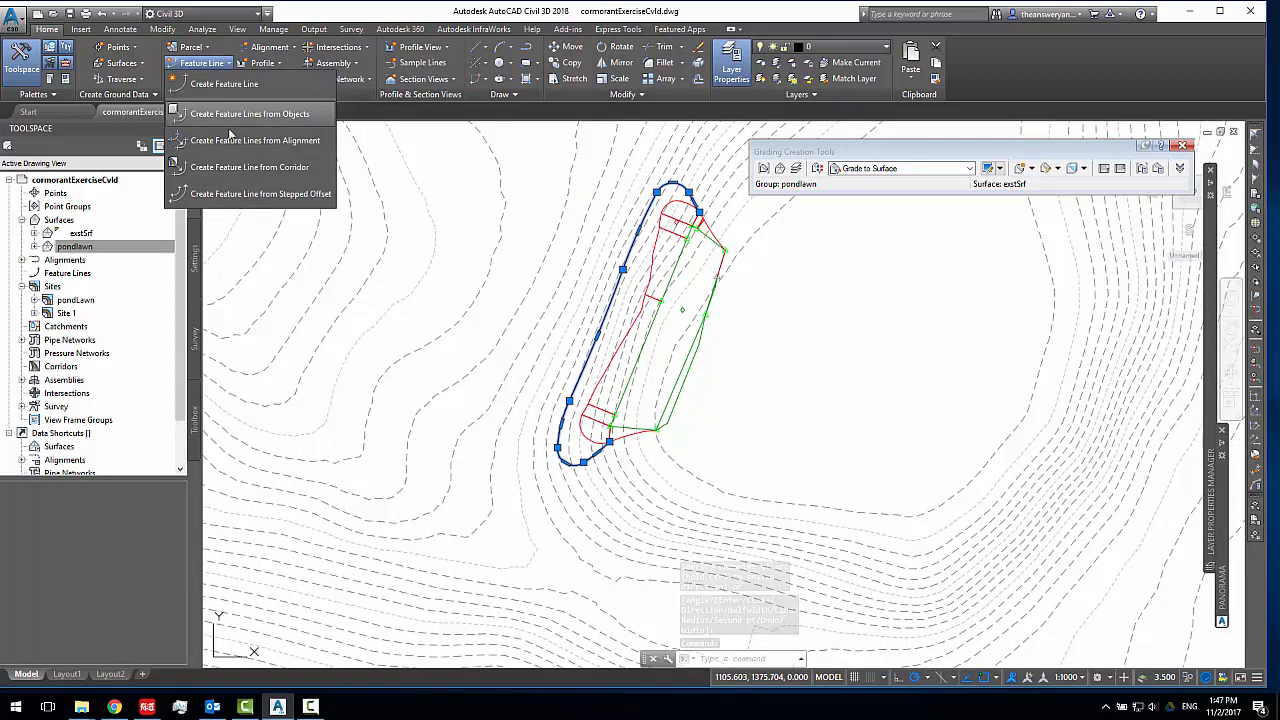
{"action": "left_click", "coordinate": [245, 114]}
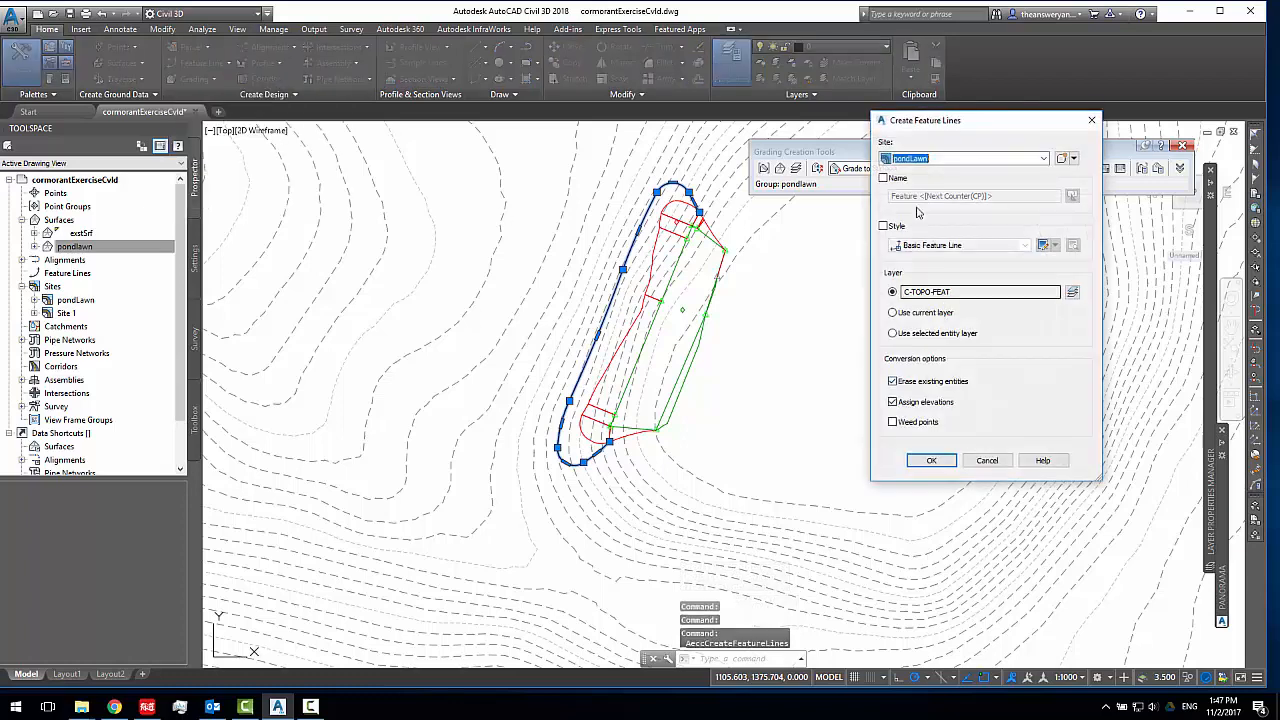
{"action": "left_click", "coordinate": [935, 460]}
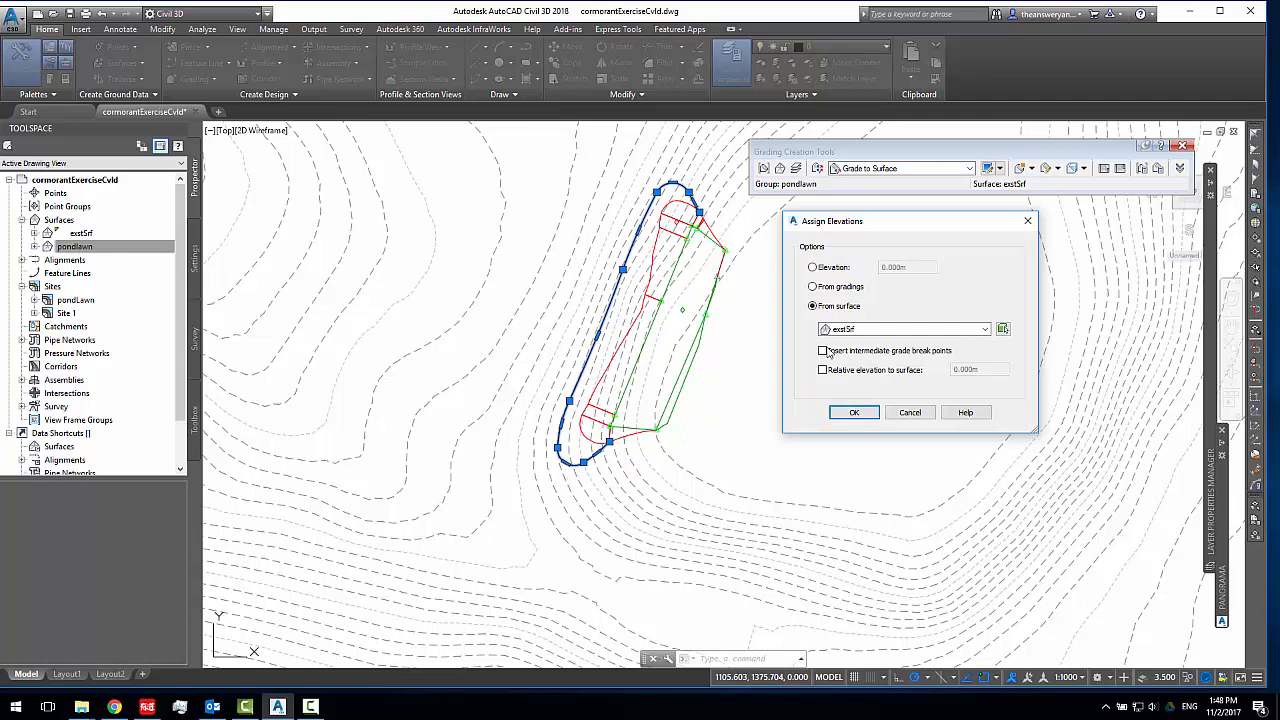
{"action": "left_click", "coordinate": [854, 413]}
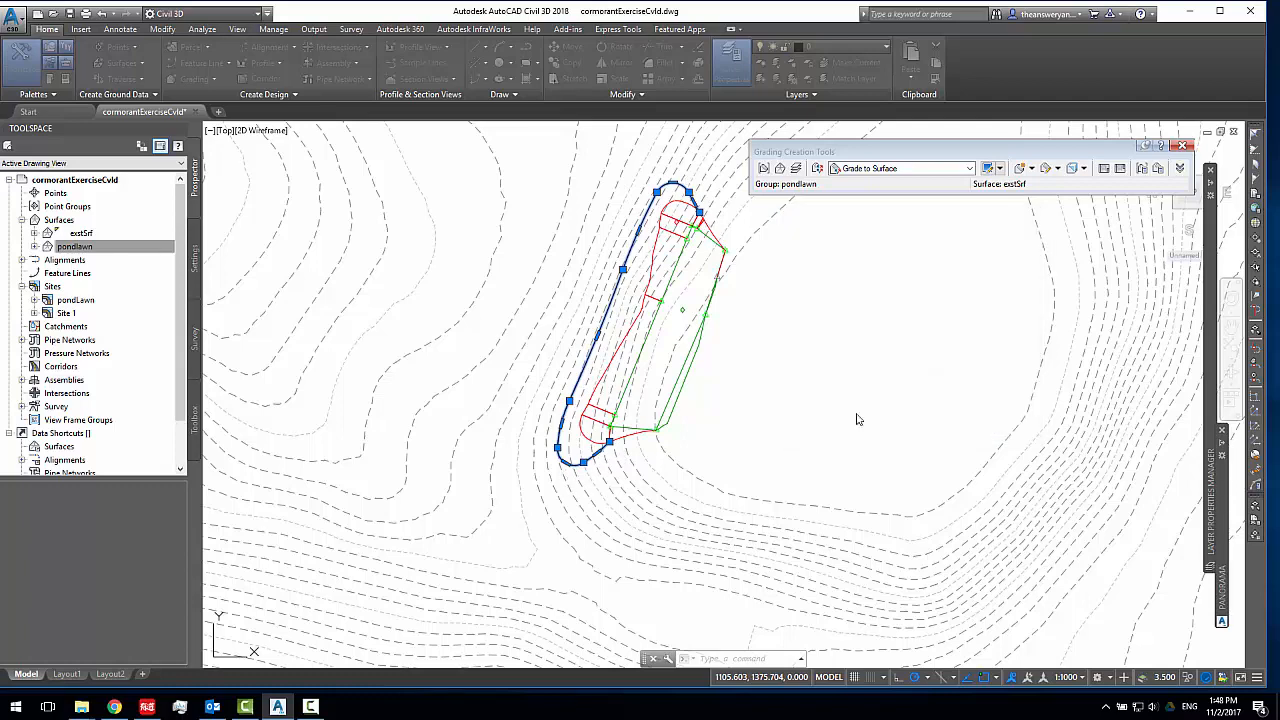
Examine the elevation points along the new outer feature line, from its north end to its south end
{"action": "left_click", "coordinate": [619, 276]}
{"action": "scroll", "coordinate": [606, 257], "scroll_direction": "up", "scroll_amount": 4}
{"action": "scroll", "coordinate": [695, 201], "scroll_direction": "down", "scroll_amount": 2}
{"action": "middle_click_drag", "start_coordinate": [695, 201], "coordinate": [556, 275]}
{"action": "scroll", "coordinate": [575, 199], "scroll_direction": "up", "scroll_amount": 2}
{"action": "scroll", "coordinate": [668, 220], "scroll_direction": "down", "scroll_amount": 2}
{"action": "mouse_move", "coordinate": [668, 220]}
{"action": "middle_mouse_down"}
{"action": "mouse_move", "coordinate": [634, 272]}
{"action": "mouse_move", "coordinate": [643, 206]}
{"action": "middle_mouse_up"}
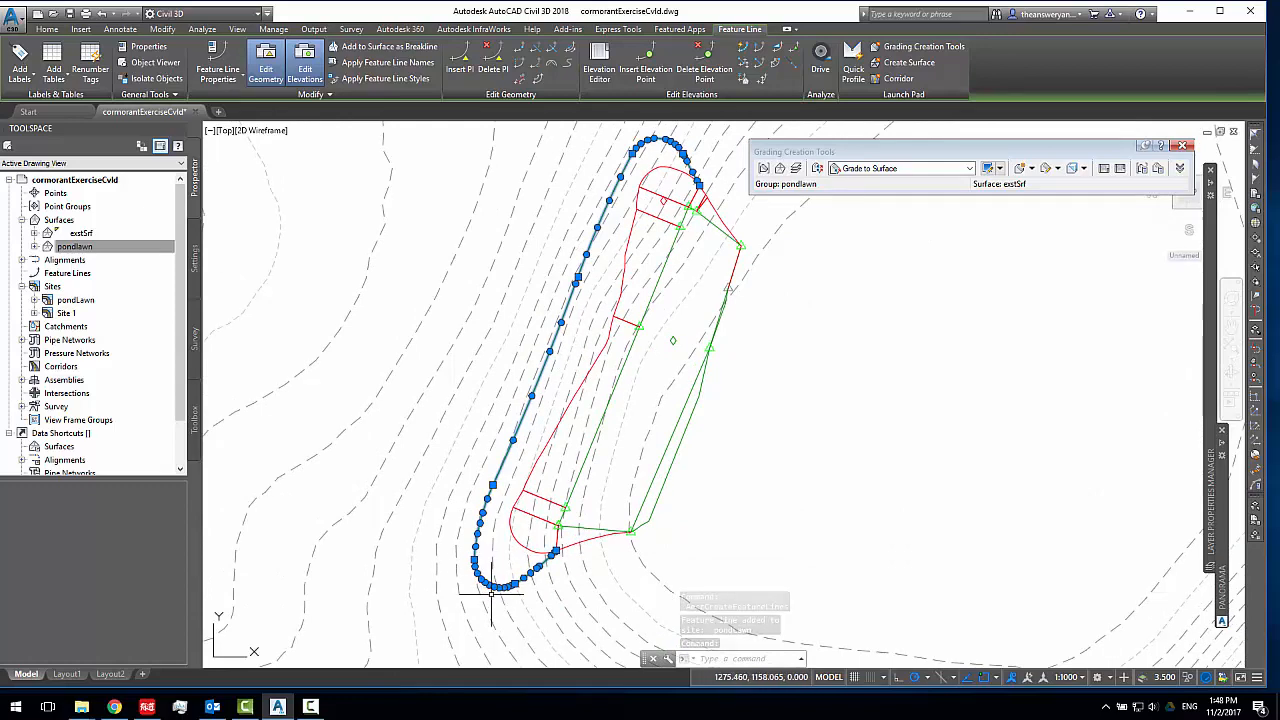
{"action": "scroll", "coordinate": [470, 578], "scroll_direction": "up", "scroll_amount": 1}
{"action": "scroll", "coordinate": [450, 515], "scroll_direction": "down", "scroll_amount": 3}
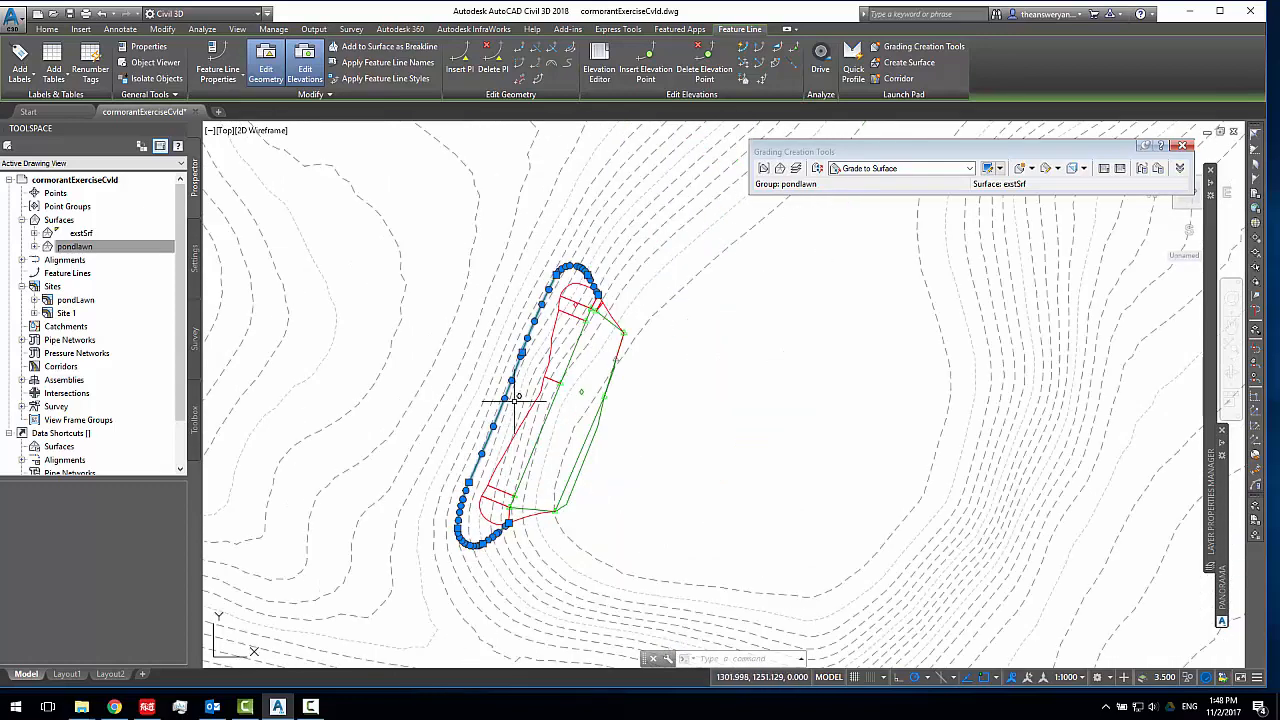
{"action": "middle_click_drag", "start_coordinate": [510, 400], "coordinate": [532, 394]}
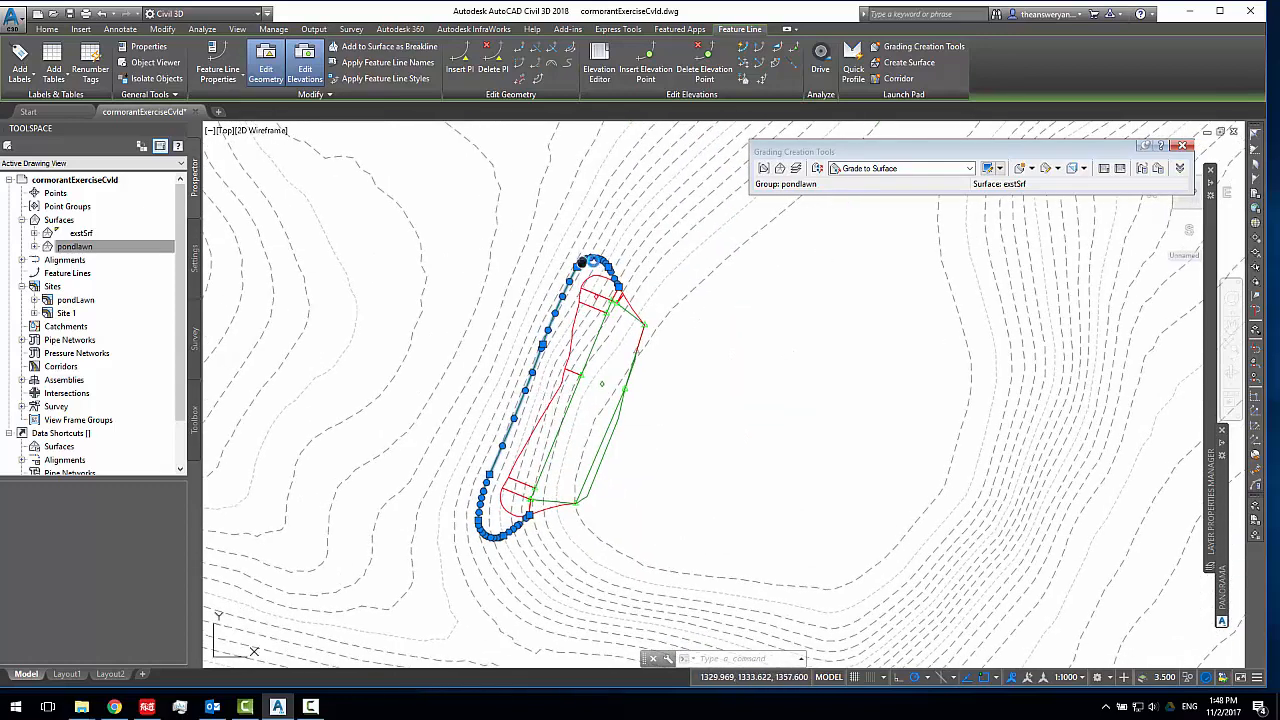
{"action": "middle_click_drag", "start_coordinate": [622, 289], "coordinate": [683, 253]}
{"action": "middle_click_drag", "start_coordinate": [597, 410], "coordinate": [629, 345]}
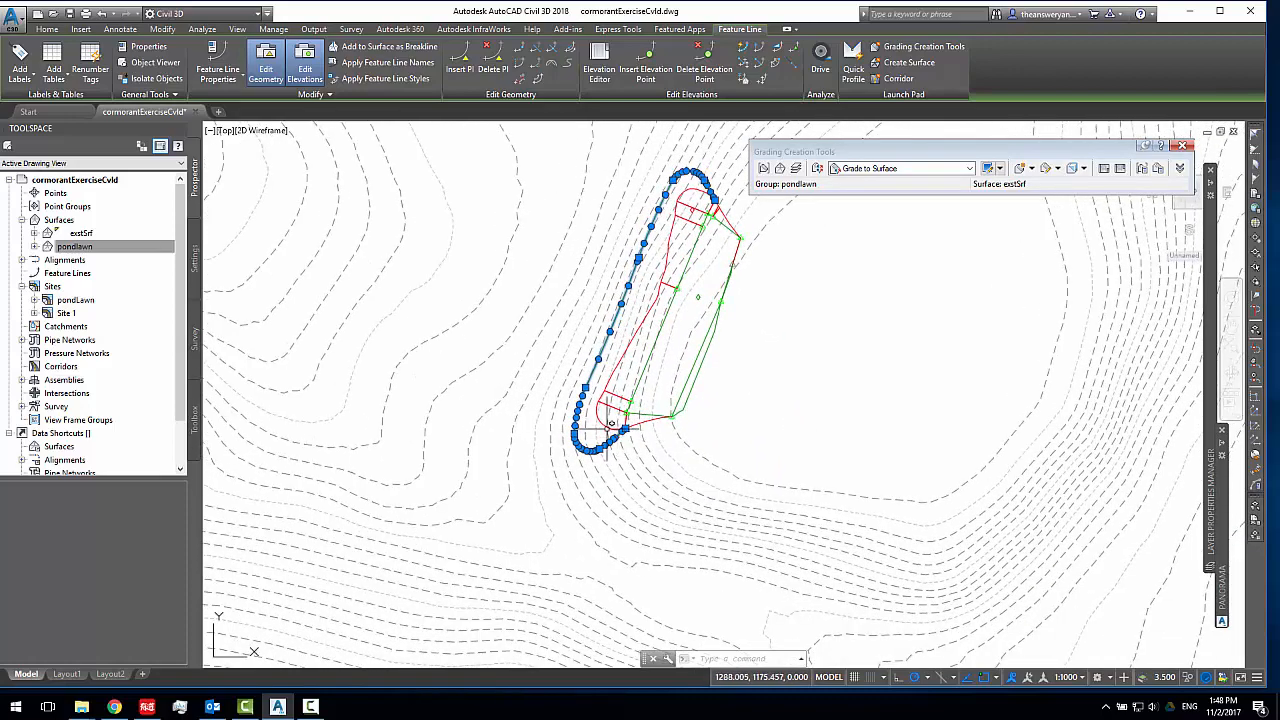
{"action": "middle_click_drag", "start_coordinate": [573, 368], "coordinate": [526, 390]}
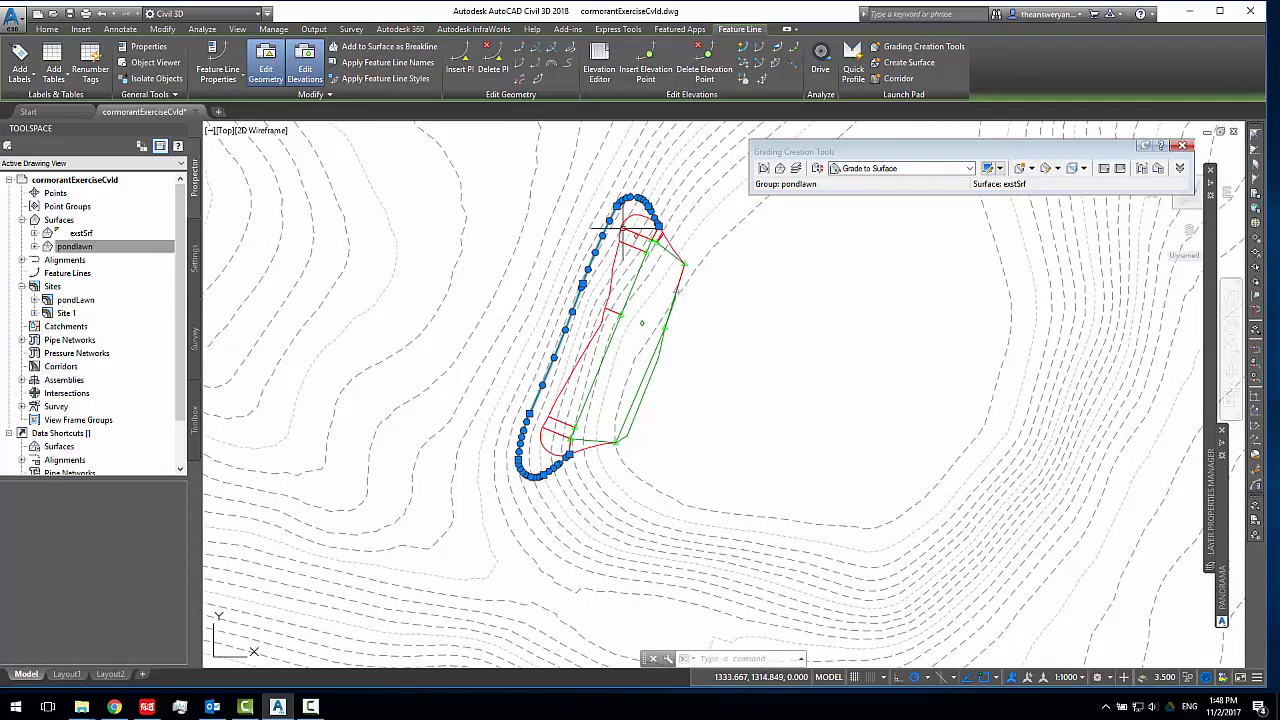
{"action": "scroll", "coordinate": [668, 203], "scroll_direction": "up", "scroll_amount": 4}
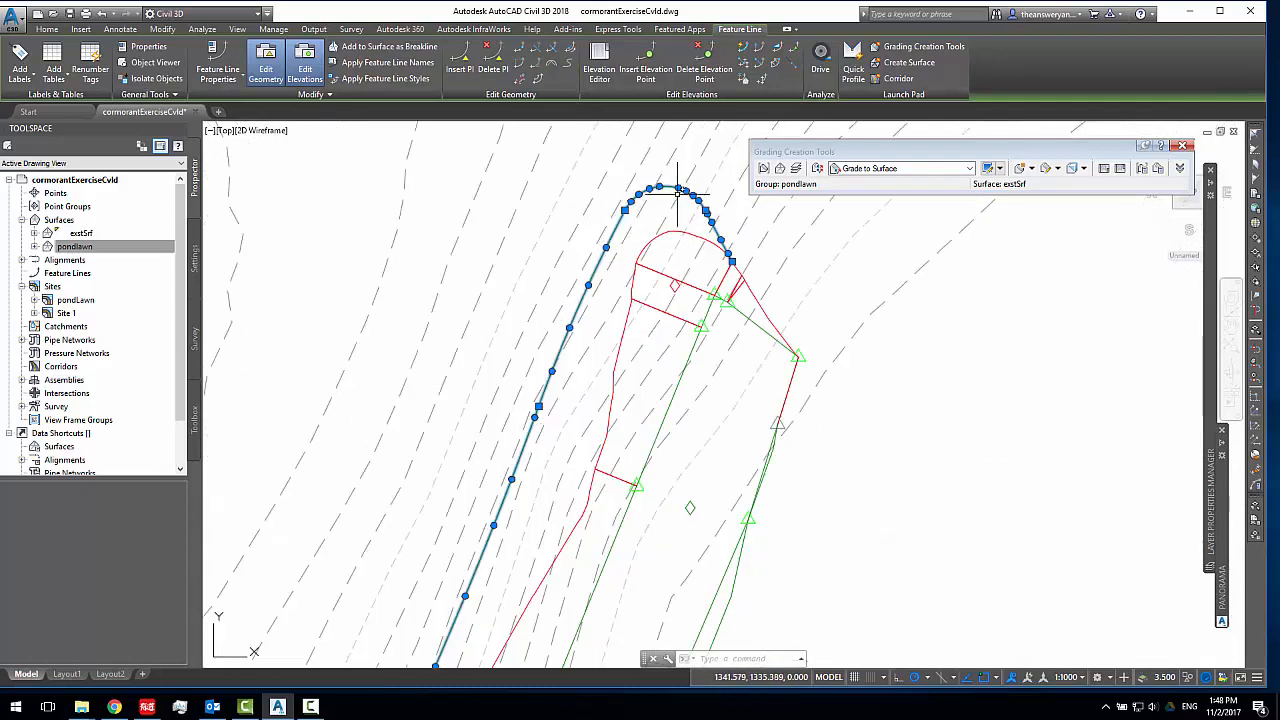
{"action": "key", "text": "Escape"}
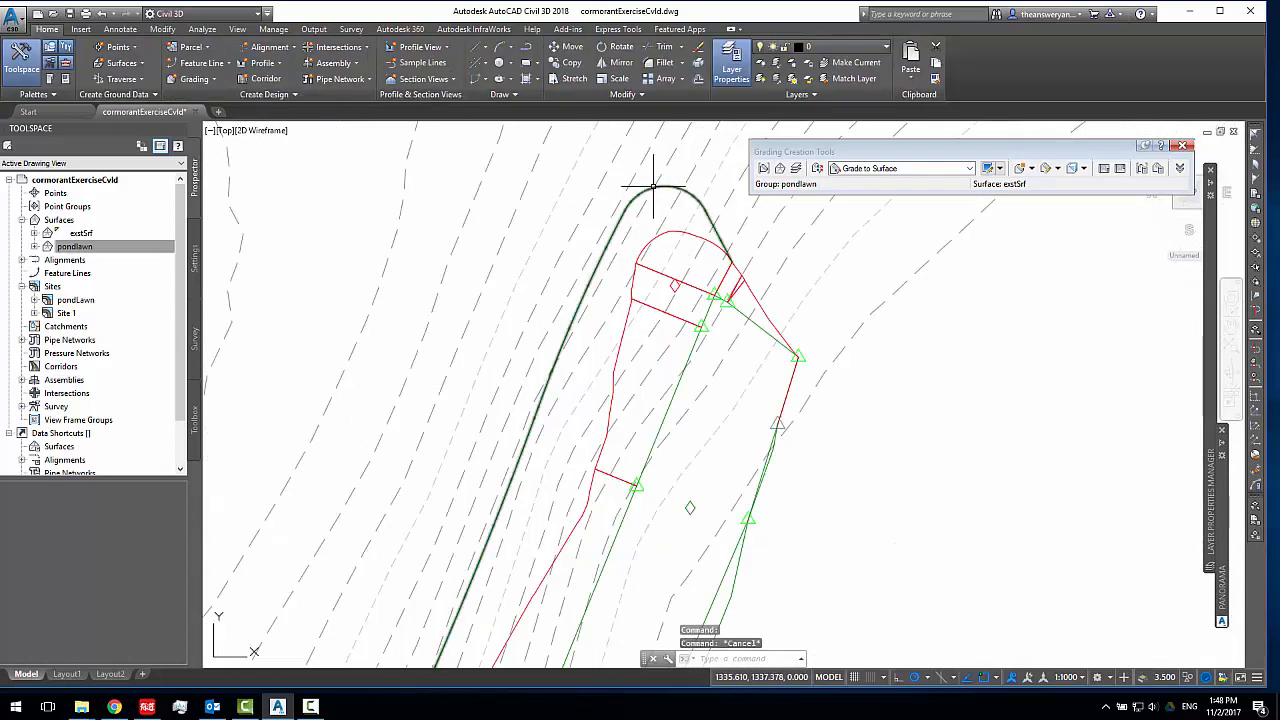
{"action": "left_click", "coordinate": [625, 197]}
{"action": "scroll", "coordinate": [630, 197], "scroll_direction": "down", "scroll_amount": 3}
{"action": "key", "text": "Escape"}
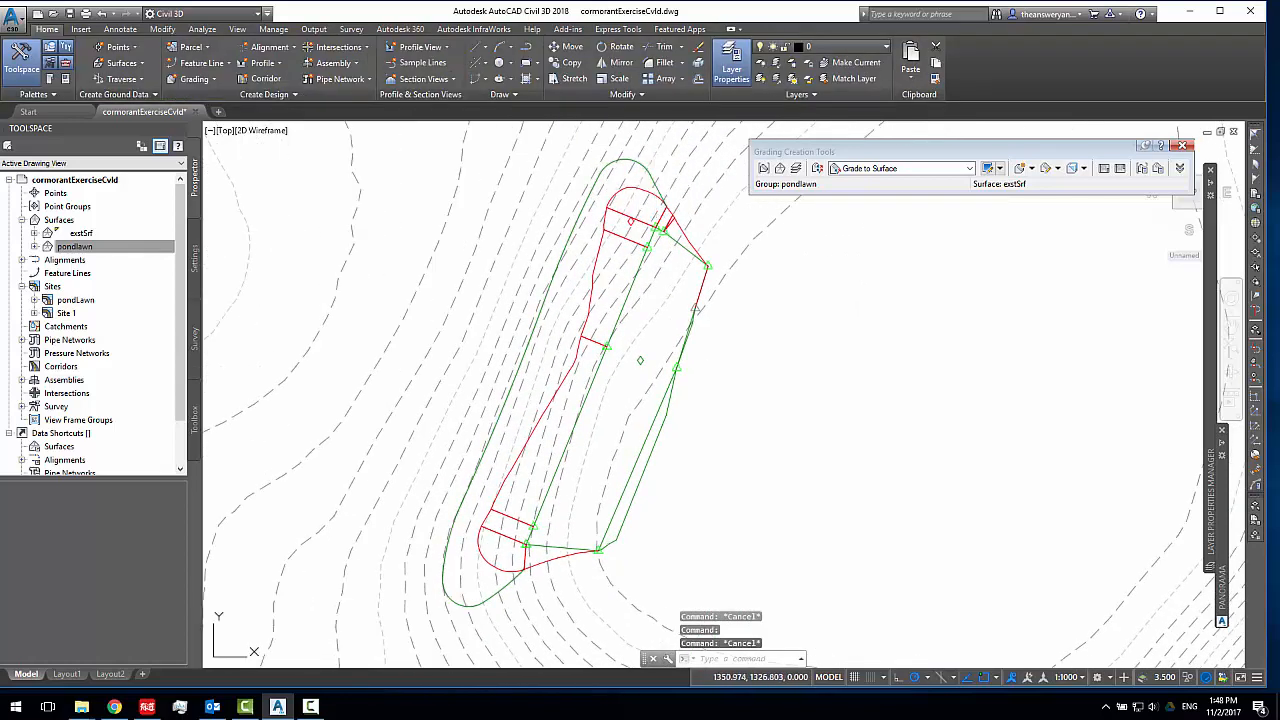
{"action": "left_click", "coordinate": [664, 199]}
{"action": "key", "text": "Escape"}
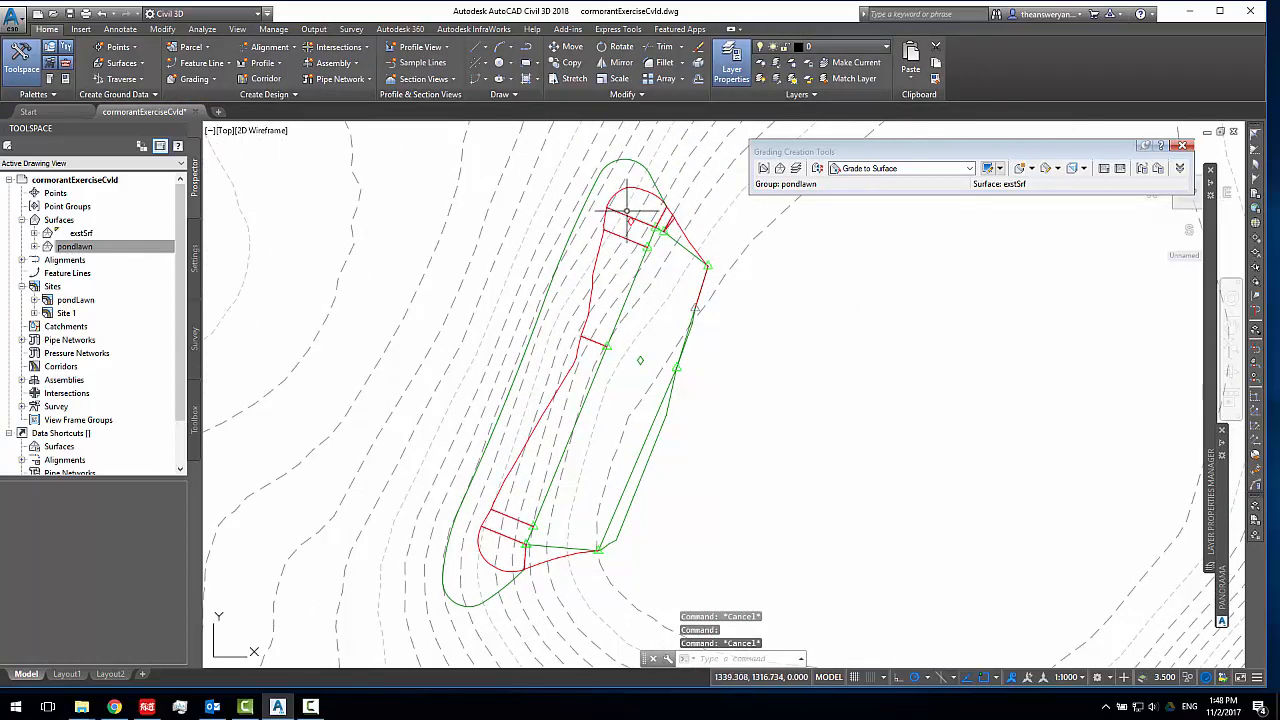
{"action": "left_click", "coordinate": [609, 217]}
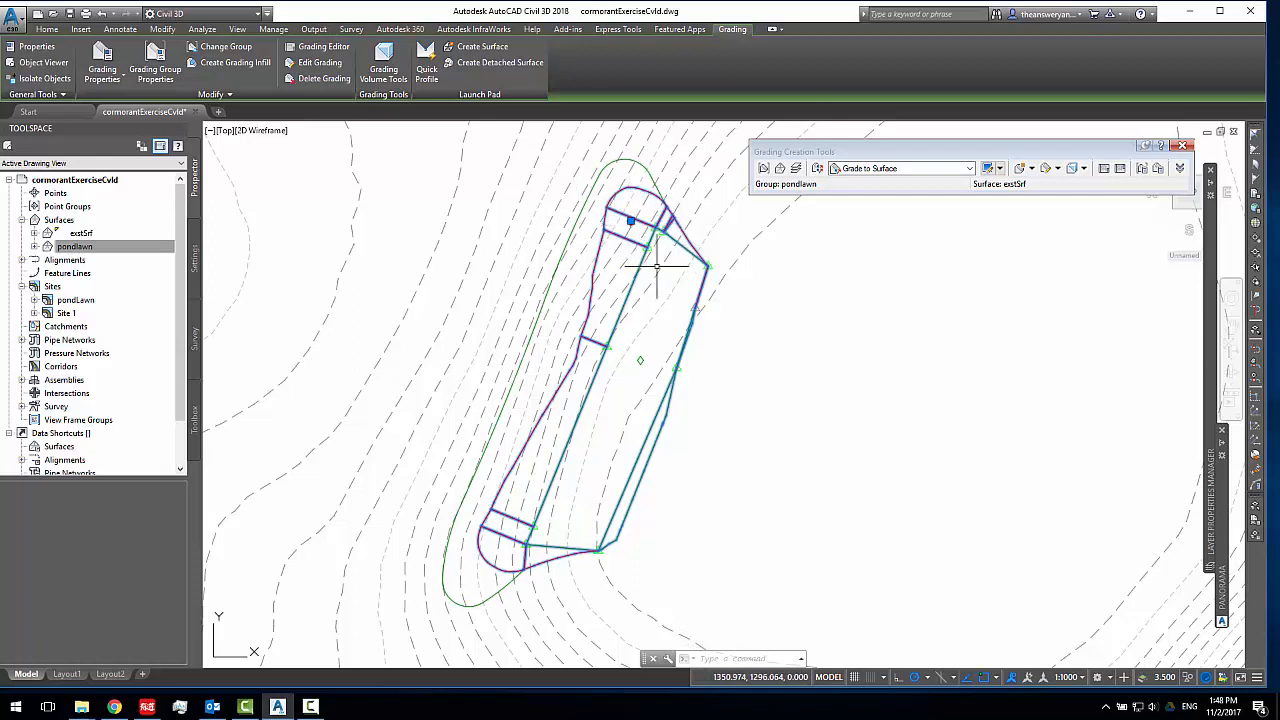
{"action": "key", "text": "Escape"}
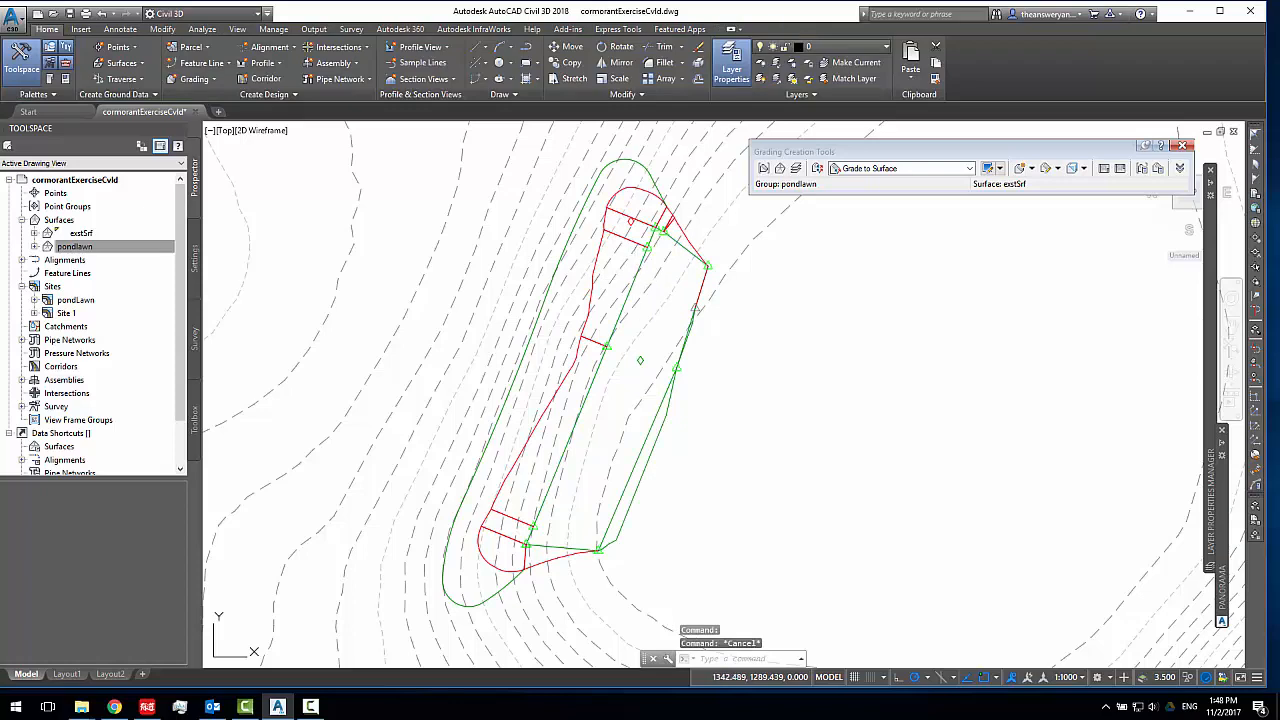
{"action": "left_click", "coordinate": [634, 279]}
{"action": "left_click", "coordinate": [590, 198]}
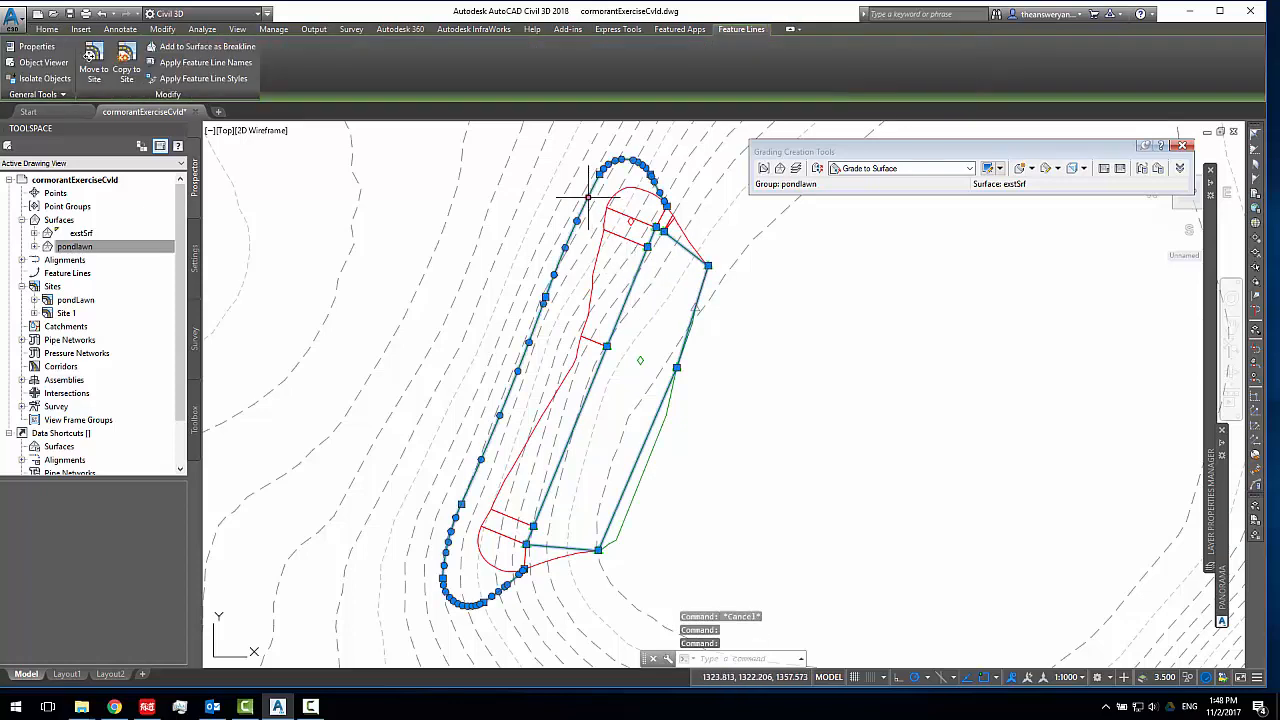
{"action": "key", "text": "Escape"}
Delete the grade-to-surface grading around the pond lawn feature line
{"action": "left_click", "coordinate": [609, 210]}
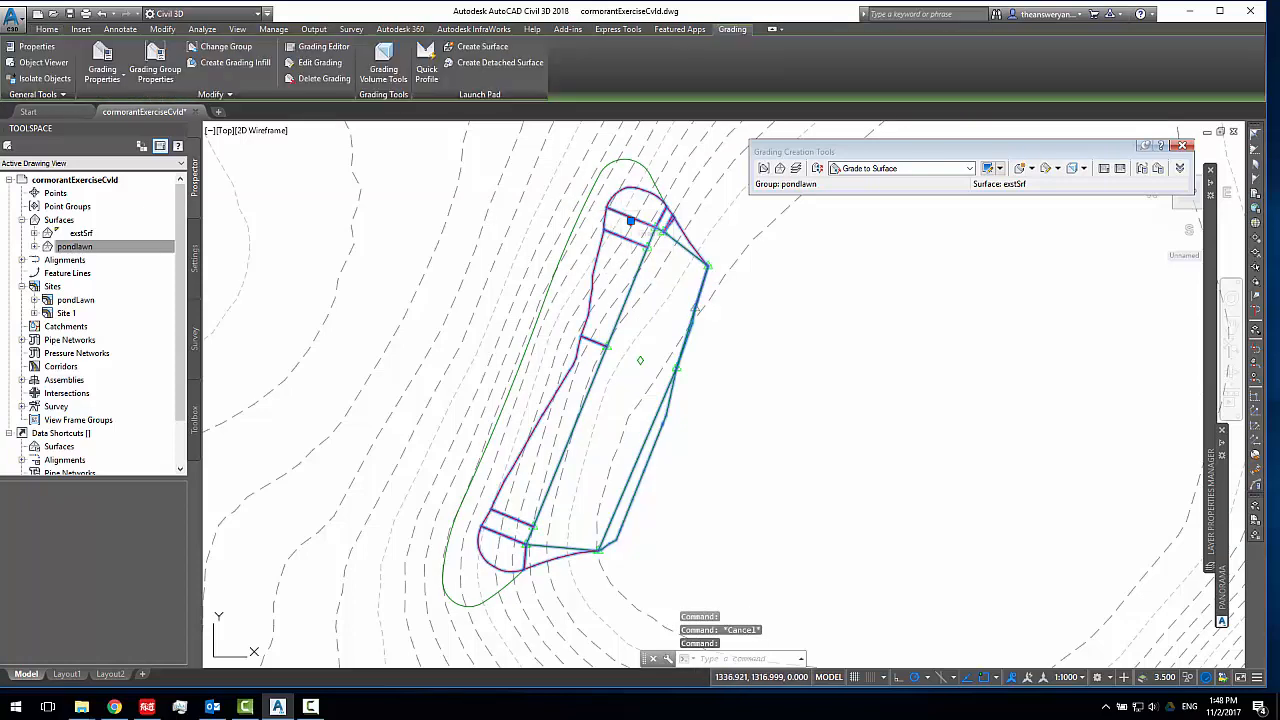
{"action": "key", "text": "Delete"}
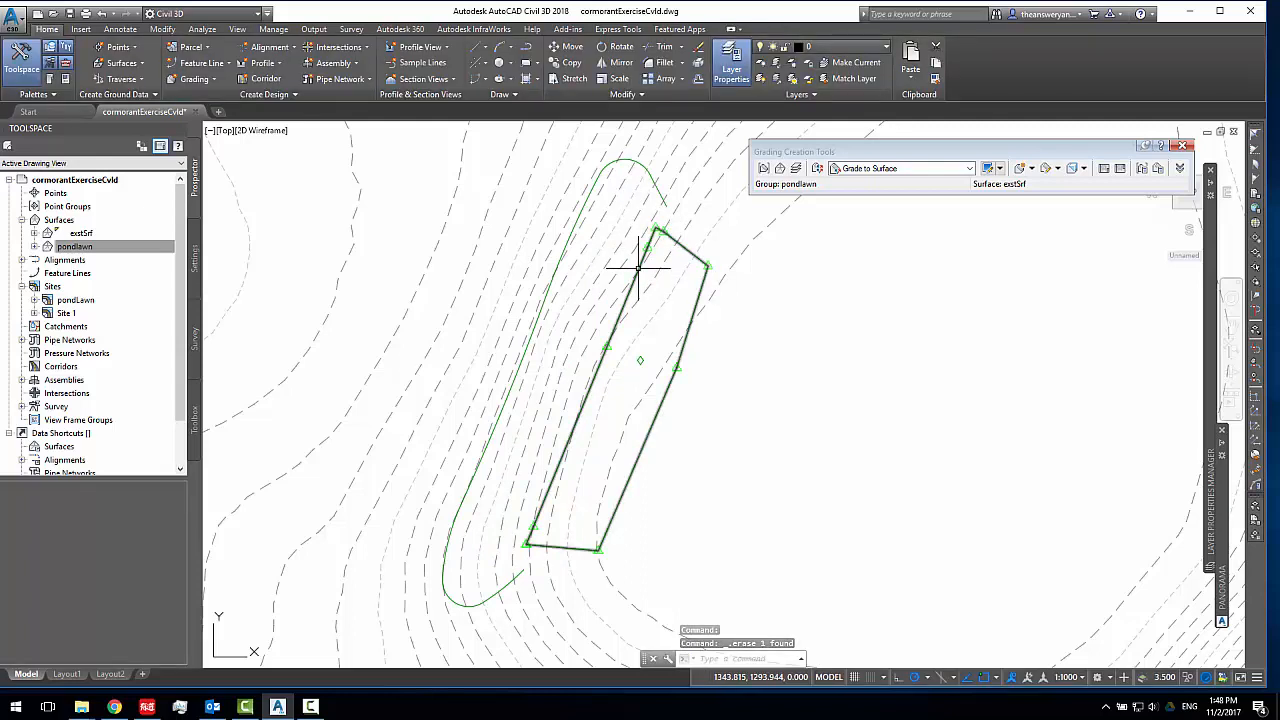
Add the inner and outer pond lawn feature lines to the pondlawn surface as standard breaklines with the description ff
{"action": "left_click", "coordinate": [638, 268]}
{"action": "left_click", "coordinate": [563, 257]}
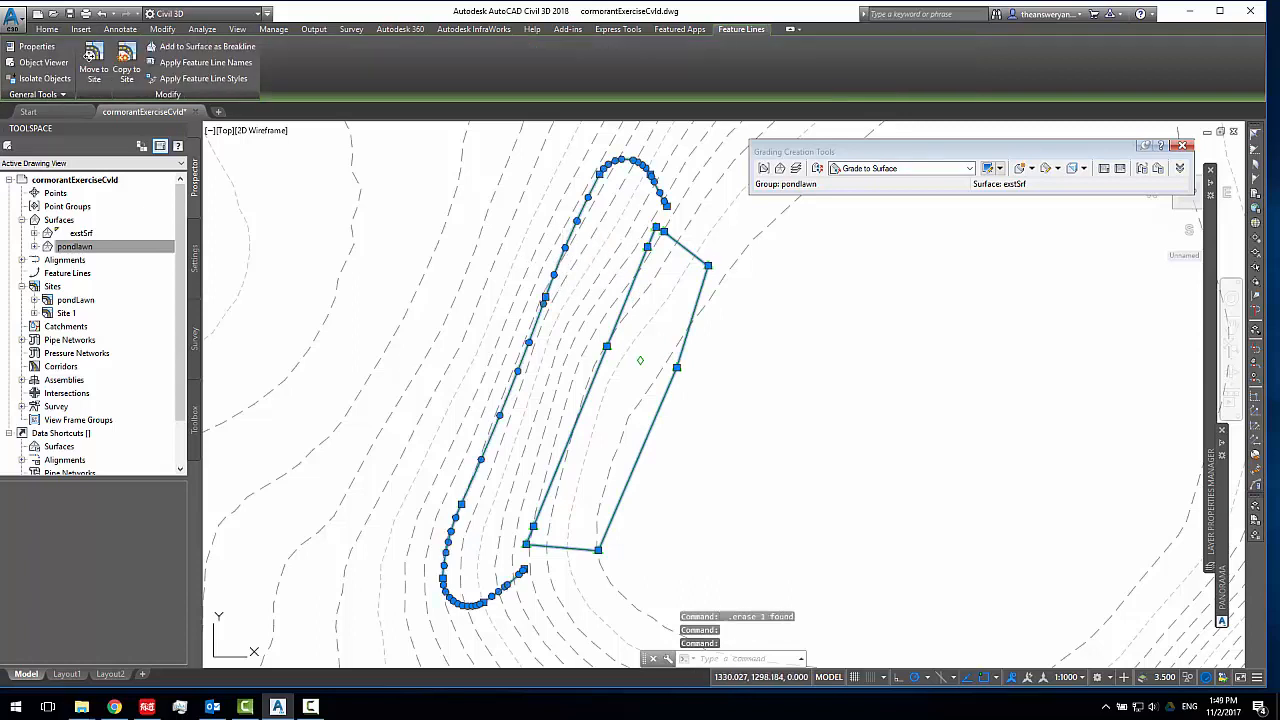
{"action": "right_click", "coordinate": [604, 260]}
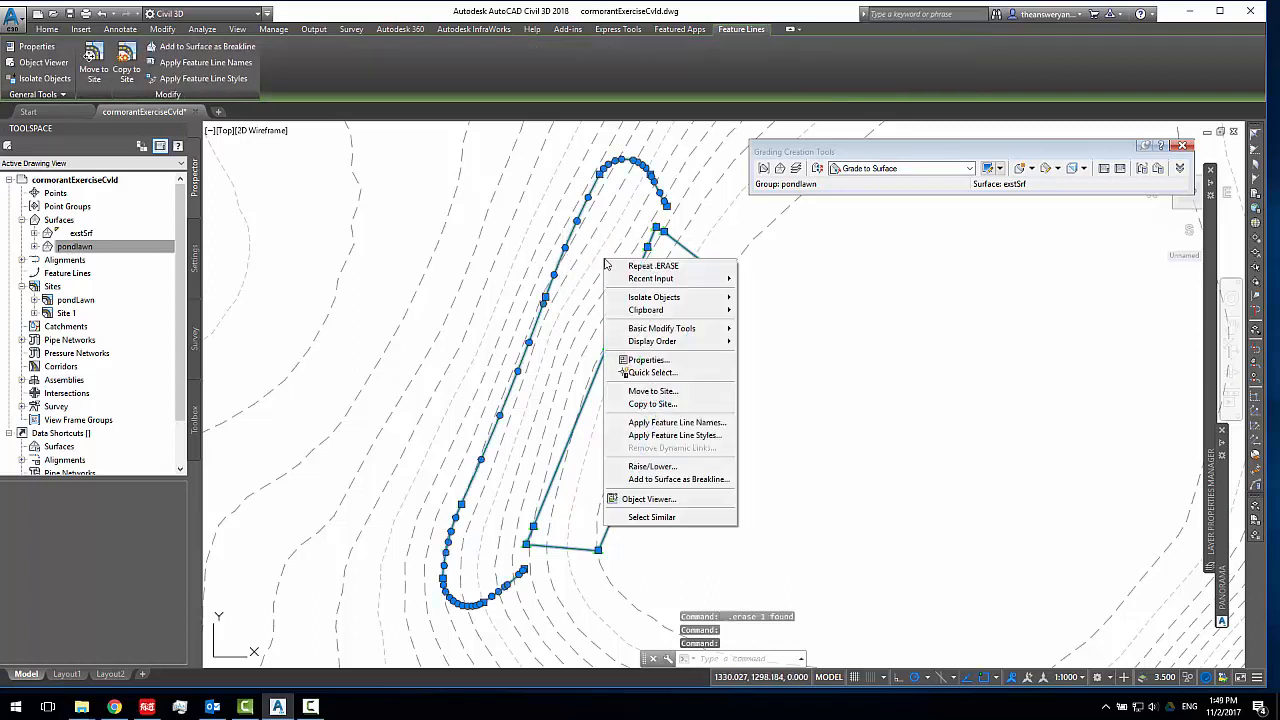
{"action": "left_click", "coordinate": [704, 486]}
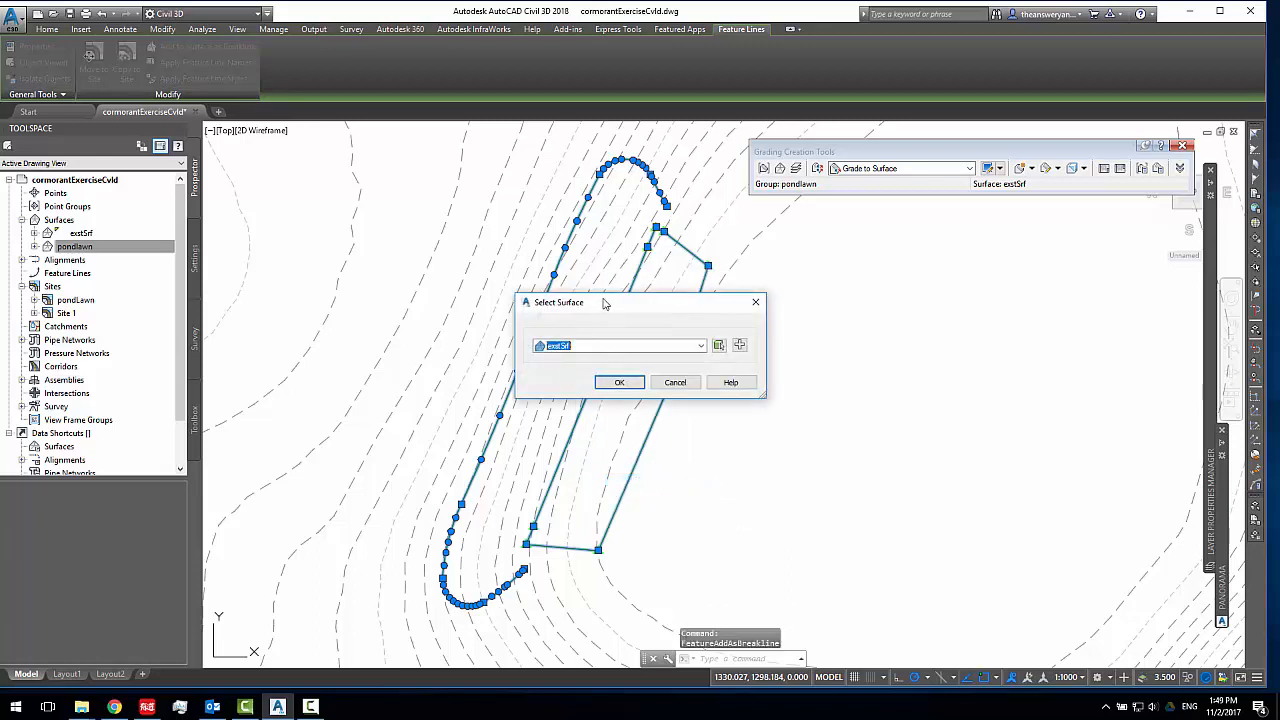
{"action": "left_click_drag", "start_coordinate": [604, 303], "coordinate": [866, 266]}
{"action": "left_click", "coordinate": [862, 310]}
{"action": "left_click", "coordinate": [843, 338]}
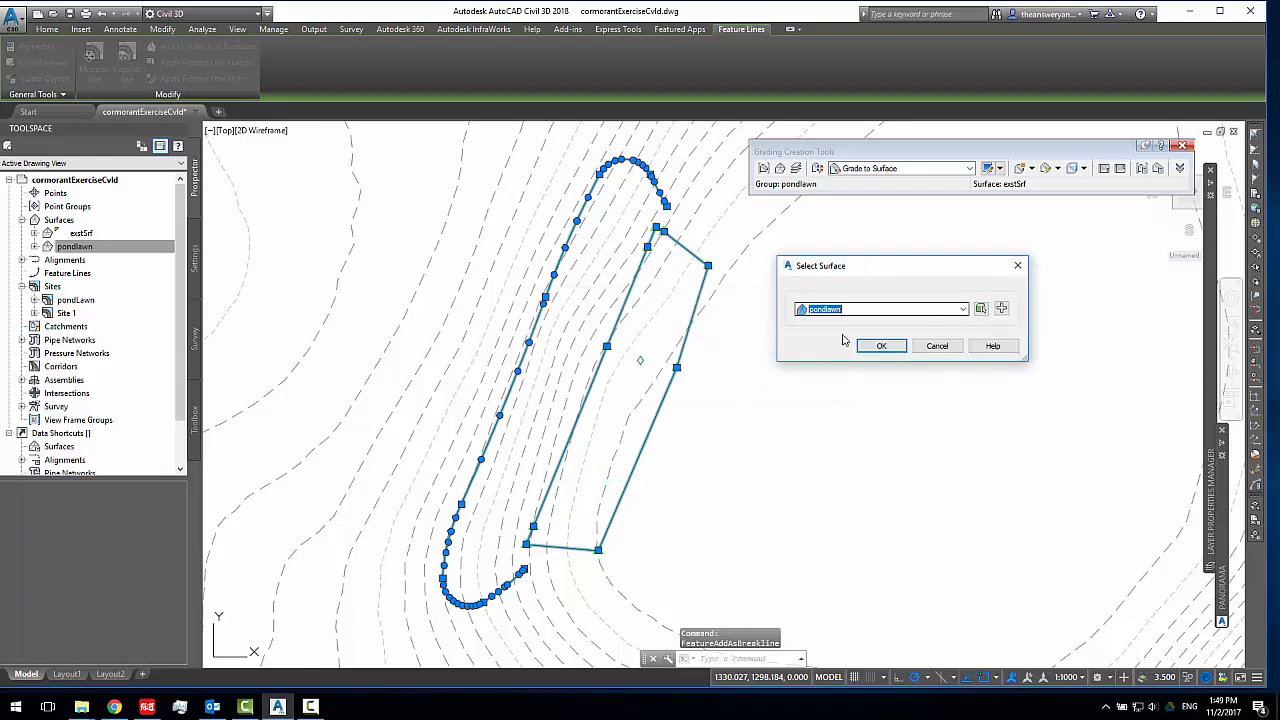
{"action": "left_click", "coordinate": [880, 346]}
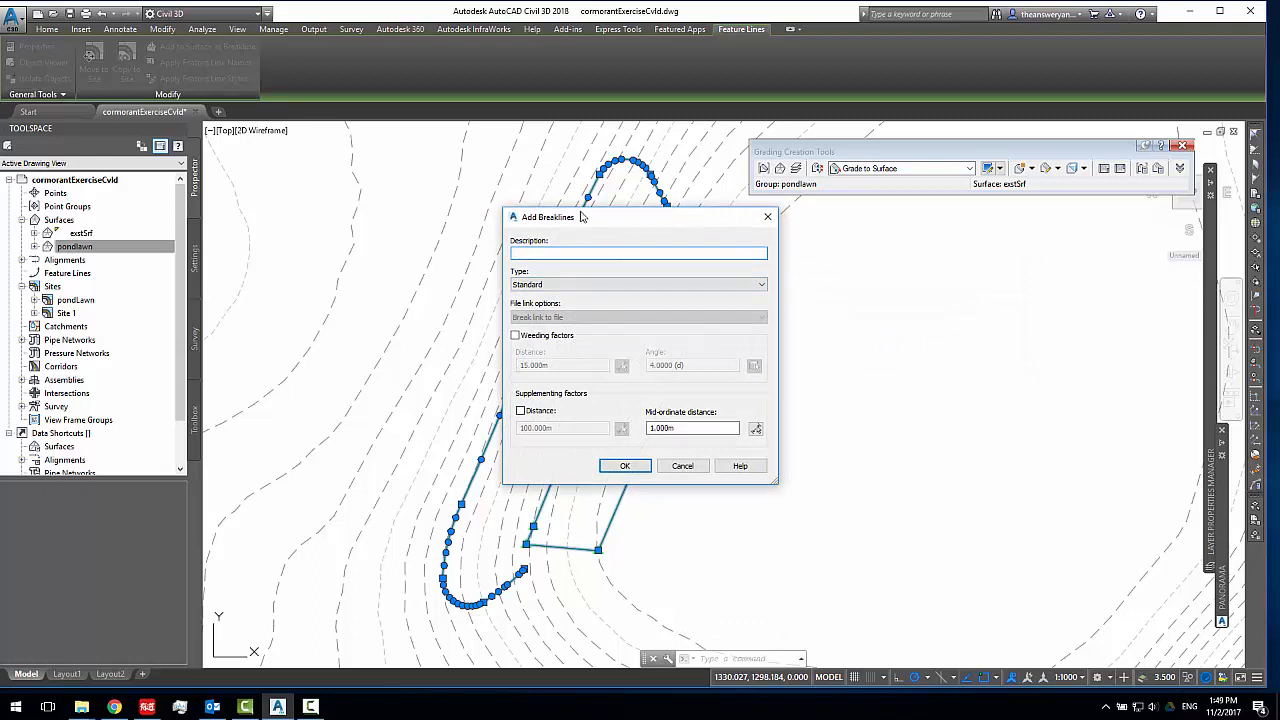
{"action": "left_click_drag", "start_coordinate": [581, 217], "coordinate": [705, 231]}
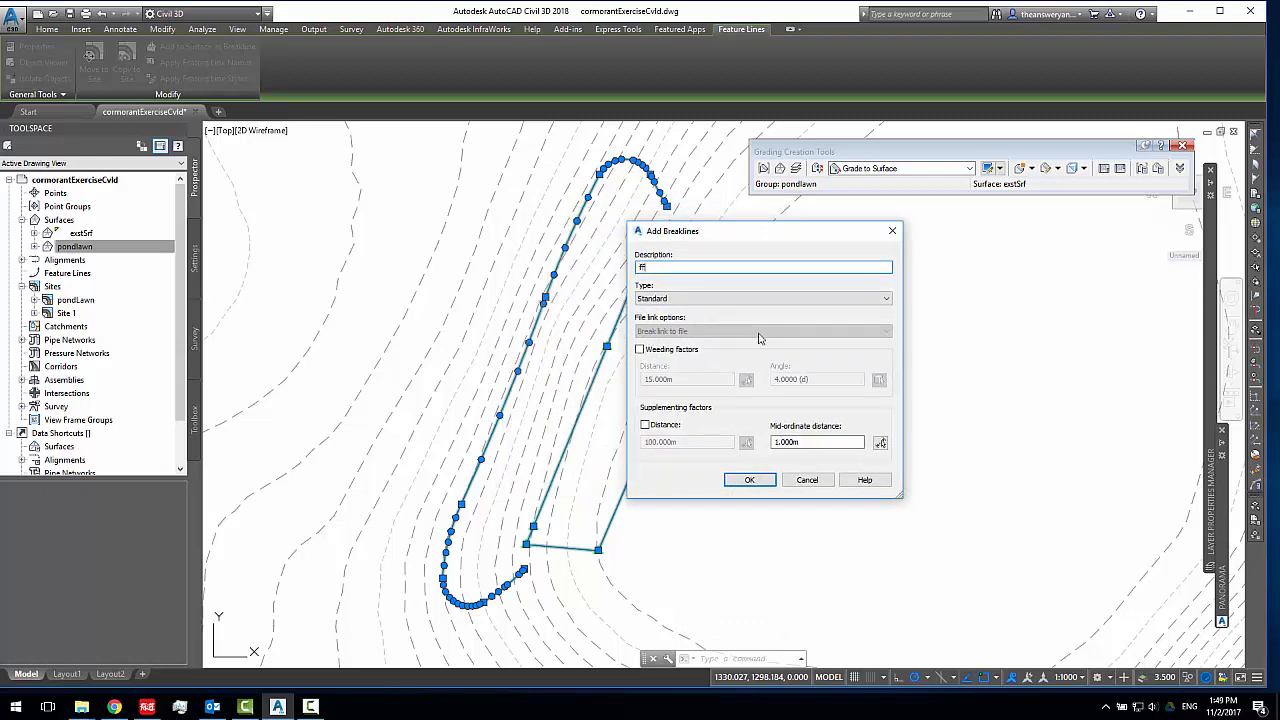
{"action": "left_click", "coordinate": [750, 480]}
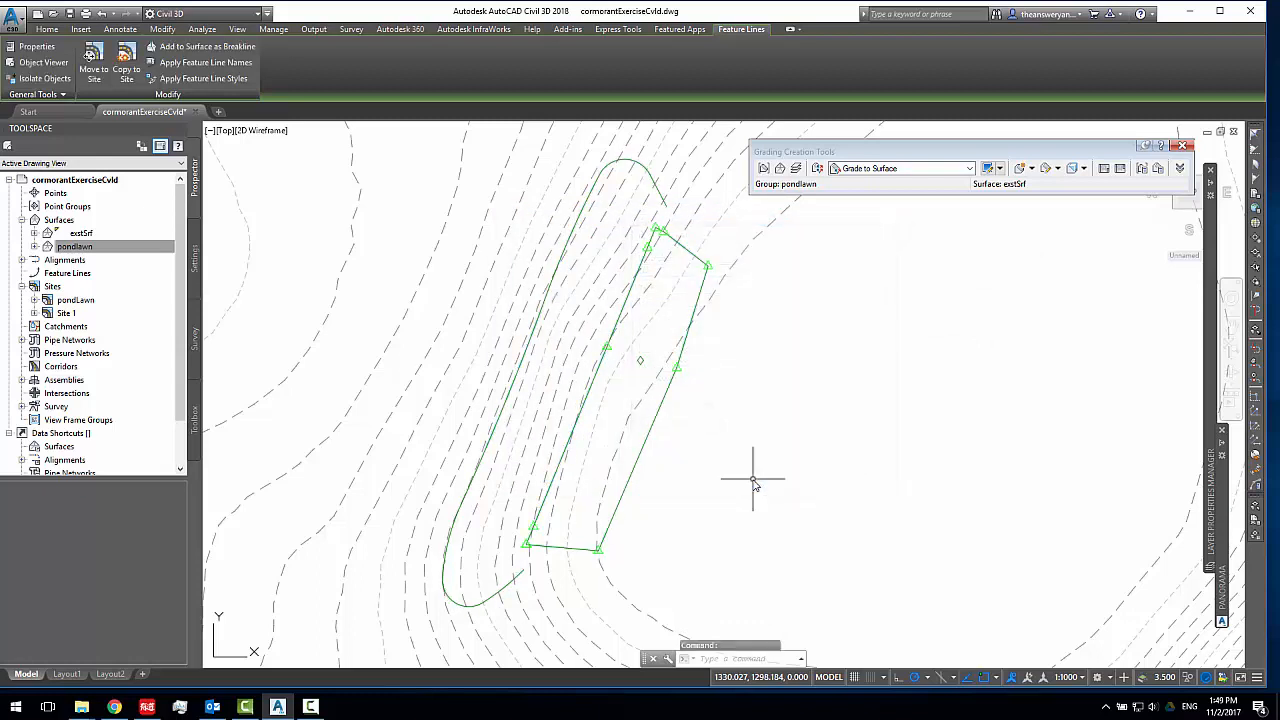
Set the pondlawn surface's style to Contours 1m and 5m (Design)
{"action": "right_click", "coordinate": [72, 249]}
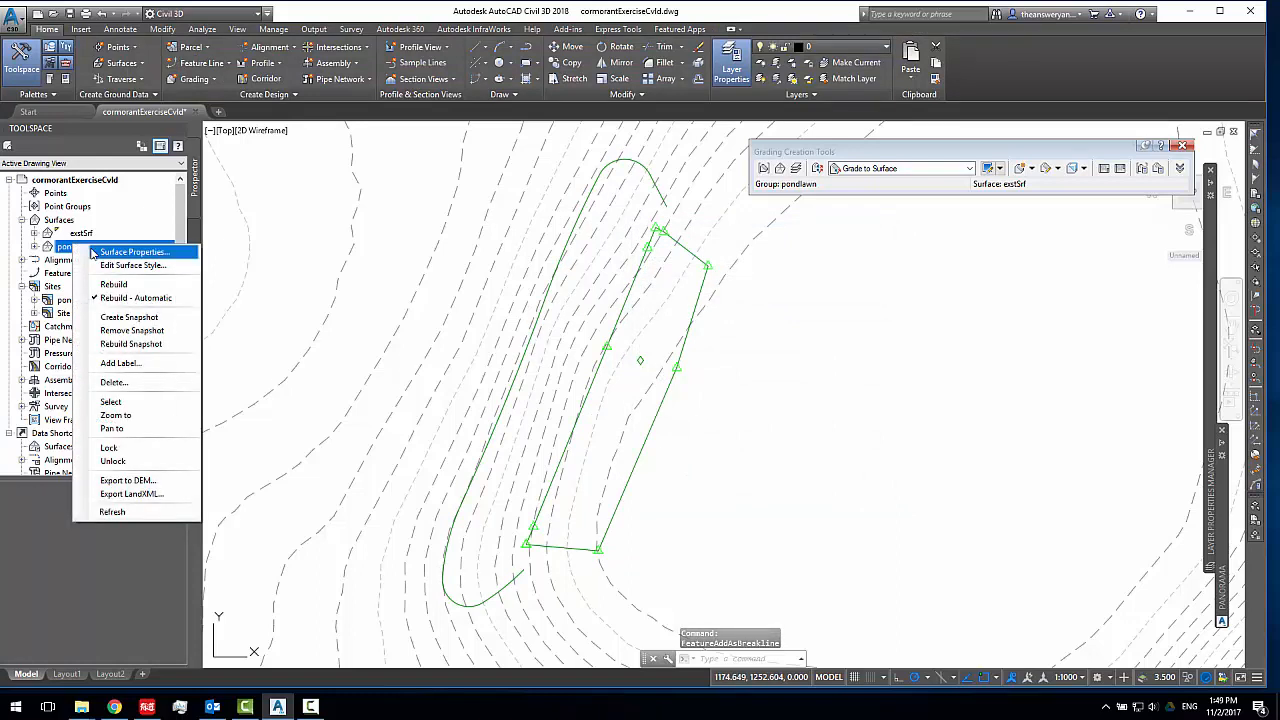
{"action": "left_click", "coordinate": [93, 252]}
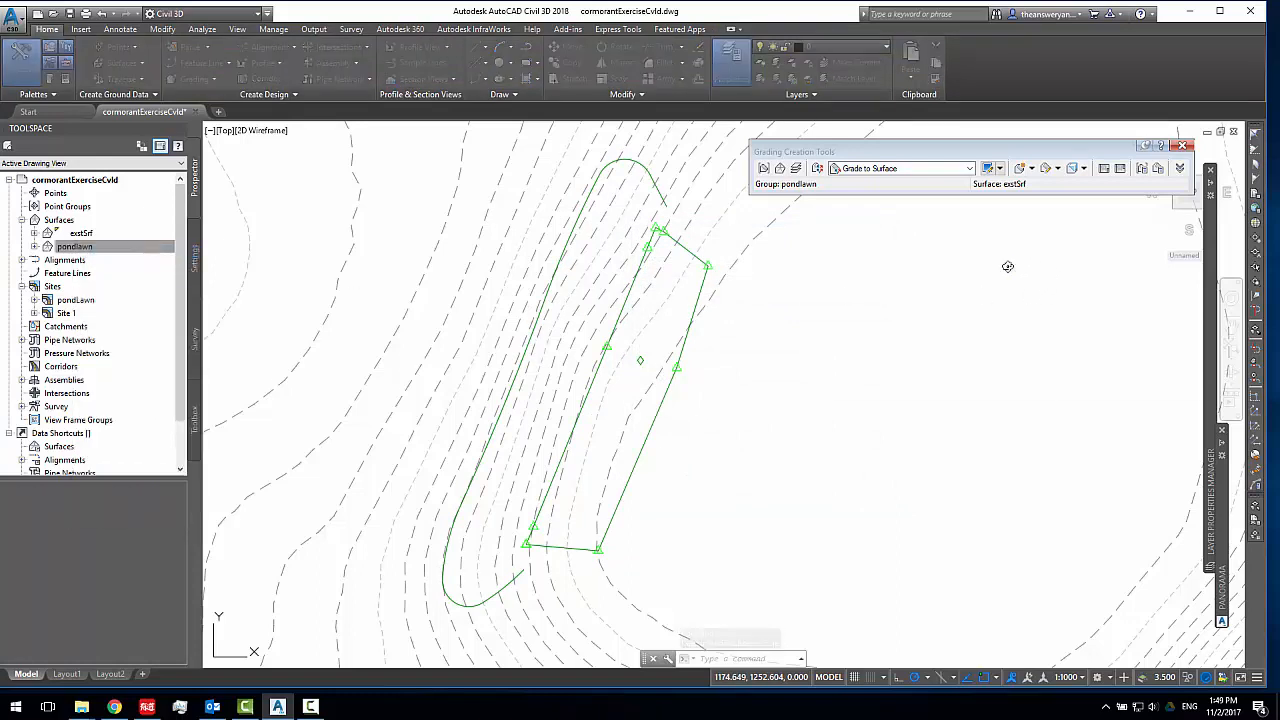
{"action": "left_click", "coordinate": [945, 243]}
{"action": "left_click", "coordinate": [928, 287]}
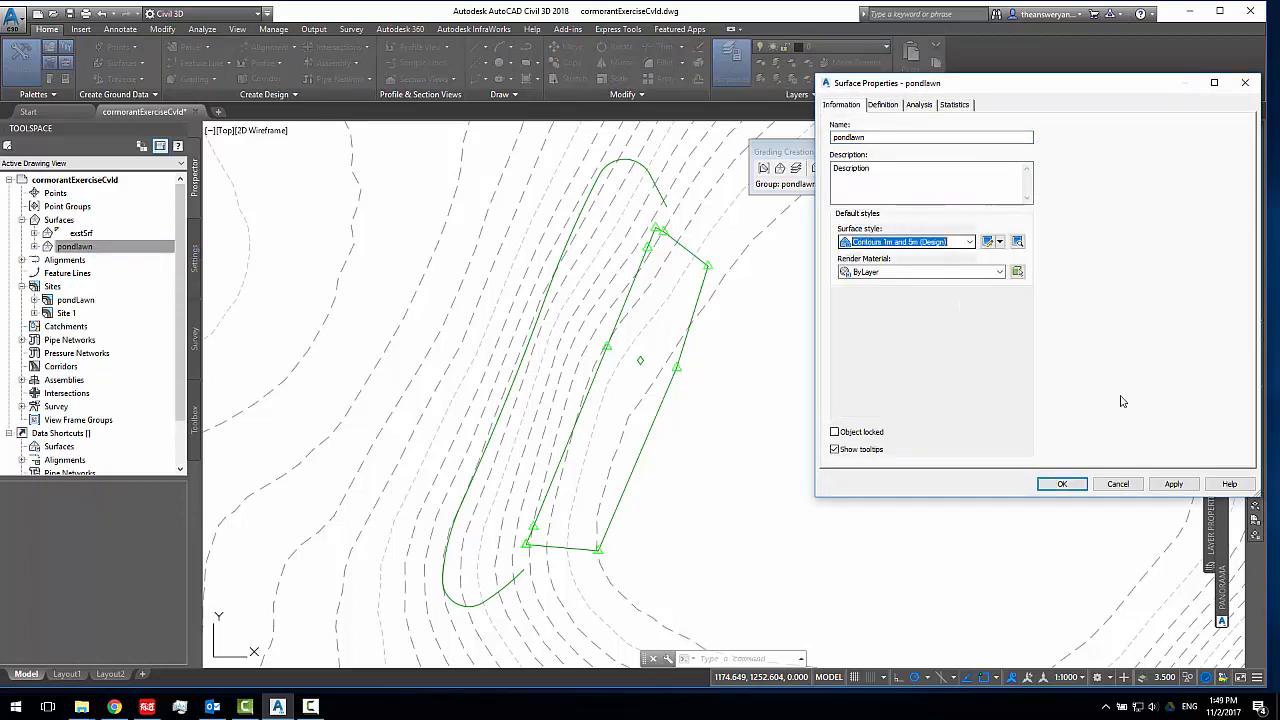
{"action": "left_click", "coordinate": [1165, 484]}
{"action": "left_click", "coordinate": [1100, 486]}
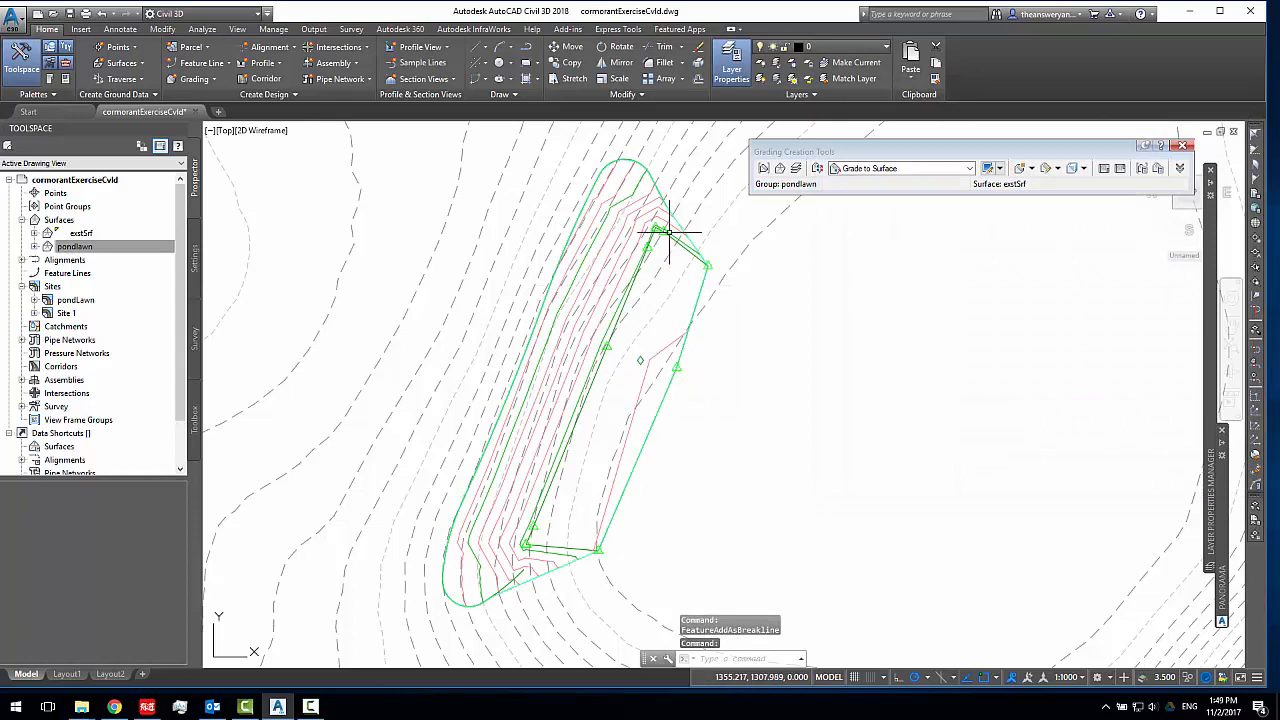
Examine the pondlawn contours around both feature lines and inspect the surface in 3D with the Object Viewer
{"action": "scroll", "coordinate": [668, 234], "scroll_direction": "up", "scroll_amount": 2}
{"action": "left_click", "coordinate": [697, 260]}
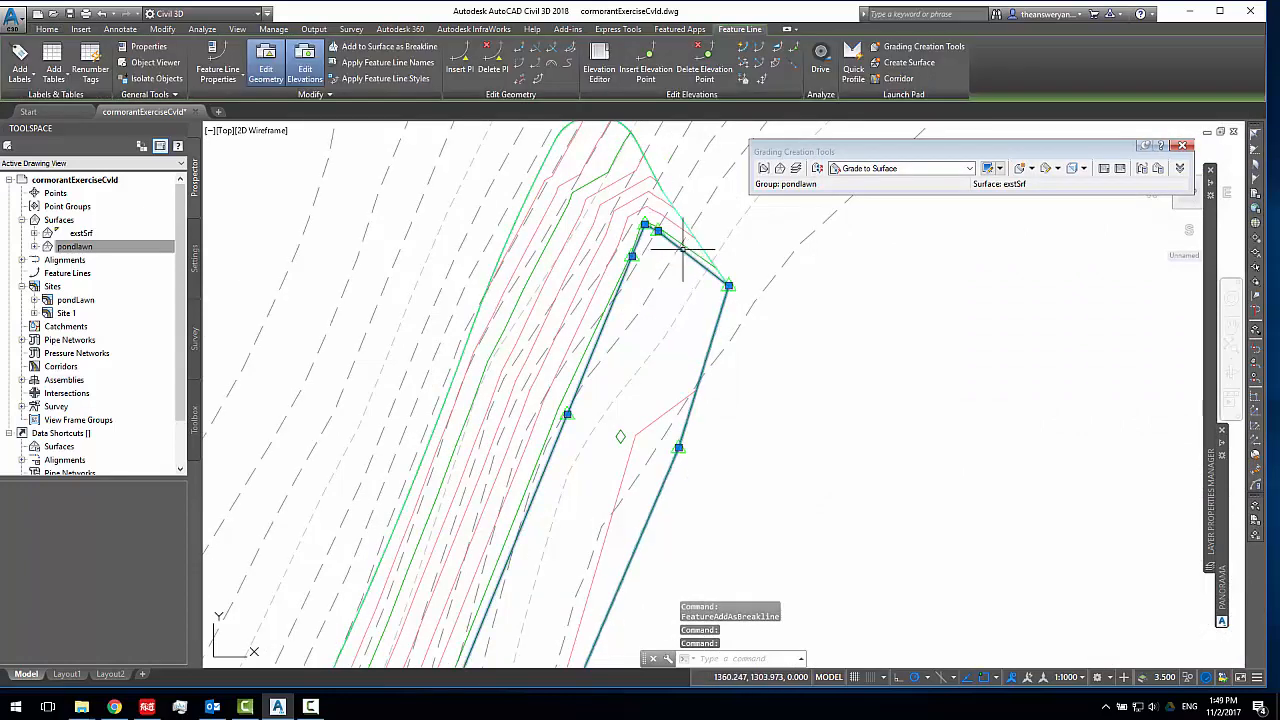
{"action": "scroll", "coordinate": [683, 249], "scroll_direction": "down", "scroll_amount": 2}
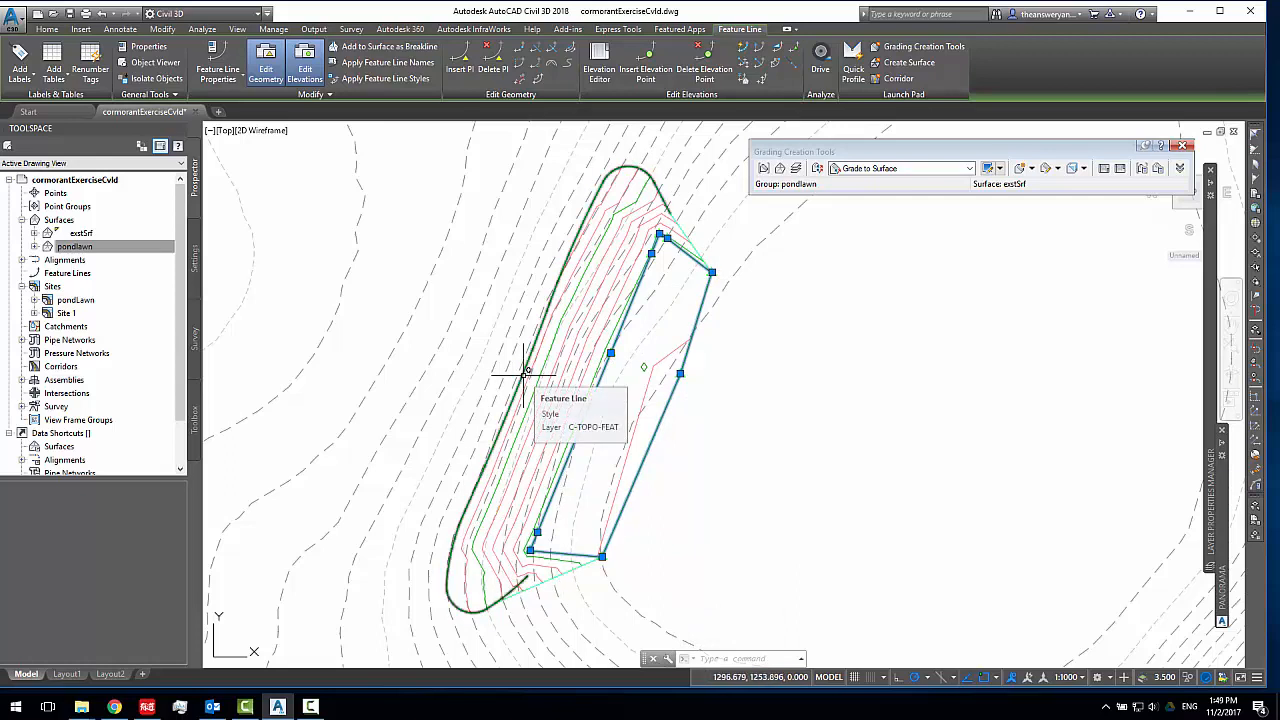
{"action": "key", "text": "Escape"}
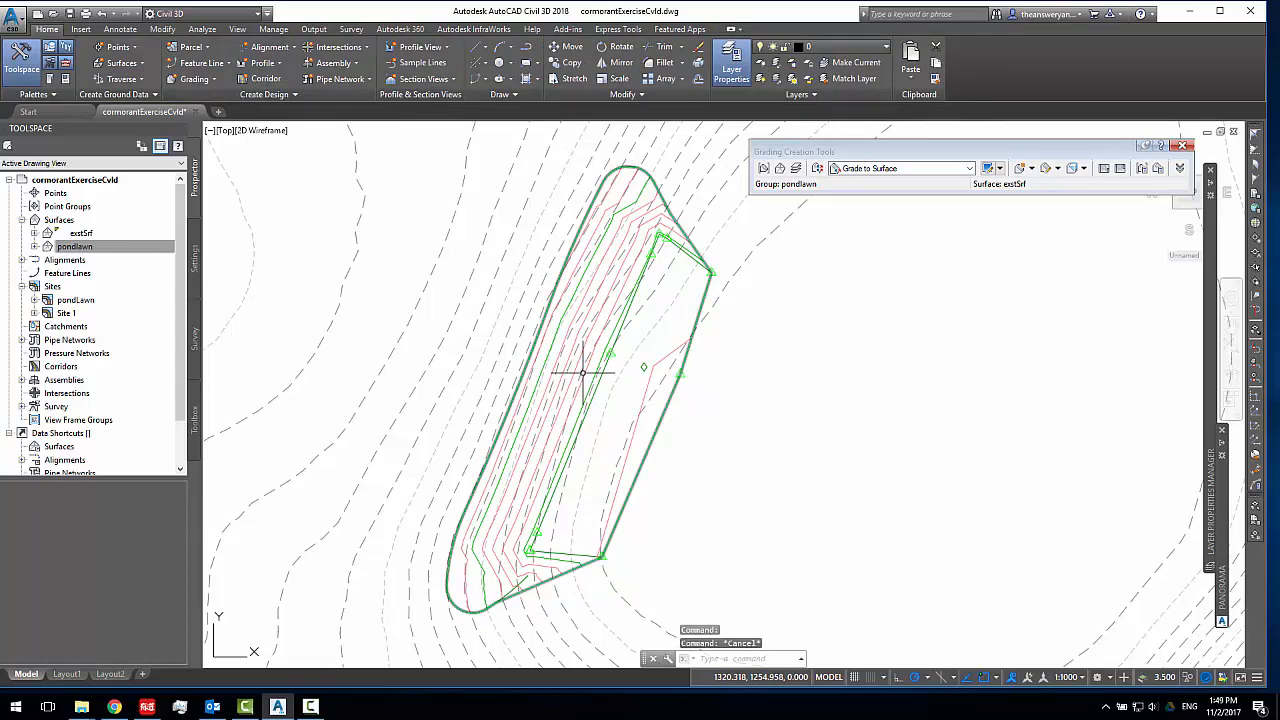
{"action": "left_click", "coordinate": [582, 373]}
{"action": "right_click", "coordinate": [582, 373]}
{"action": "left_click", "coordinate": [636, 556]}
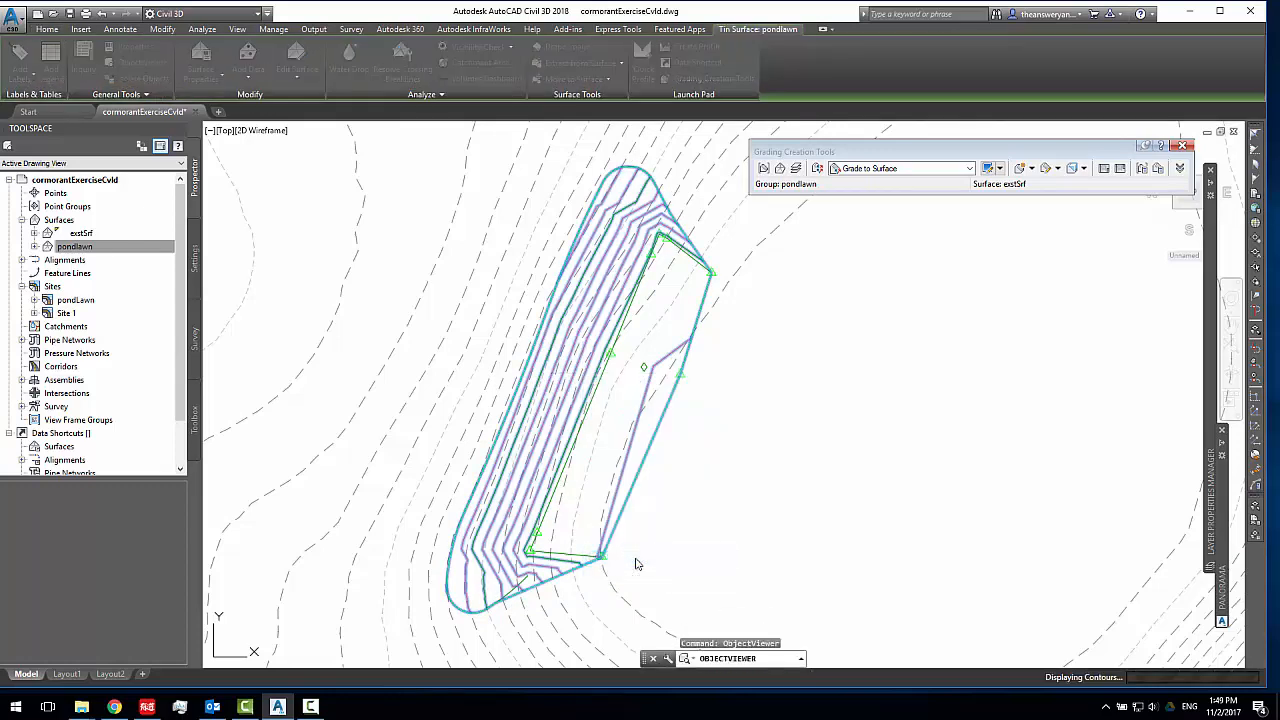
{"action": "mouse_move", "coordinate": [694, 517]}
{"action": "left_mouse_down"}
{"action": "mouse_move", "coordinate": [680, 433]}
{"action": "mouse_move", "coordinate": [651, 411]}
{"action": "mouse_move", "coordinate": [673, 461]}
{"action": "mouse_move", "coordinate": [697, 434]}
{"action": "left_mouse_up"}
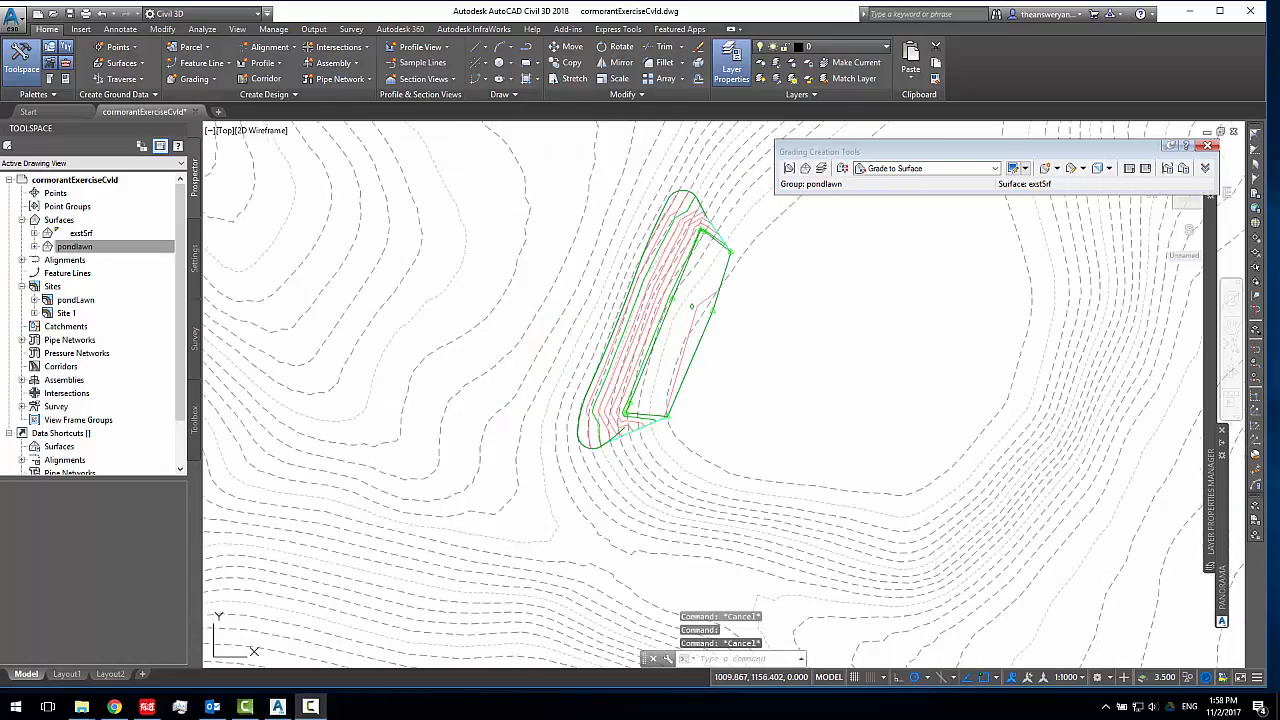
{"action": "scroll", "coordinate": [500, 562], "scroll_direction": "down", "scroll_amount": 5}
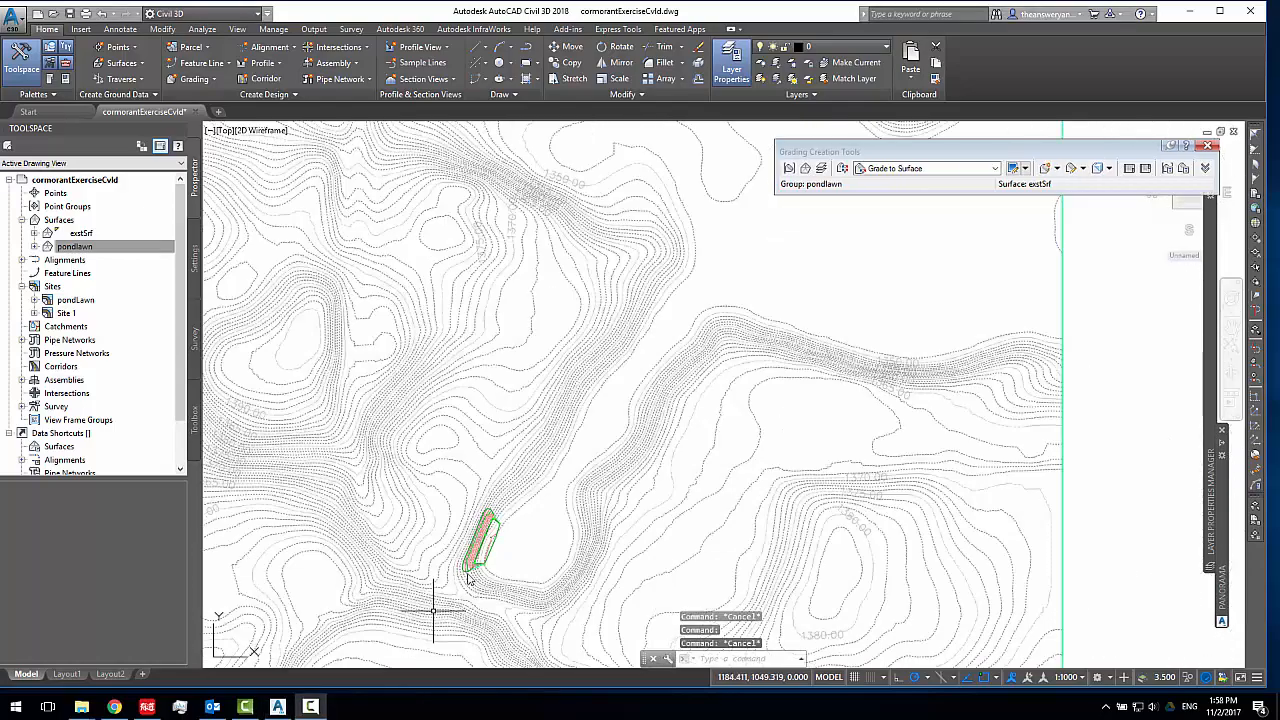
Draw a single-segment polyline running roughly north-south across the contours, south of the pond lawn's southwest end
{"action": "scroll", "coordinate": [583, 350], "scroll_direction": "up", "scroll_amount": 7}
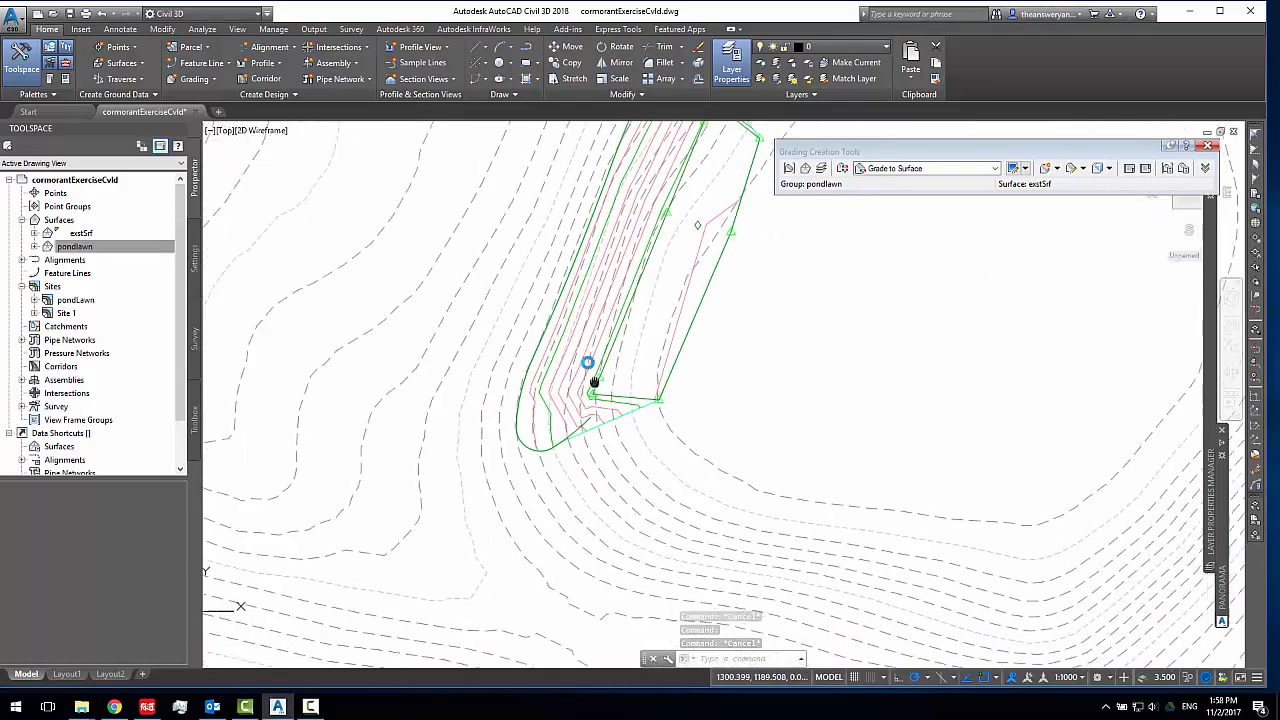
{"action": "middle_click_drag", "start_coordinate": [594, 381], "coordinate": [574, 353]}
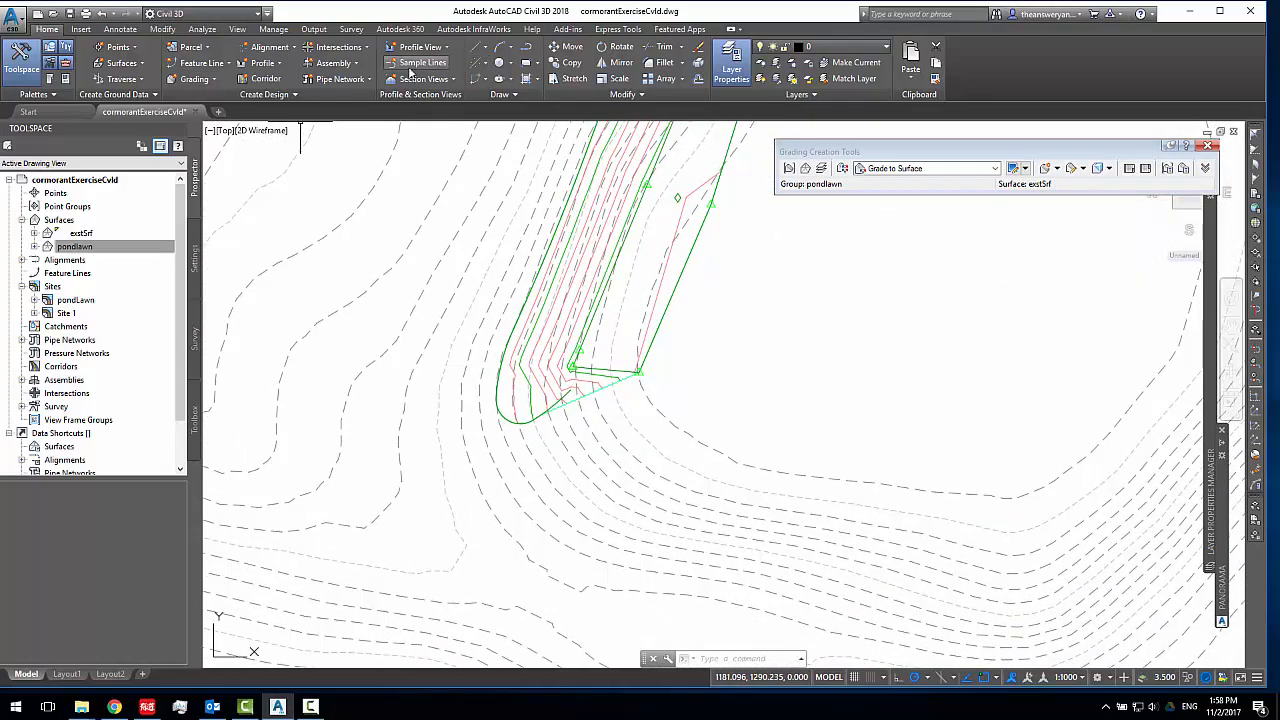
{"action": "left_click", "coordinate": [480, 49]}
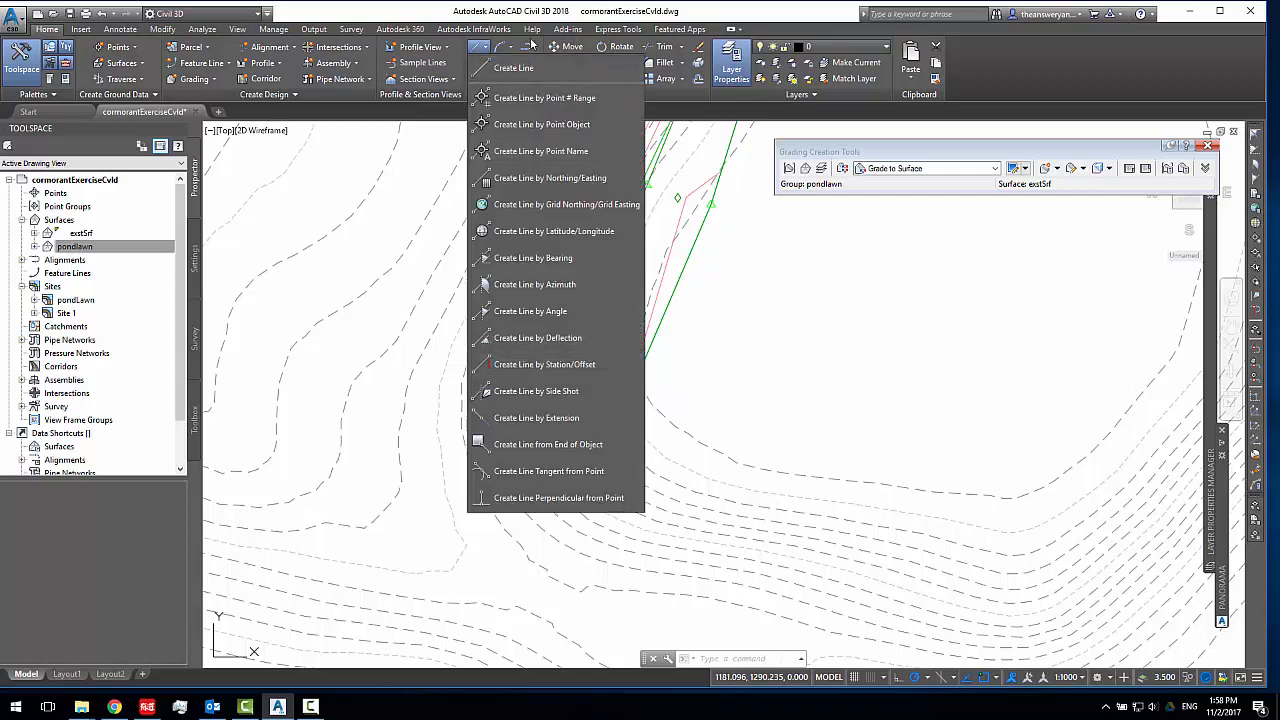
{"action": "left_click", "coordinate": [527, 48]}
{"action": "scroll", "coordinate": [737, 286], "scroll_direction": "down", "scroll_amount": 4}
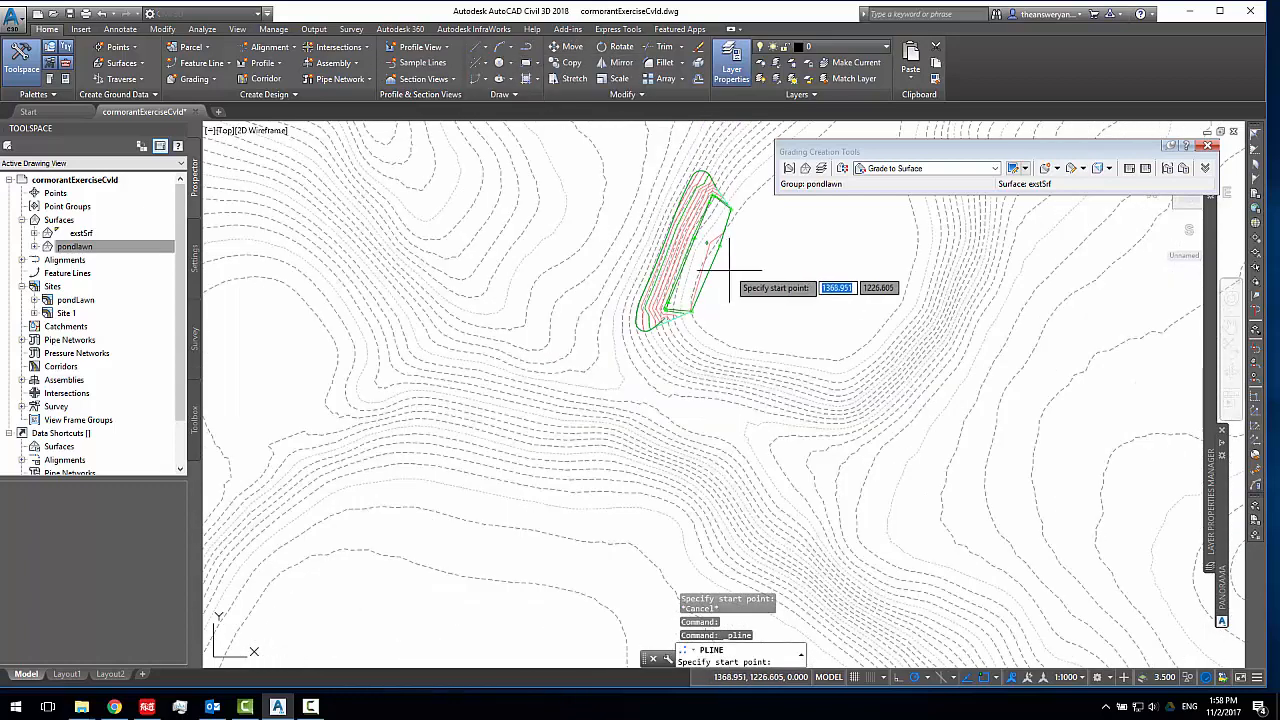
{"action": "scroll", "coordinate": [601, 296], "scroll_direction": "up", "scroll_amount": 4}
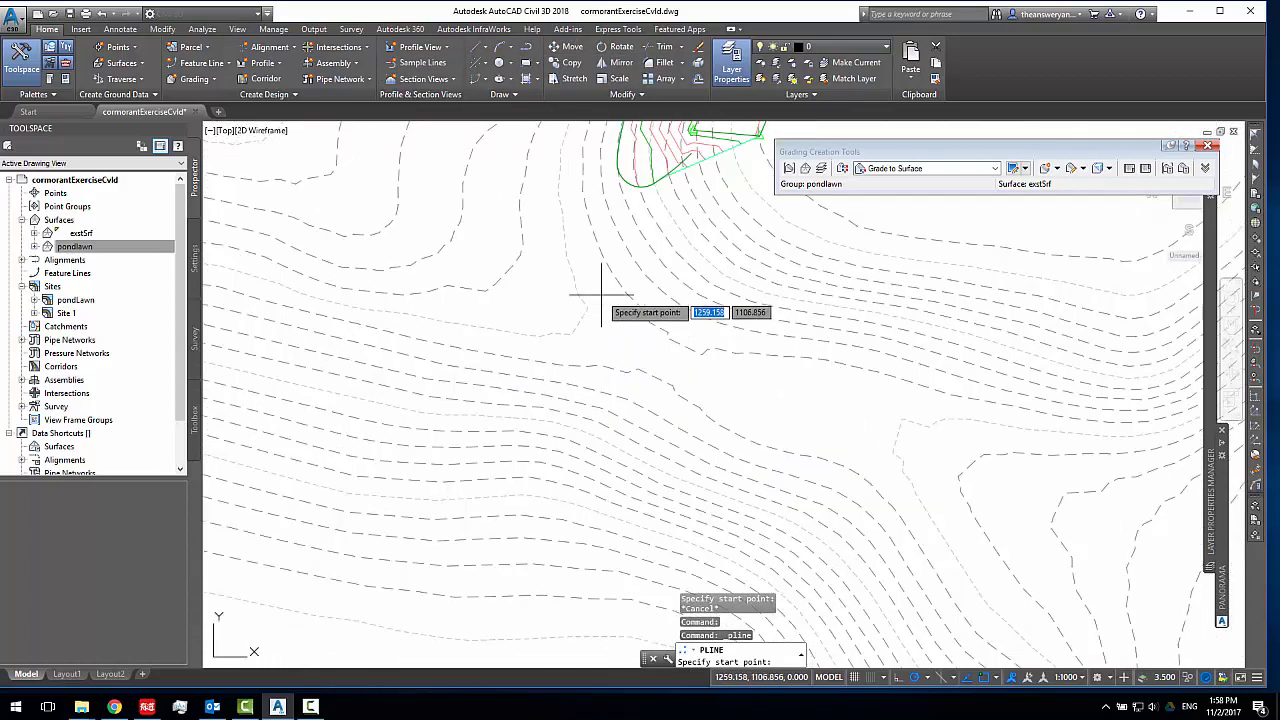
{"action": "left_click", "coordinate": [625, 435]}
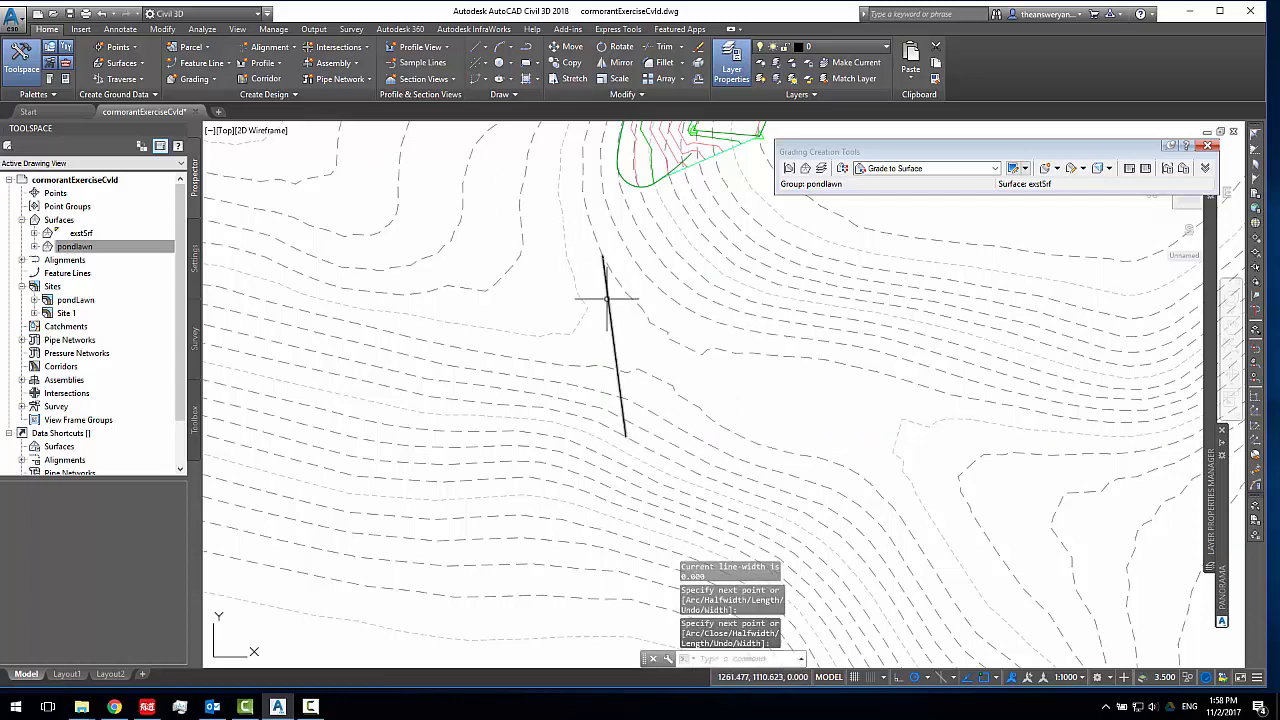
{"action": "key", "text": "Return"}
Convert the polyline into a feature line on the pondLawn site, with elevations from the pondlawn surface and intermediate grade break points inserted
{"action": "left_click", "coordinate": [228, 63]}
{"action": "left_click", "coordinate": [249, 115]}
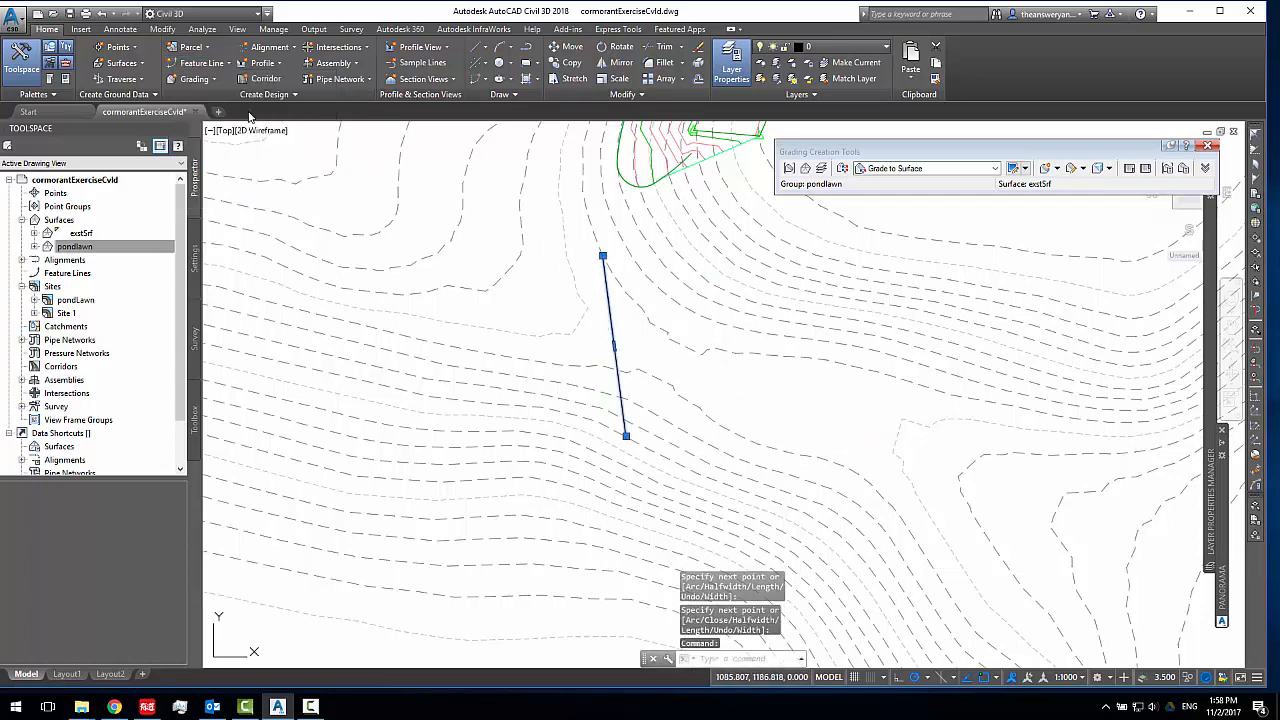
{"action": "left_click", "coordinate": [928, 461]}
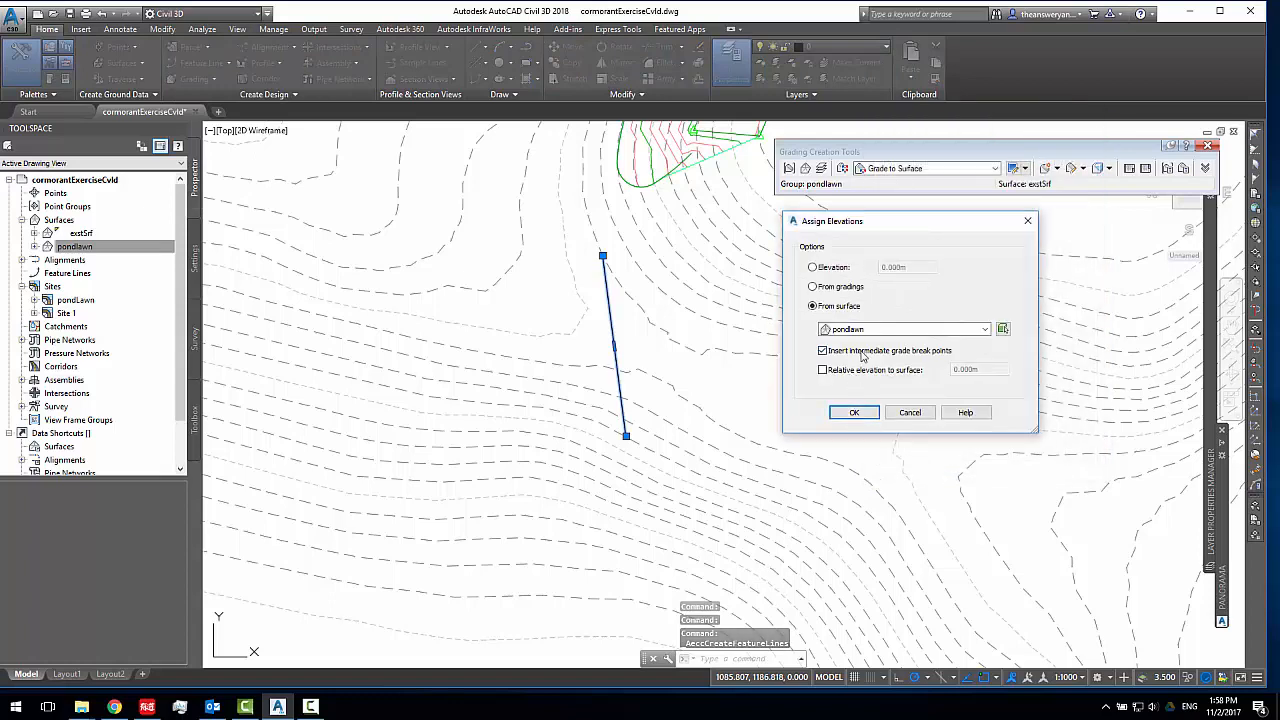
{"action": "left_click", "coordinate": [854, 412]}
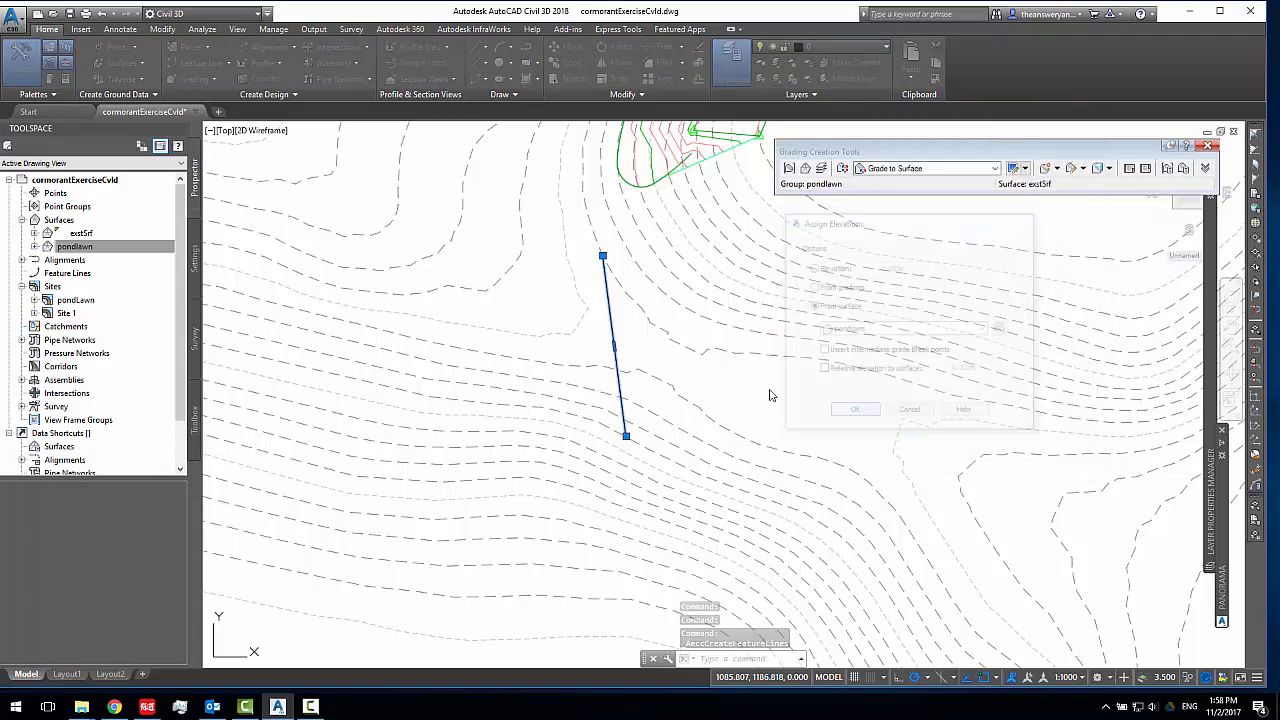
Draw a second single-segment polyline east of the new feature line, sloping southeast across the contours
{"action": "left_click", "coordinate": [606, 279]}
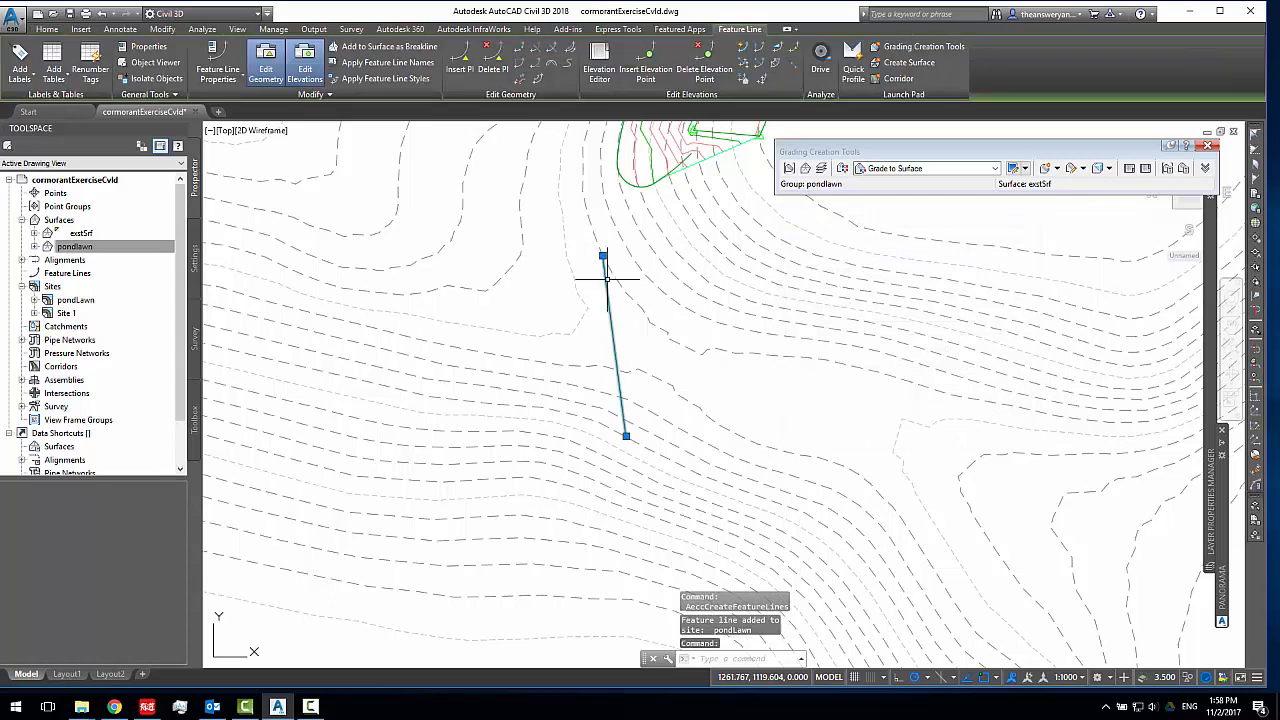
{"action": "left_click", "coordinate": [47, 29]}
{"action": "left_click", "coordinate": [476, 62]}
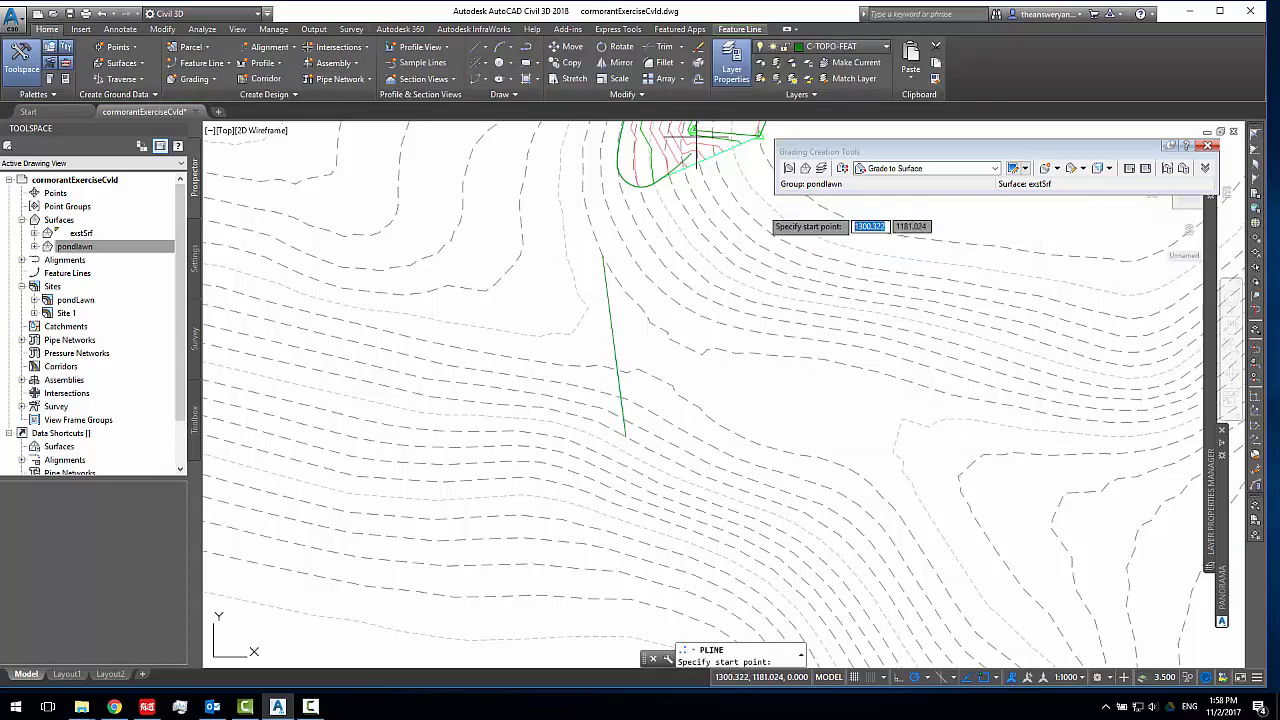
{"action": "left_click", "coordinate": [703, 235]}
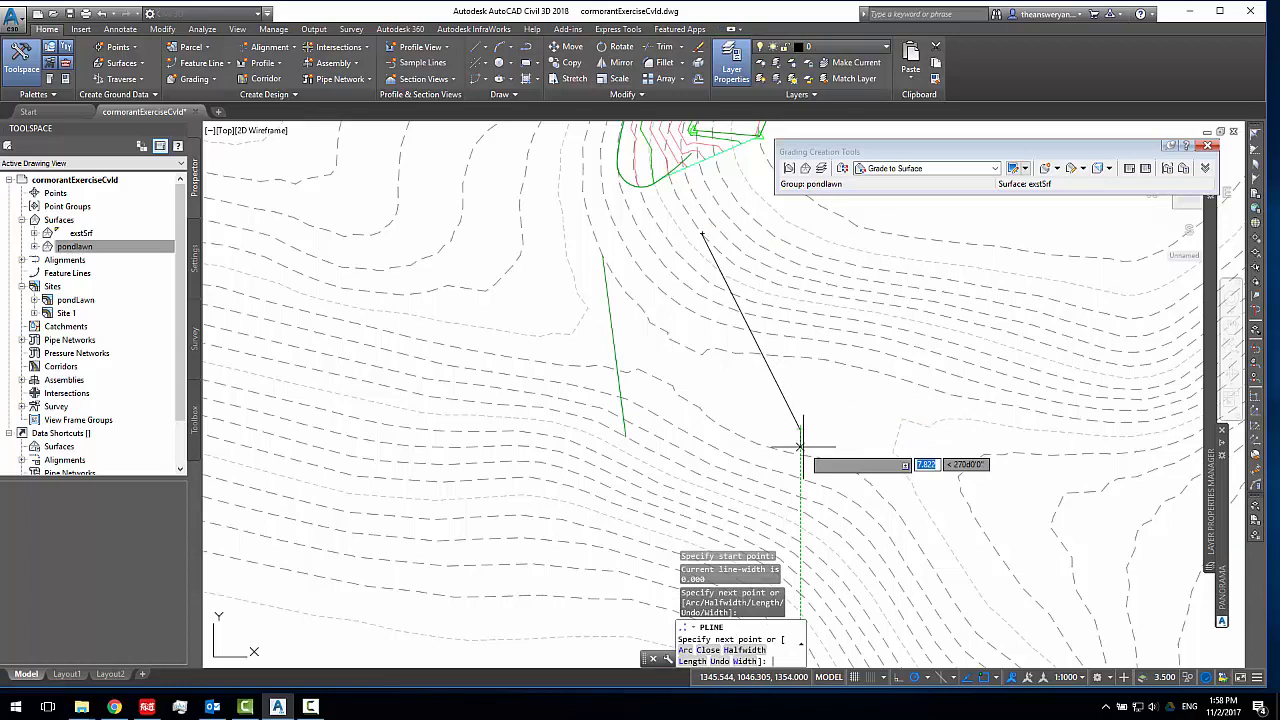
{"action": "left_click", "coordinate": [800, 428]}
{"action": "key", "text": "Return"}
Convert the second polyline into a feature line on the pondLawn site on layer C-TOPO-FEAT, erasing the original and assigning elevations
{"action": "left_click", "coordinate": [769, 364]}
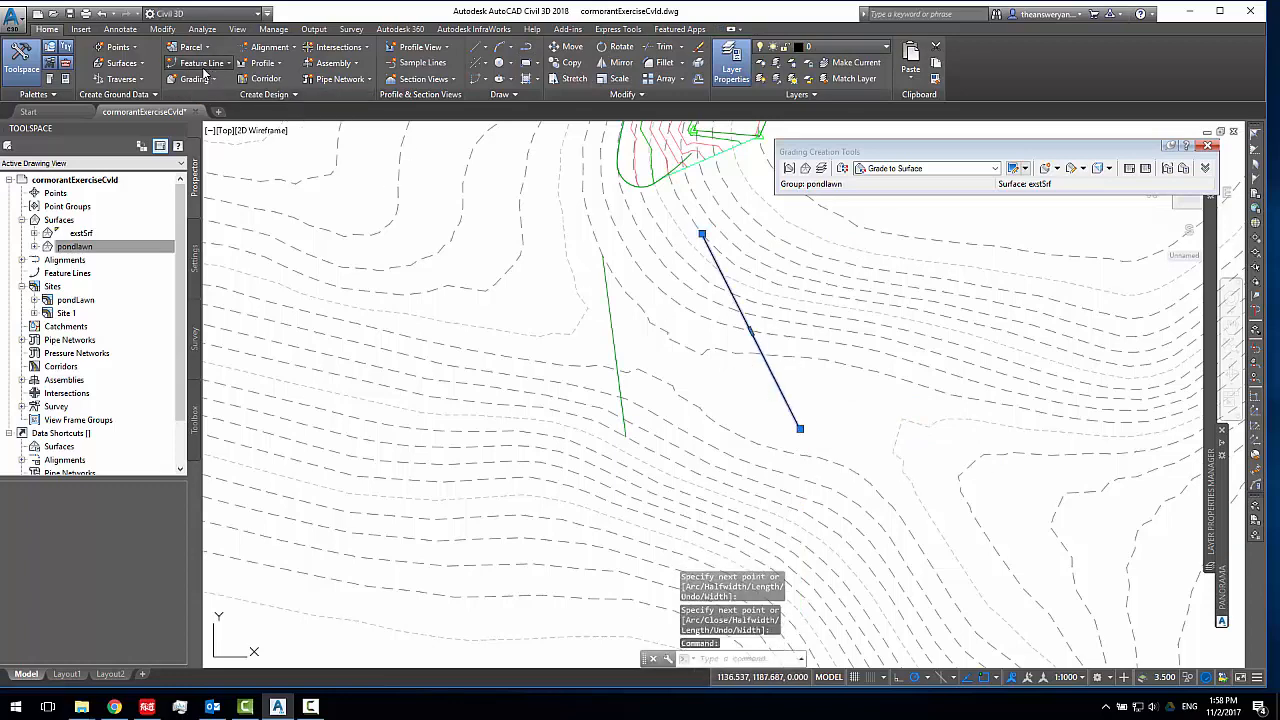
{"action": "left_click", "coordinate": [205, 64]}
{"action": "left_click", "coordinate": [252, 116]}
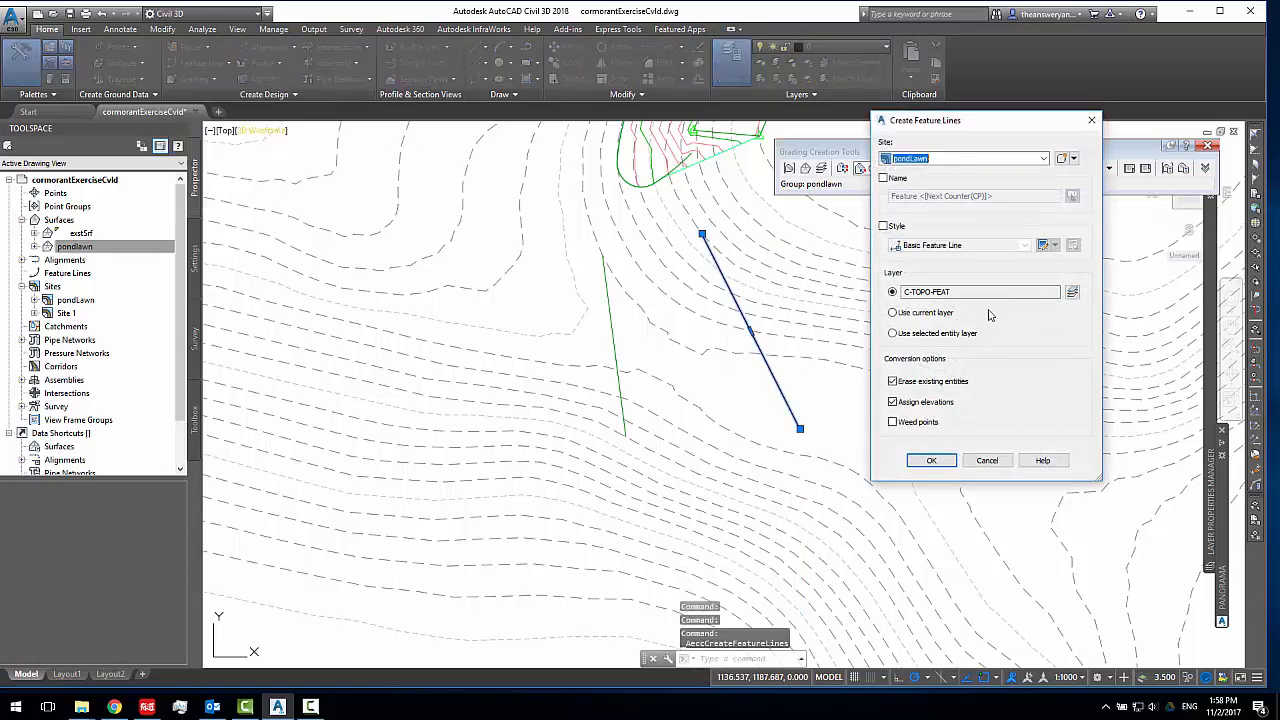
{"action": "left_click", "coordinate": [931, 460]}
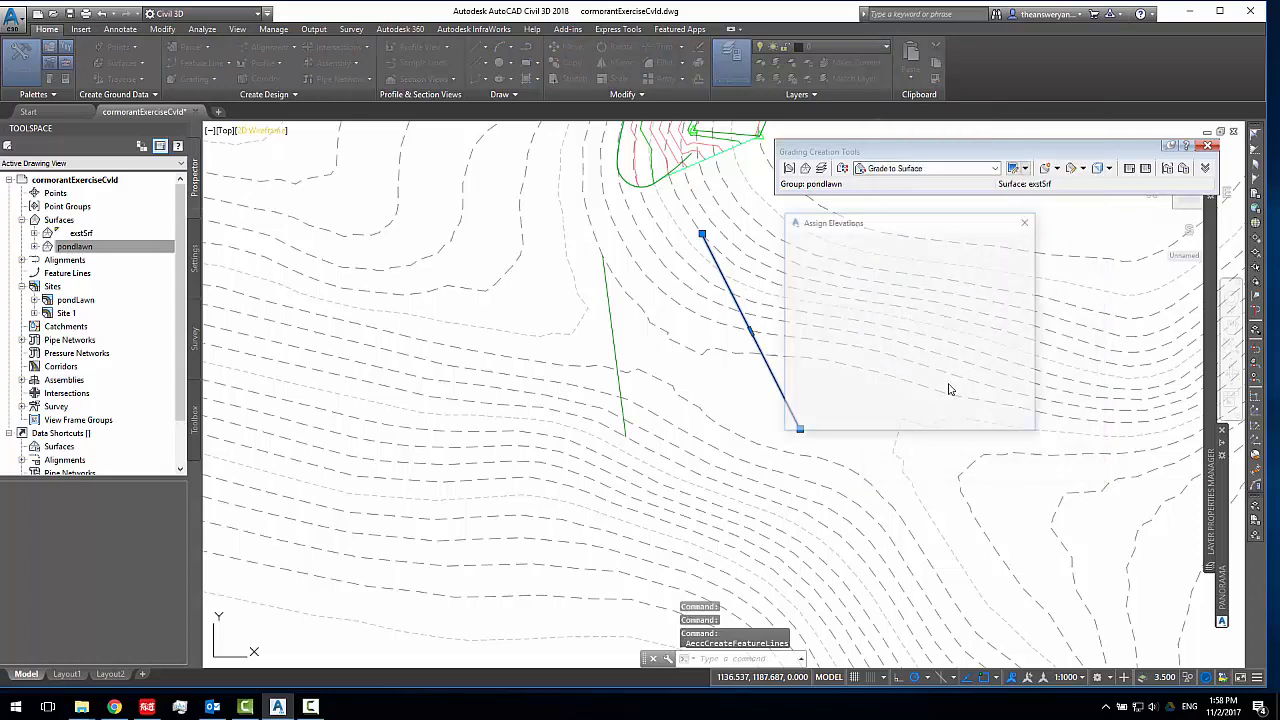
{"action": "left_click", "coordinate": [855, 412]}
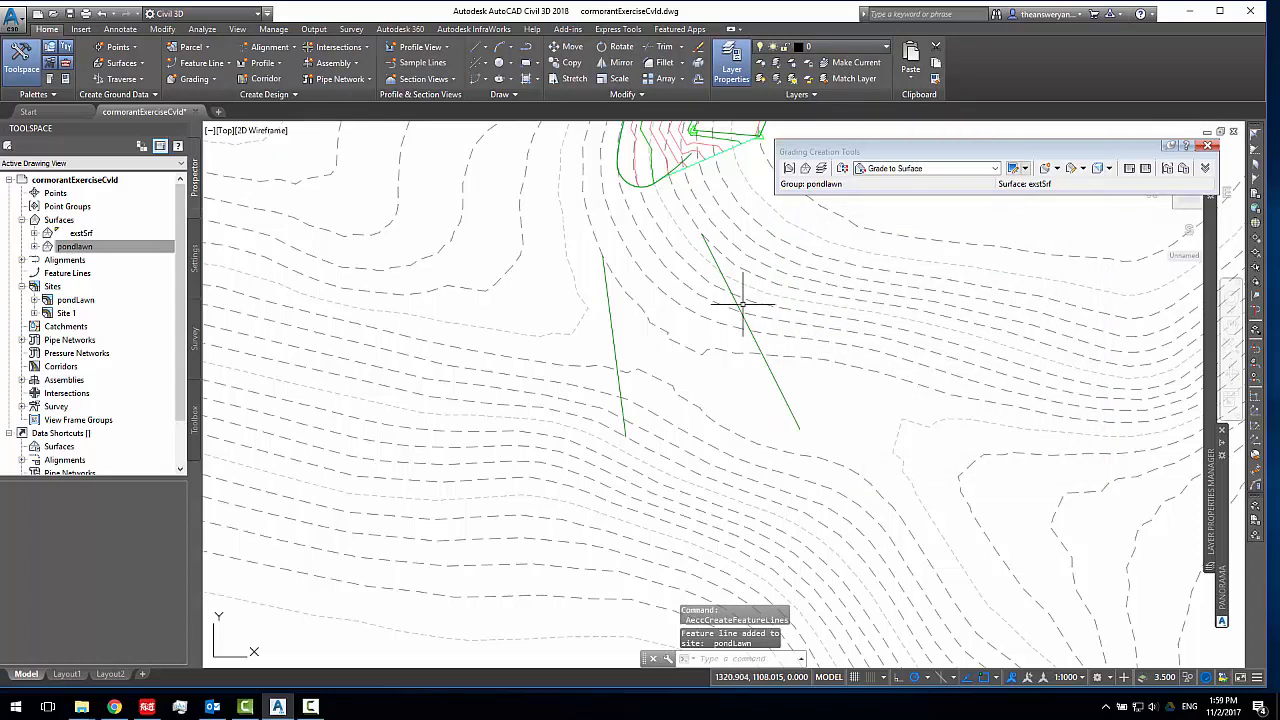
Add the two feature lines south of the pond lawn to the pondlawn surface as standard breaklines
{"action": "left_click", "coordinate": [608, 294]}
{"action": "right_click", "coordinate": [675, 291]}
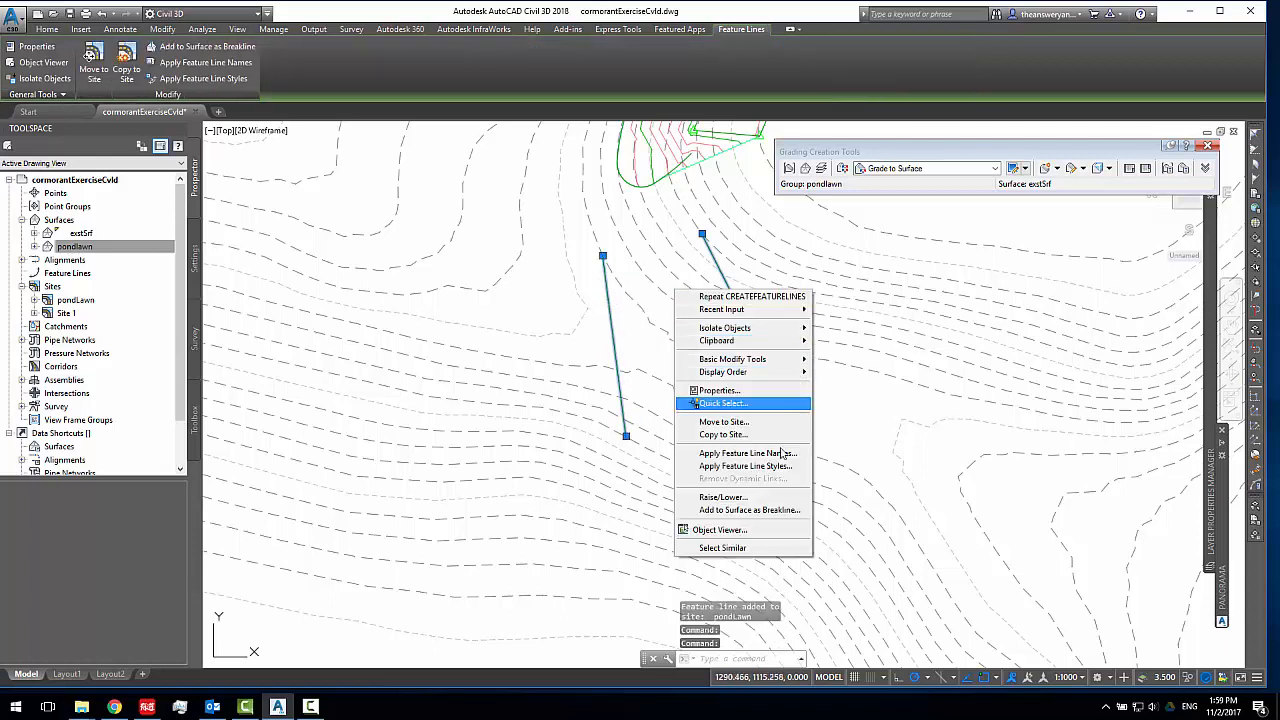
{"action": "left_click", "coordinate": [760, 510]}
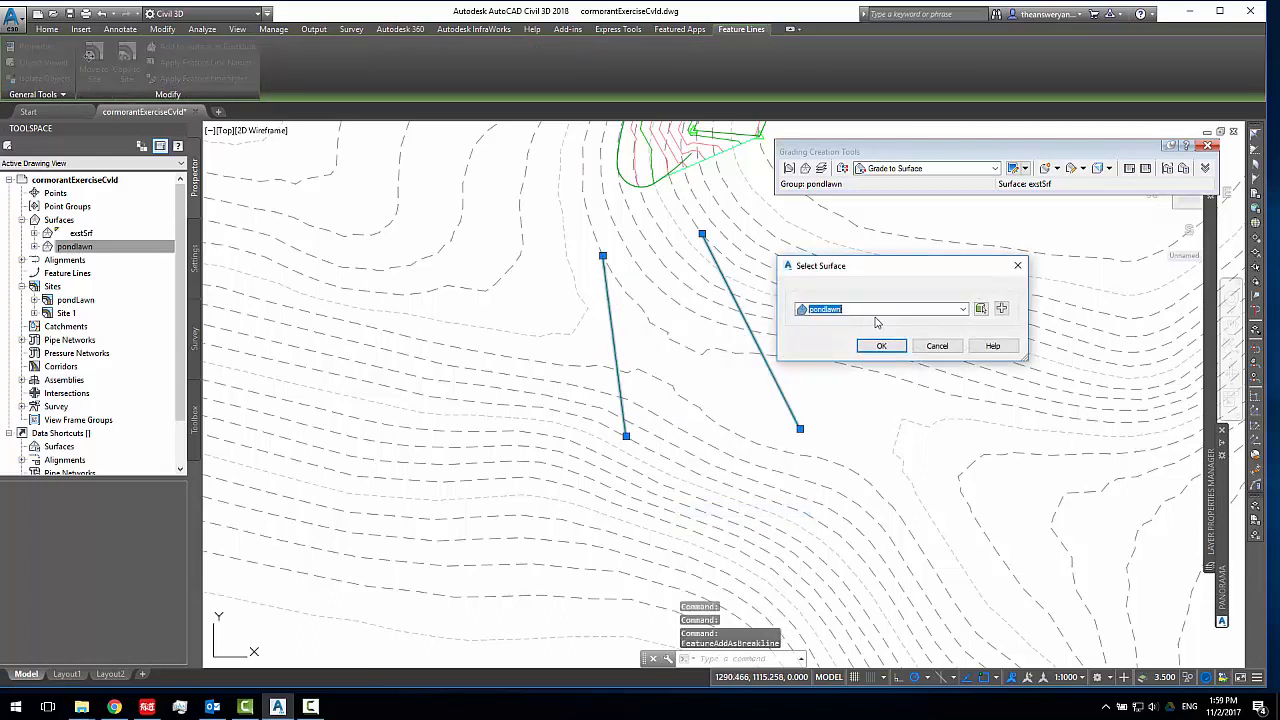
{"action": "left_click", "coordinate": [881, 346]}
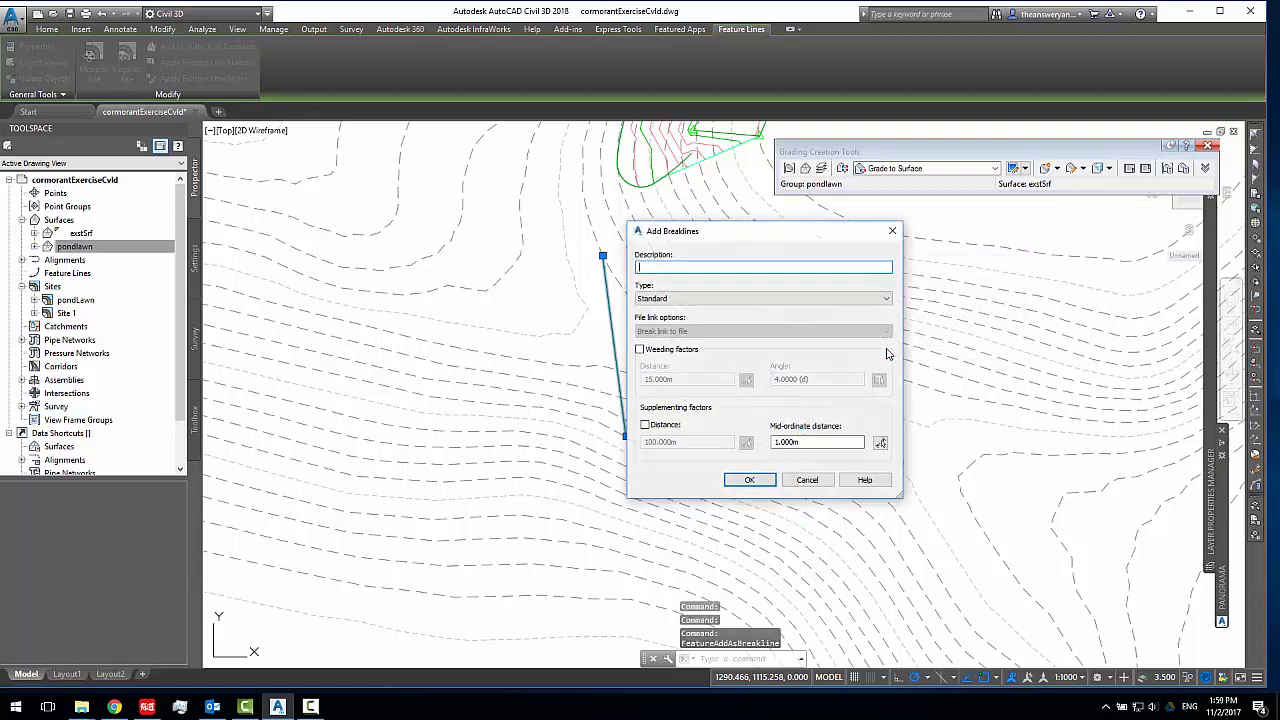
{"action": "left_click", "coordinate": [749, 479]}
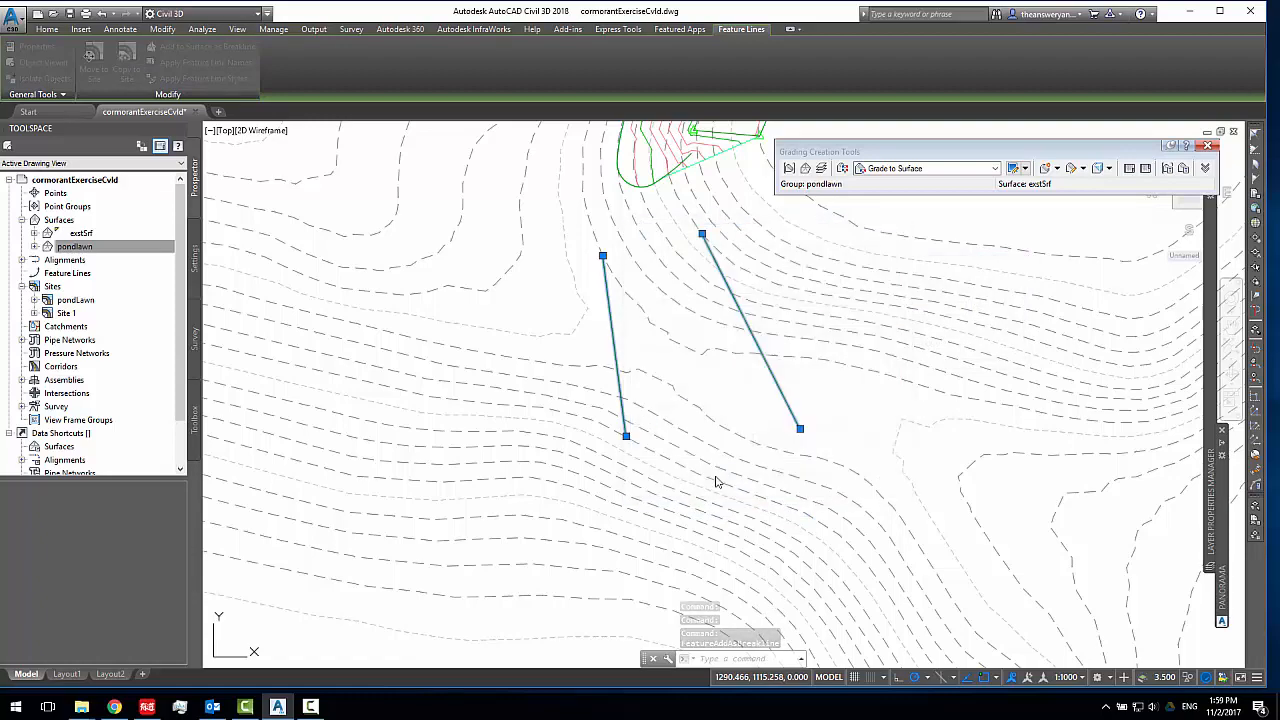
{"action": "scroll", "coordinate": [790, 333], "scroll_direction": "up", "scroll_amount": 2}
{"action": "middle_click_drag", "start_coordinate": [799, 244], "coordinate": [729, 271]}
{"action": "middle_click_drag", "start_coordinate": [746, 314], "coordinate": [643, 314]}
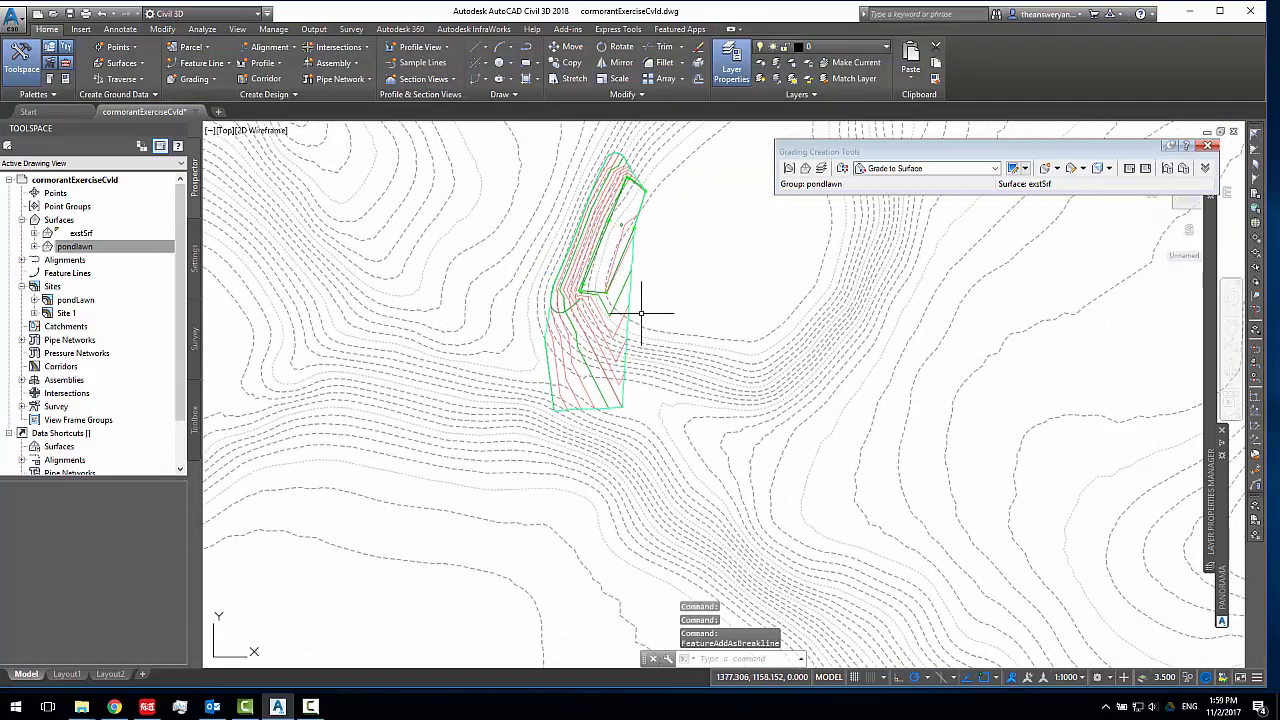
{"action": "scroll", "coordinate": [595, 318], "scroll_direction": "up", "scroll_amount": 4}
{"action": "scroll", "coordinate": [598, 325], "scroll_direction": "down", "scroll_amount": 4}
{"action": "scroll", "coordinate": [627, 340], "scroll_direction": "up", "scroll_amount": 2}
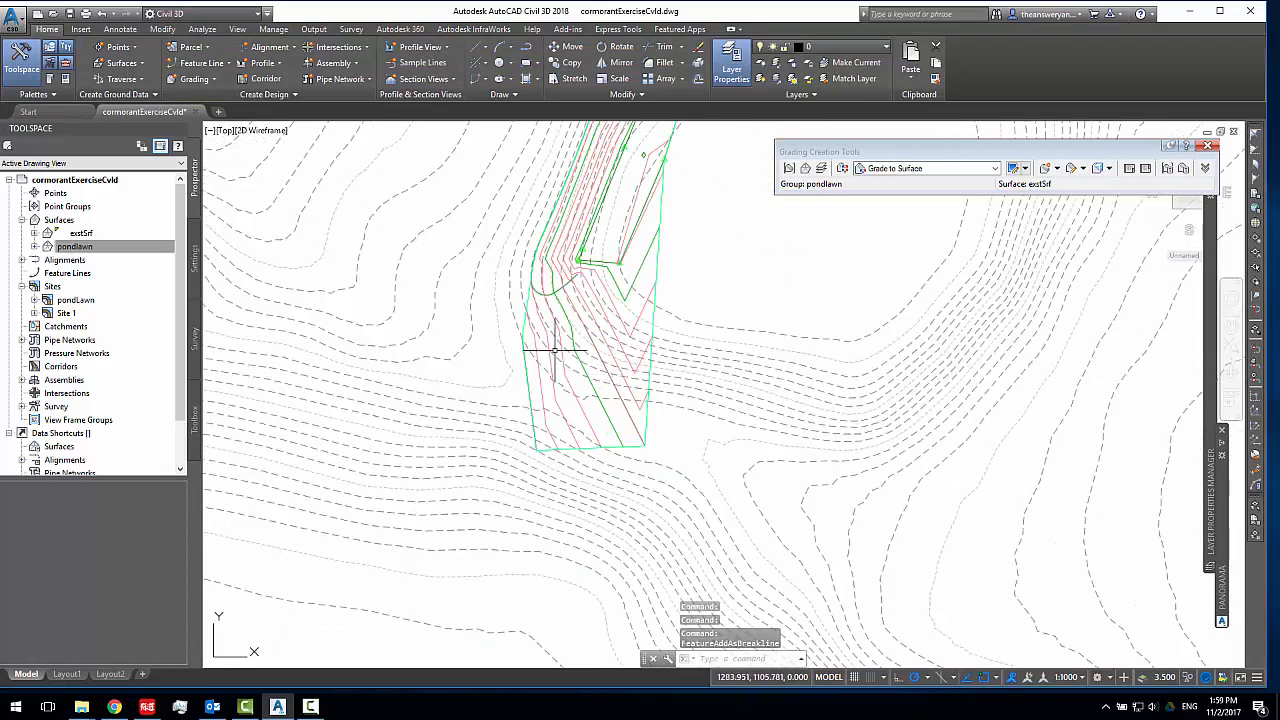
Delete the two feature lines south of the pond lawn that were added to the surface as breaklines
{"action": "left_click", "coordinate": [523, 374]}
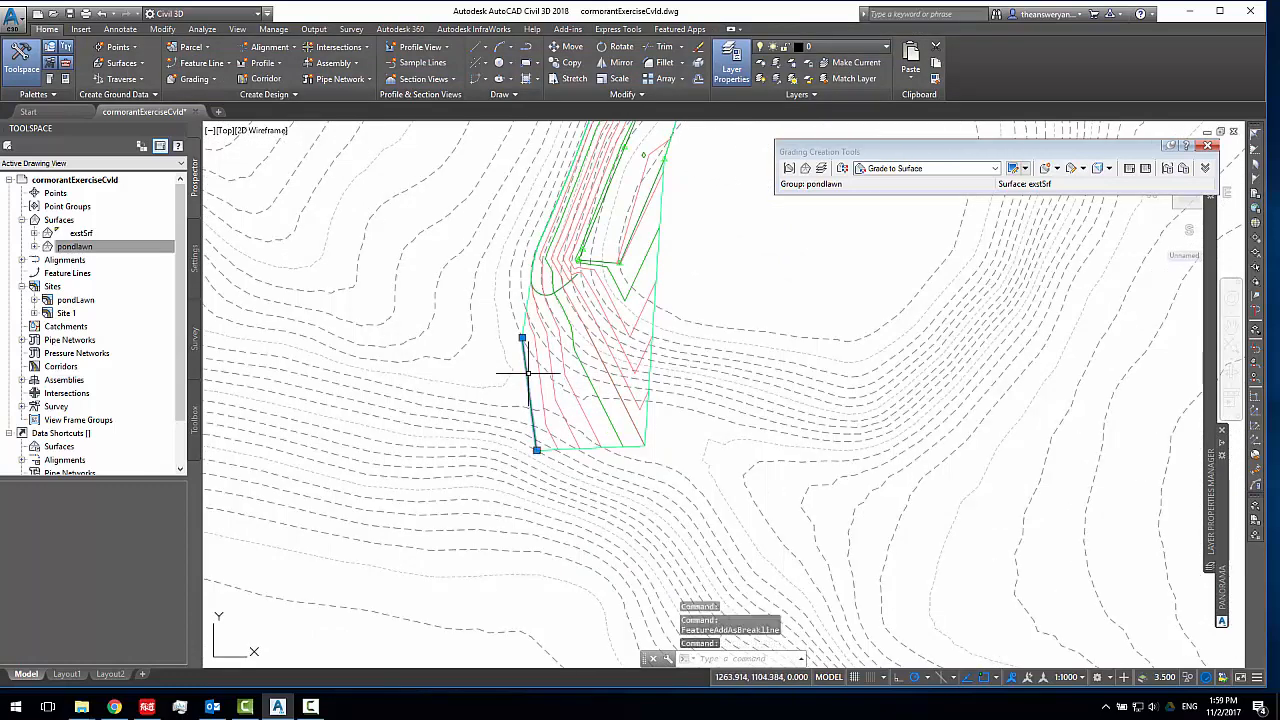
{"action": "key", "text": "Escape"}
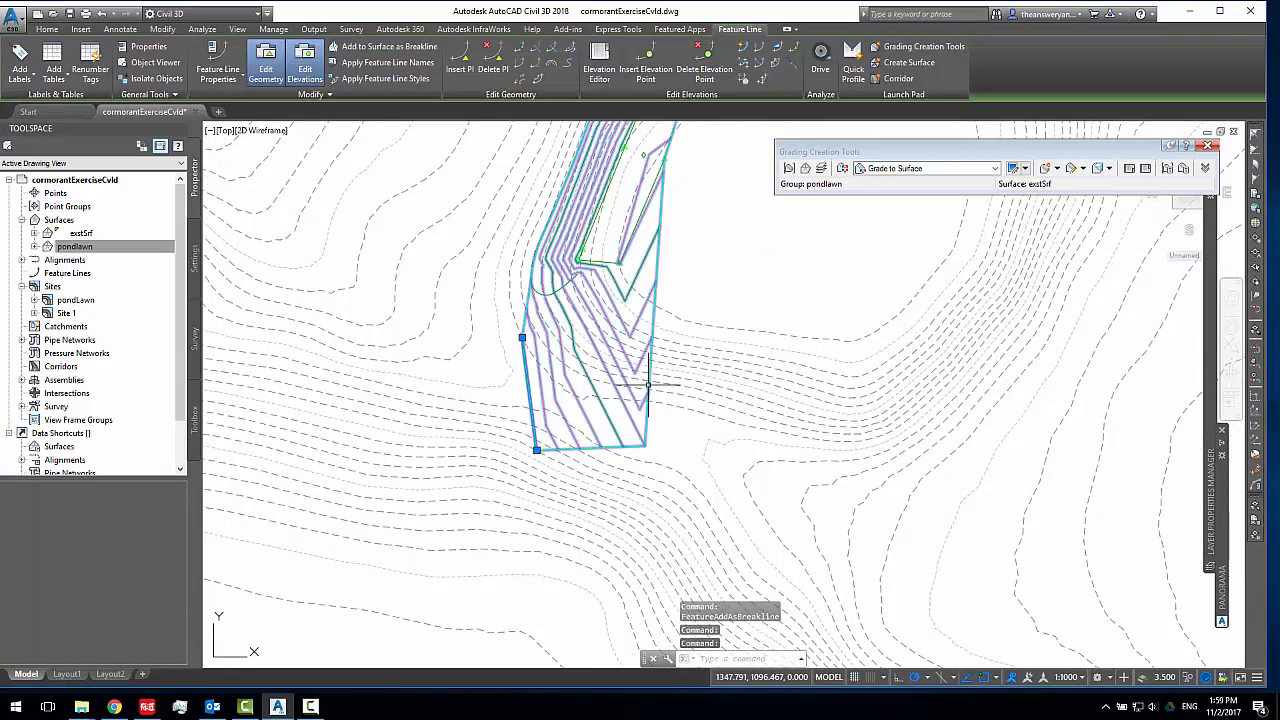
{"action": "left_click", "coordinate": [621, 389]}
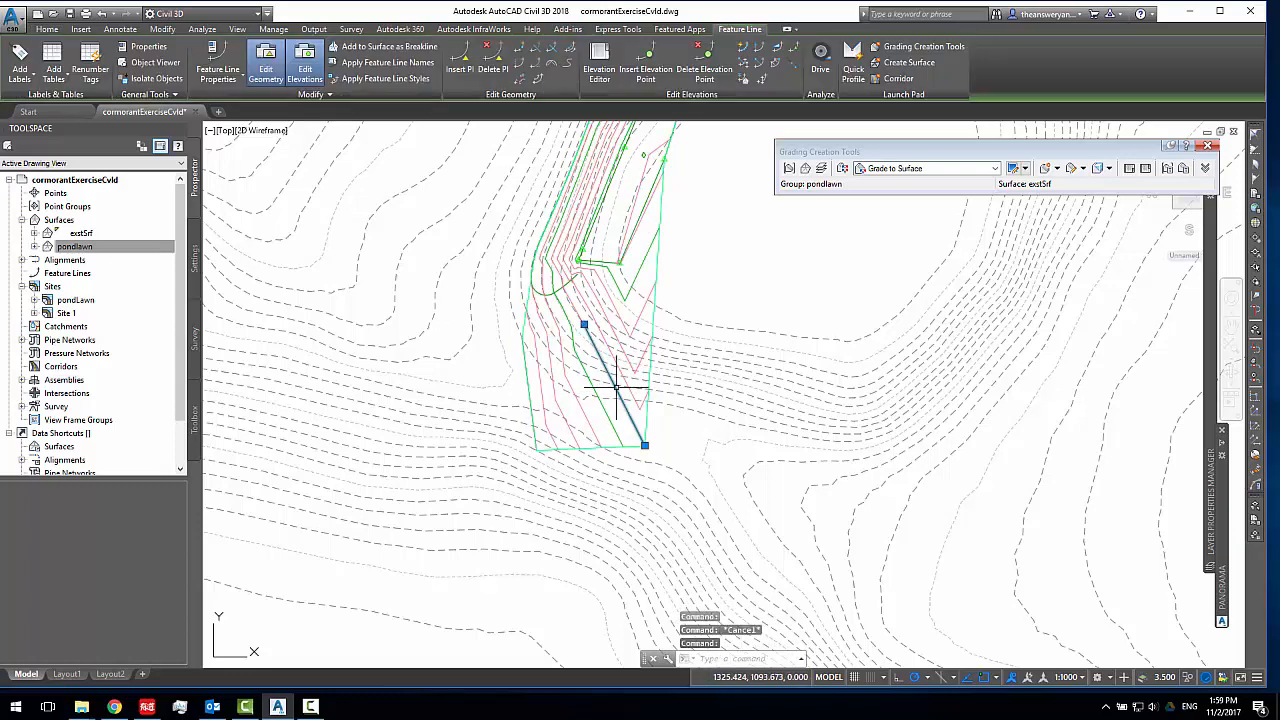
{"action": "middle_click_drag", "start_coordinate": [617, 387], "coordinate": [612, 457]}
{"action": "scroll", "coordinate": [573, 432], "scroll_direction": "up", "scroll_amount": 2}
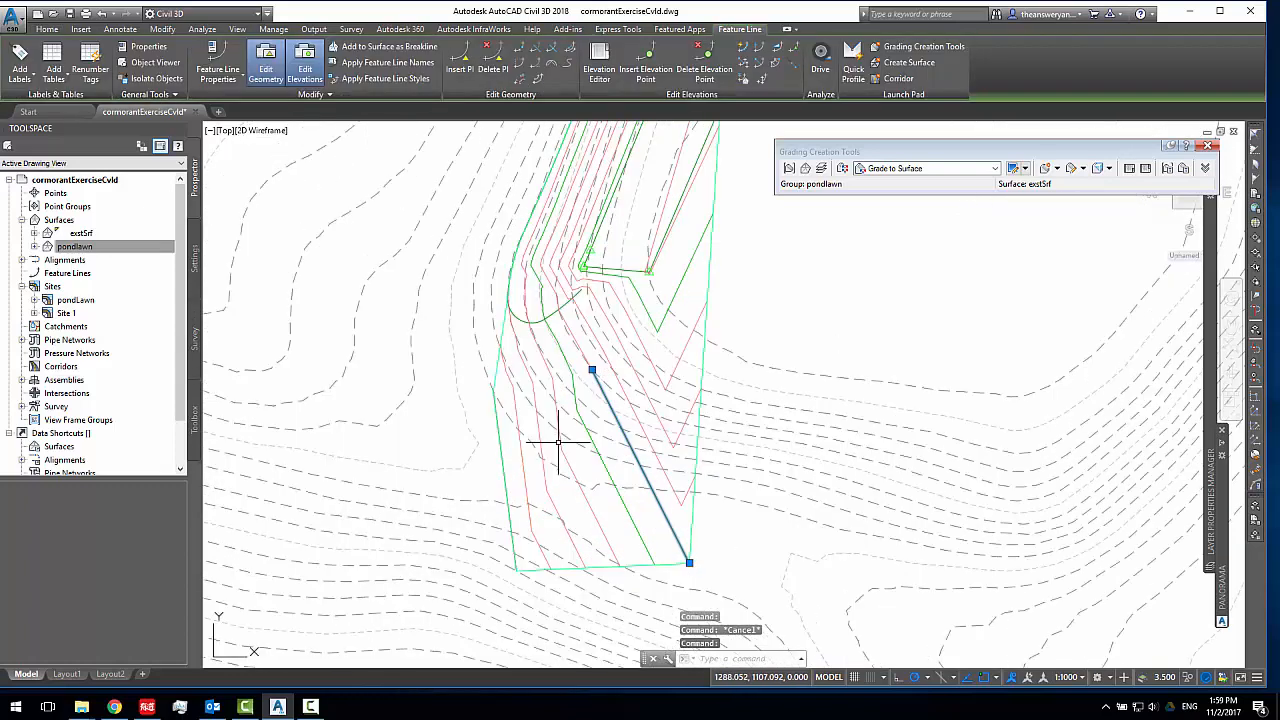
{"action": "key", "text": "Delete"}
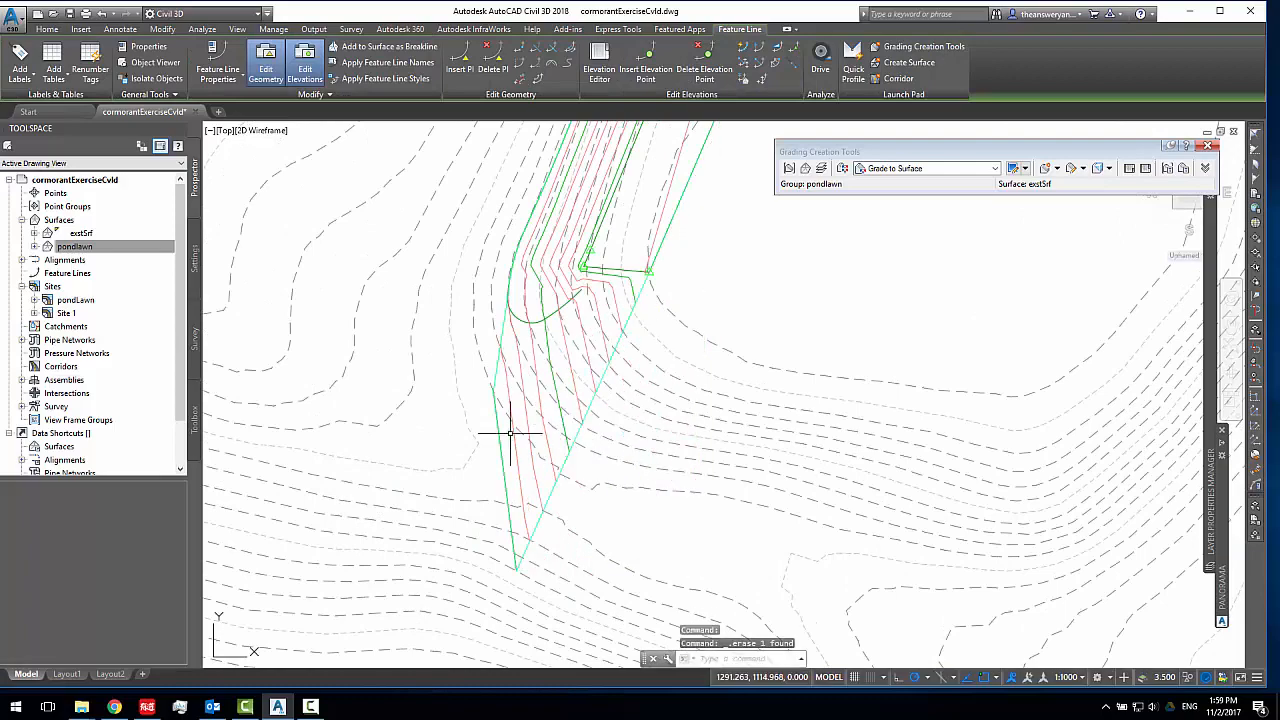
{"action": "mouse_move", "coordinate": [708, 134]}
{"action": "middle_mouse_down"}
{"action": "mouse_move", "coordinate": [694, 334]}
{"action": "mouse_move", "coordinate": [660, 388]}
{"action": "mouse_move", "coordinate": [651, 254]}
{"action": "mouse_move", "coordinate": [637, 323]}
{"action": "mouse_move", "coordinate": [603, 323]}
{"action": "mouse_move", "coordinate": [659, 305]}
{"action": "mouse_move", "coordinate": [606, 236]}
{"action": "middle_mouse_up"}
{"action": "scroll", "coordinate": [660, 345], "scroll_direction": "up", "scroll_amount": 2}
{"action": "scroll", "coordinate": [663, 298], "scroll_direction": "down", "scroll_amount": 2}
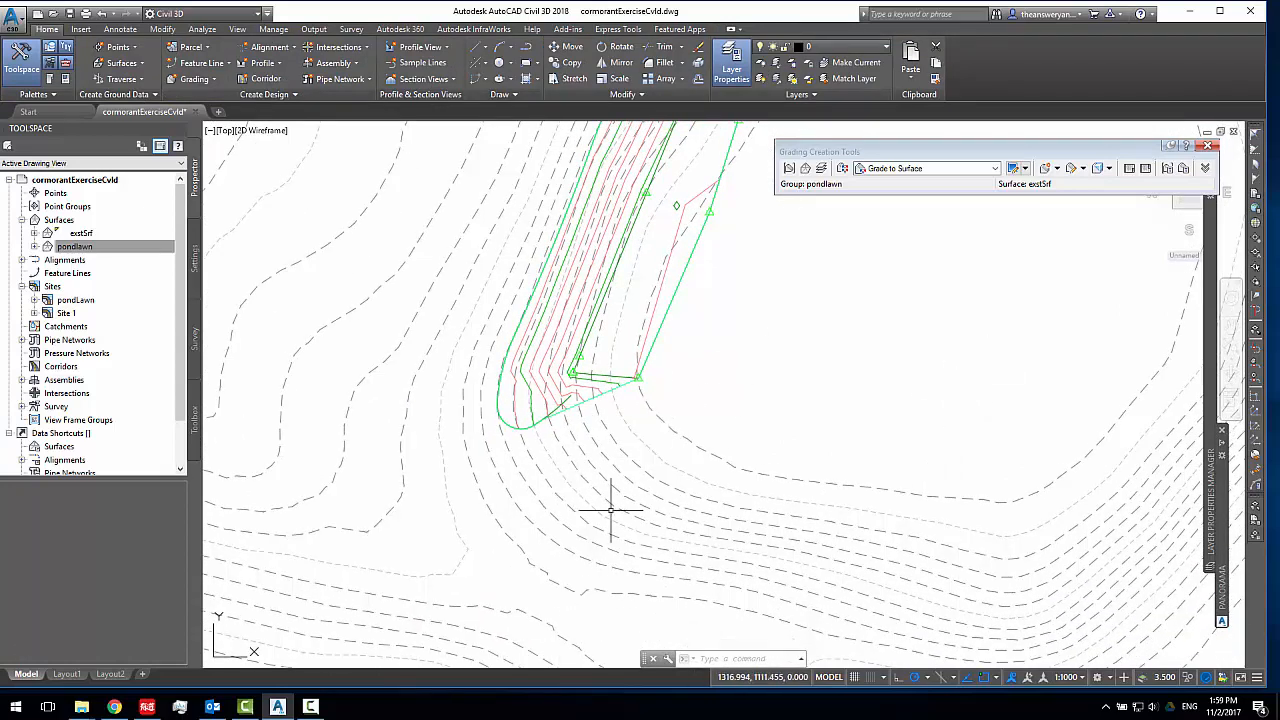
Examine the outline of the pondlawn surface at its north and south ends against the surrounding existing contours
{"action": "scroll", "coordinate": [613, 411], "scroll_direction": "down", "scroll_amount": 3}
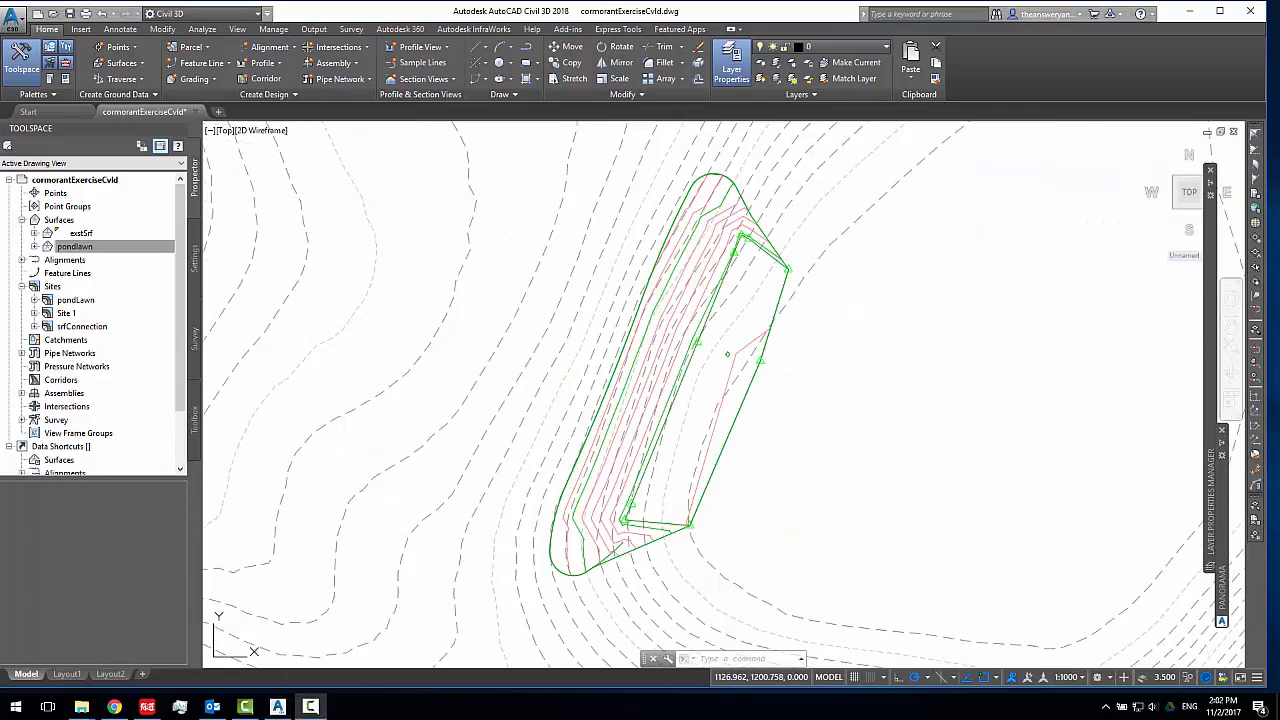
{"action": "middle_click_drag", "start_coordinate": [851, 382], "coordinate": [826, 429]}
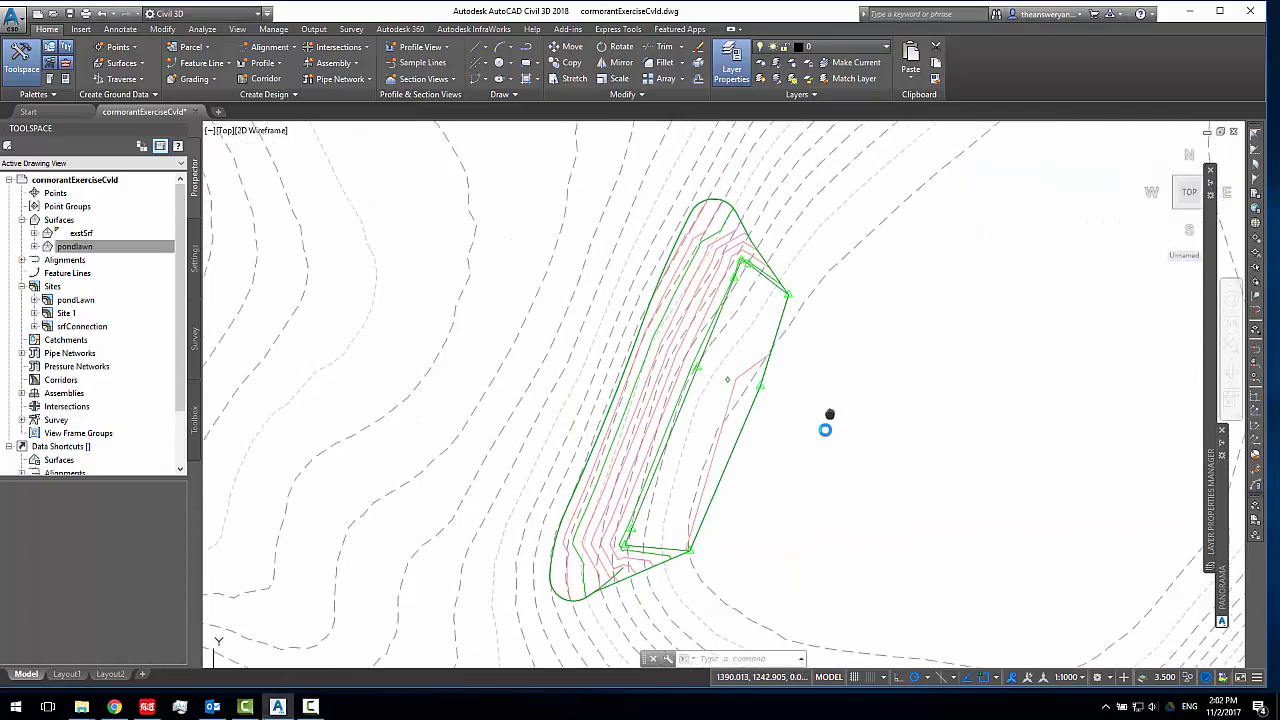
{"action": "scroll", "coordinate": [763, 277], "scroll_direction": "up", "scroll_amount": 6}
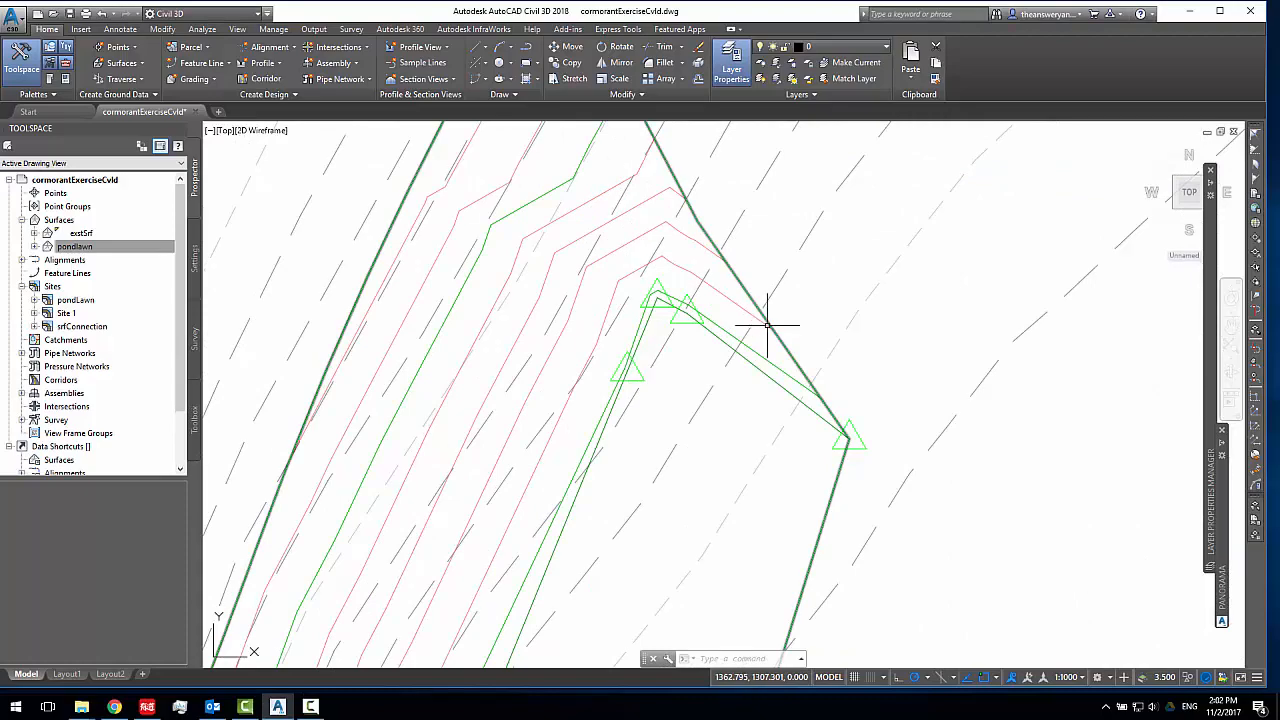
{"action": "left_click", "coordinate": [766, 321]}
{"action": "scroll", "coordinate": [810, 402], "scroll_direction": "down", "scroll_amount": 5}
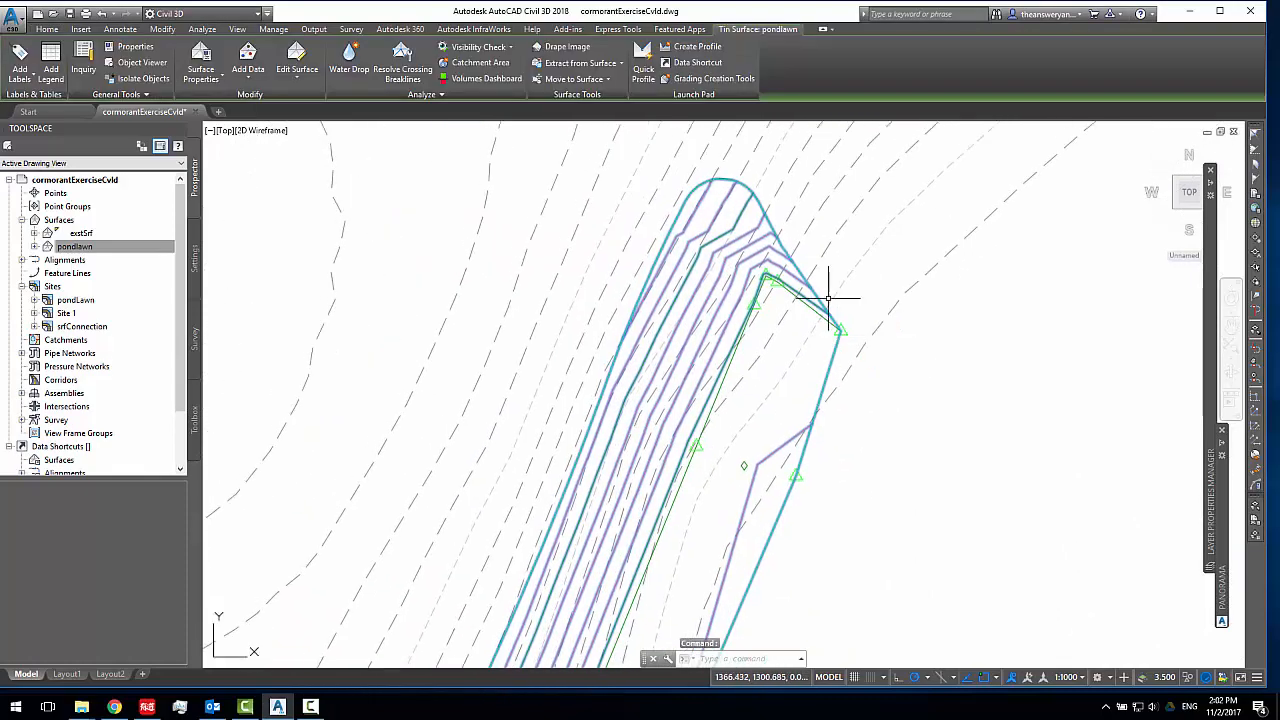
{"action": "scroll", "coordinate": [829, 286], "scroll_direction": "down", "scroll_amount": 4}
{"action": "scroll", "coordinate": [750, 440], "scroll_direction": "up", "scroll_amount": 3}
{"action": "scroll", "coordinate": [757, 463], "scroll_direction": "up", "scroll_amount": 2}
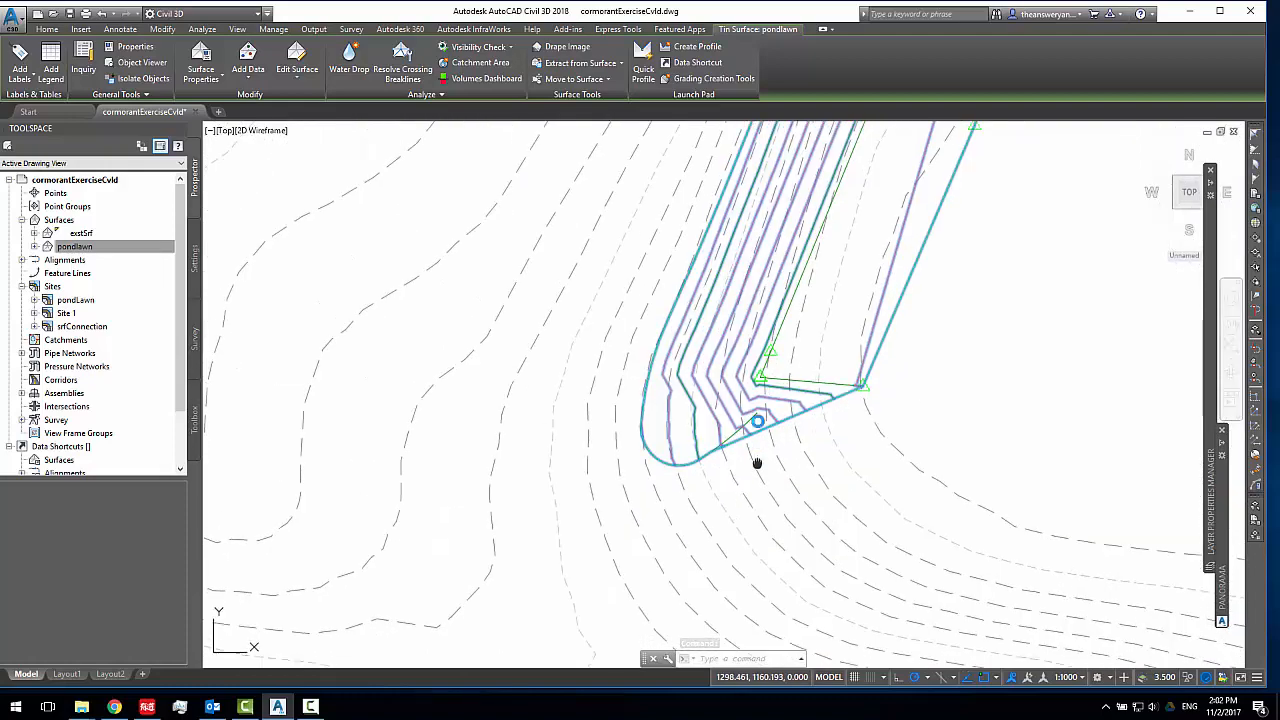
{"action": "middle_click_drag", "start_coordinate": [757, 463], "coordinate": [757, 421]}
{"action": "scroll", "coordinate": [882, 425], "scroll_direction": "down", "scroll_amount": 4}
{"action": "mouse_move", "coordinate": [876, 428]}
{"action": "middle_mouse_down"}
{"action": "mouse_move", "coordinate": [809, 434]}
{"action": "mouse_move", "coordinate": [777, 456]}
{"action": "mouse_move", "coordinate": [803, 414]}
{"action": "middle_mouse_up"}
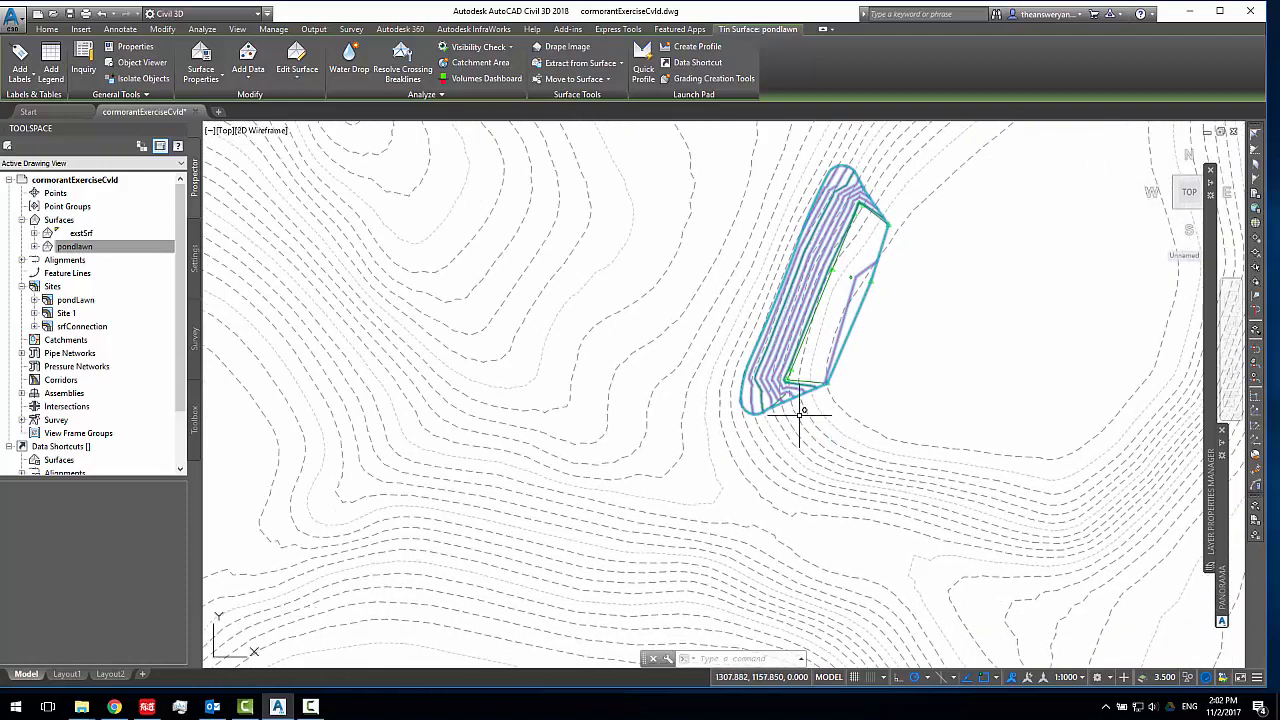
{"action": "scroll", "coordinate": [775, 430], "scroll_direction": "up", "scroll_amount": 5}
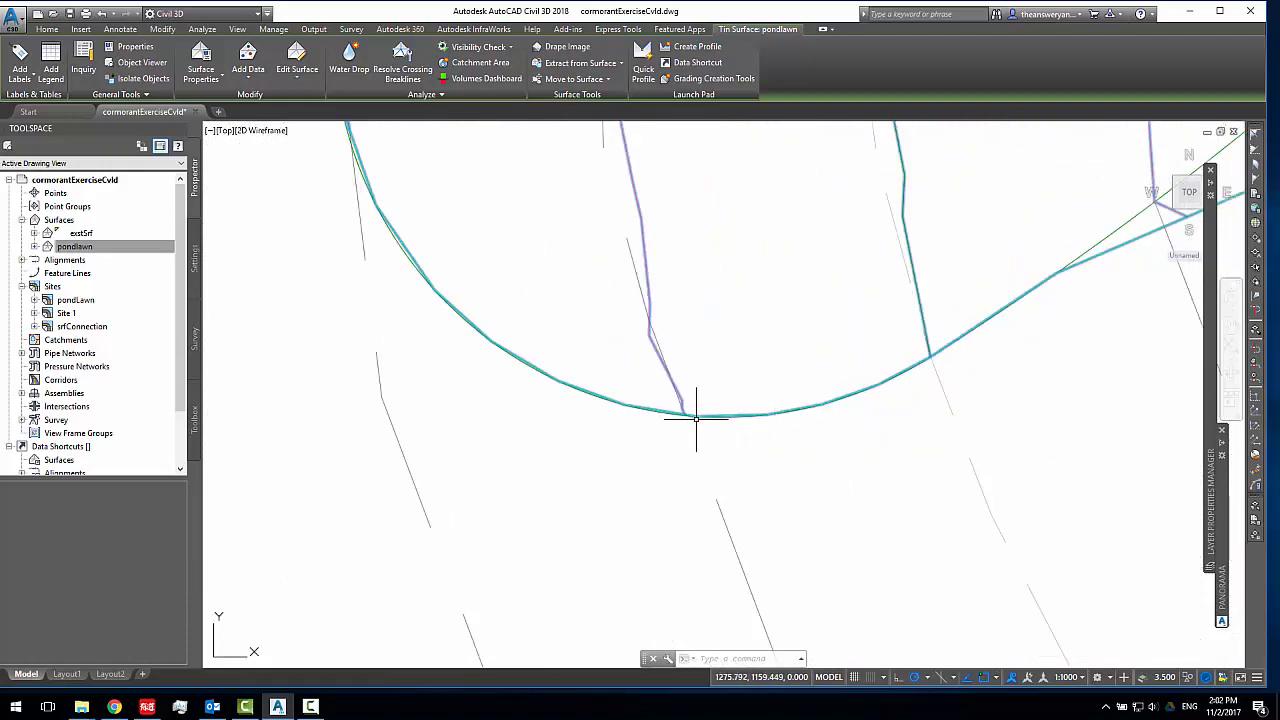
Inspect the feature line that follows the pondlawn surface border, checking its points around the rounded ends and along the east side
{"action": "left_click", "coordinate": [690, 415]}
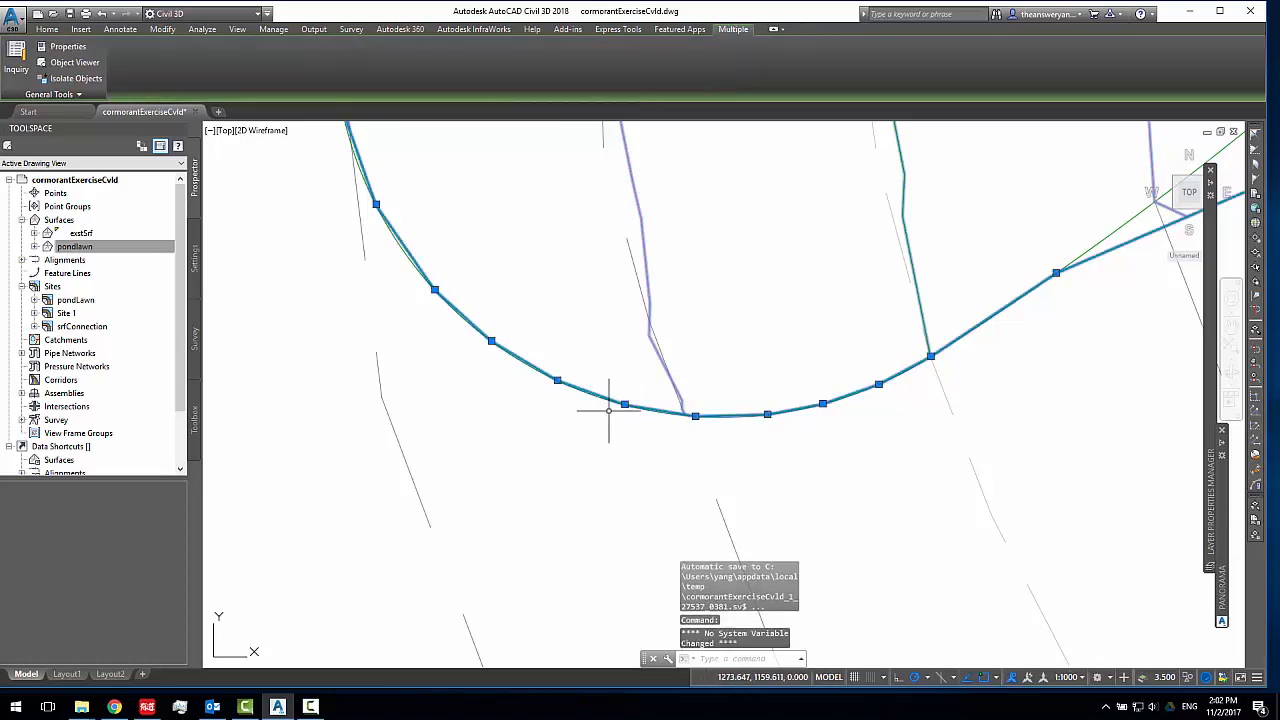
{"action": "scroll", "coordinate": [548, 380], "scroll_direction": "down", "scroll_amount": 8}
{"action": "mouse_move", "coordinate": [549, 294]}
{"action": "middle_mouse_down"}
{"action": "mouse_move", "coordinate": [571, 297]}
{"action": "mouse_move", "coordinate": [603, 449]}
{"action": "middle_mouse_up"}
{"action": "mouse_move", "coordinate": [683, 228]}
{"action": "middle_mouse_down"}
{"action": "mouse_move", "coordinate": [614, 434]}
{"action": "mouse_move", "coordinate": [555, 557]}
{"action": "middle_mouse_up"}
{"action": "scroll", "coordinate": [704, 206], "scroll_direction": "up", "scroll_amount": 4}
{"action": "scroll", "coordinate": [830, 351], "scroll_direction": "down", "scroll_amount": 4}
{"action": "middle_click_drag", "start_coordinate": [878, 425], "coordinate": [734, 279]}
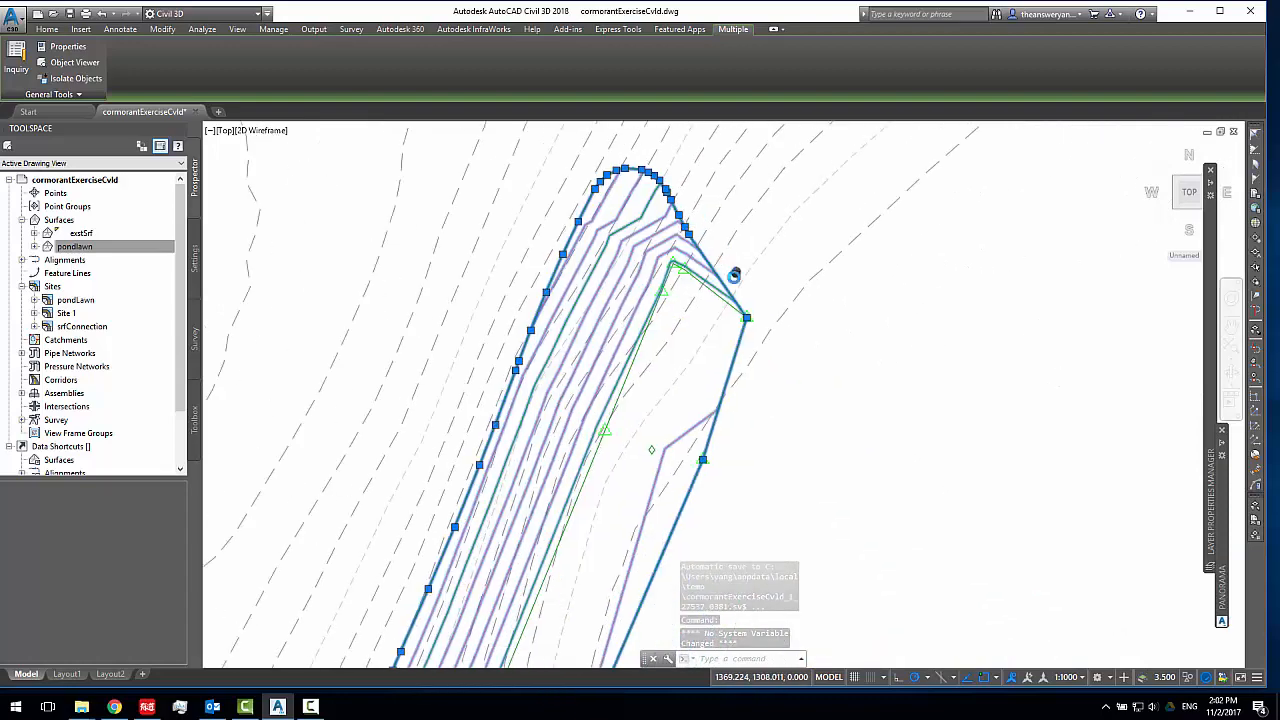
{"action": "scroll", "coordinate": [729, 285], "scroll_direction": "up", "scroll_amount": 4}
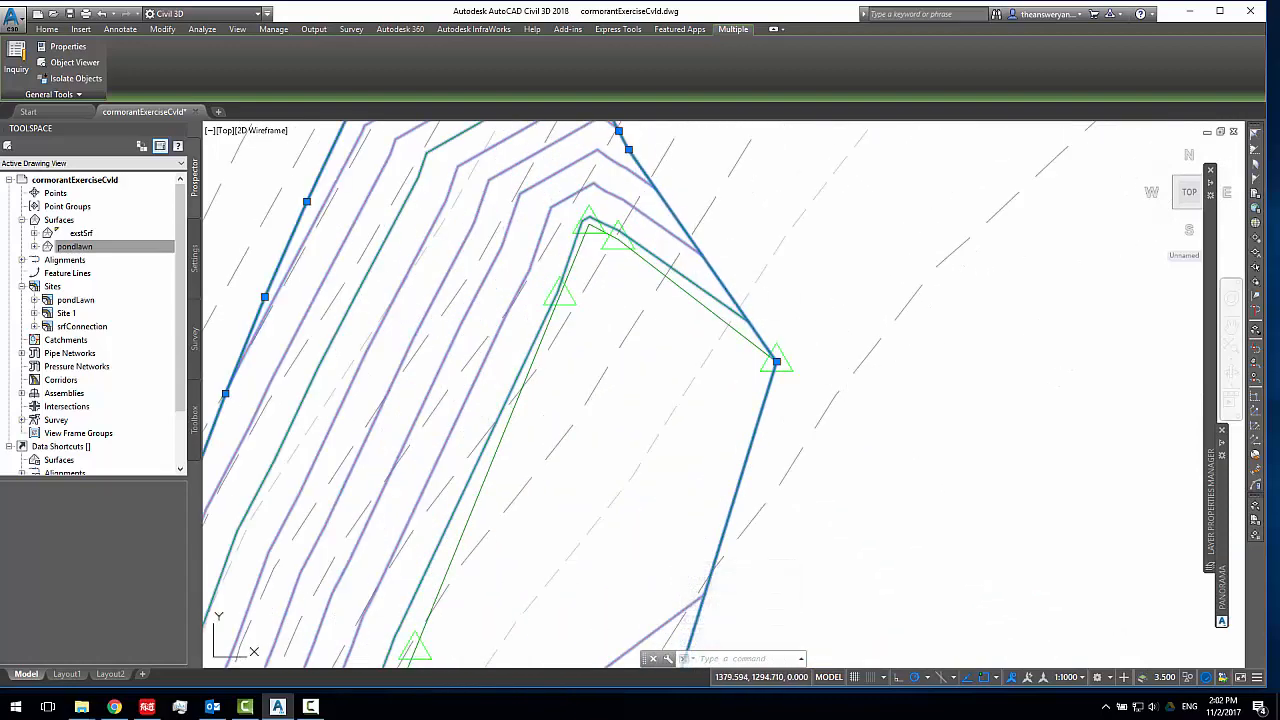
{"action": "key", "text": "Escape"}
{"action": "scroll", "coordinate": [854, 354], "scroll_direction": "down", "scroll_amount": 5}
{"action": "scroll", "coordinate": [737, 349], "scroll_direction": "up", "scroll_amount": 6}
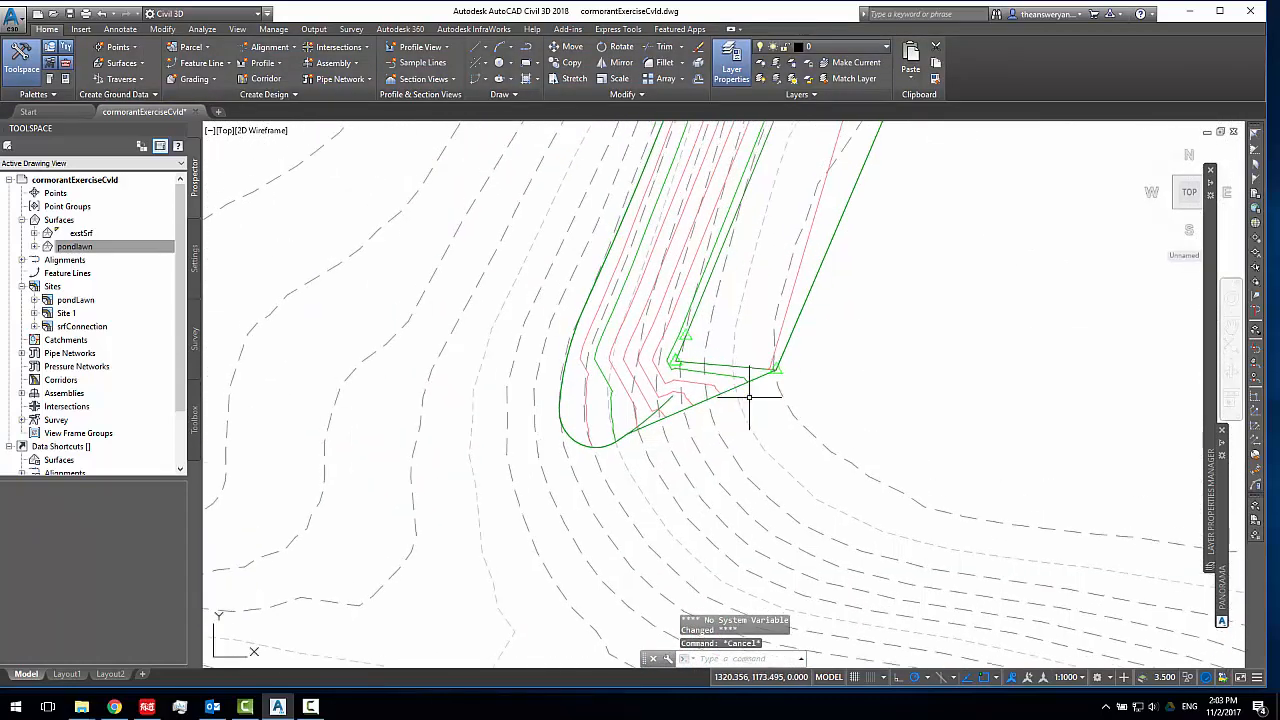
{"action": "scroll", "coordinate": [749, 397], "scroll_direction": "down", "scroll_amount": 3}
{"action": "scroll", "coordinate": [737, 423], "scroll_direction": "up", "scroll_amount": 1}
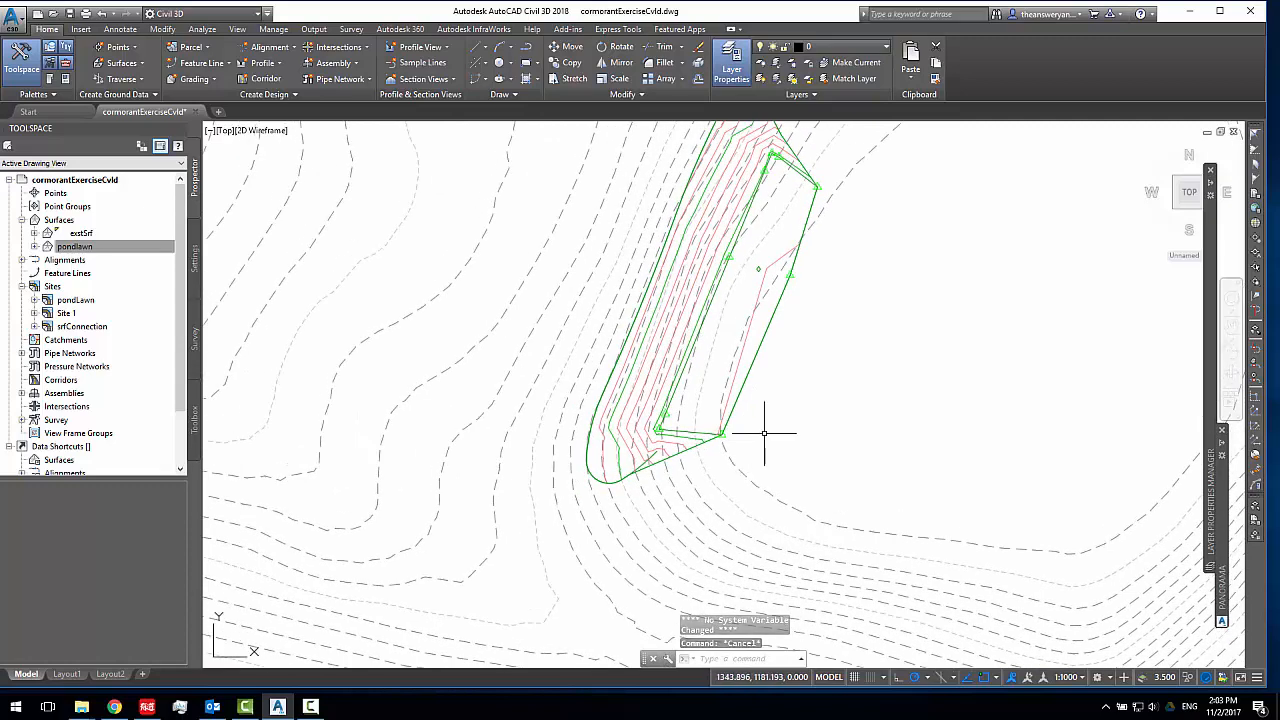
{"action": "mouse_move", "coordinate": [764, 433]}
{"action": "middle_mouse_down"}
{"action": "mouse_move", "coordinate": [774, 445]}
{"action": "mouse_move", "coordinate": [794, 420]}
{"action": "mouse_move", "coordinate": [783, 400]}
{"action": "middle_mouse_up"}
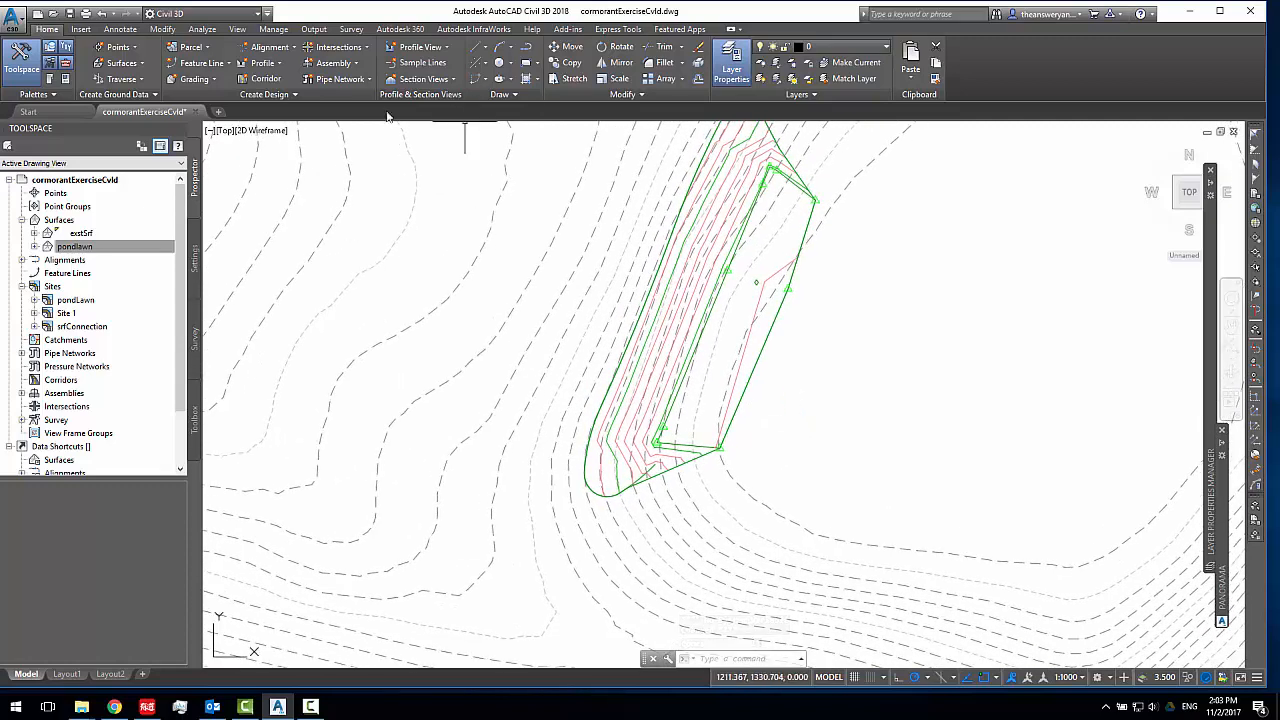
{"action": "left_click", "coordinate": [752, 375]}
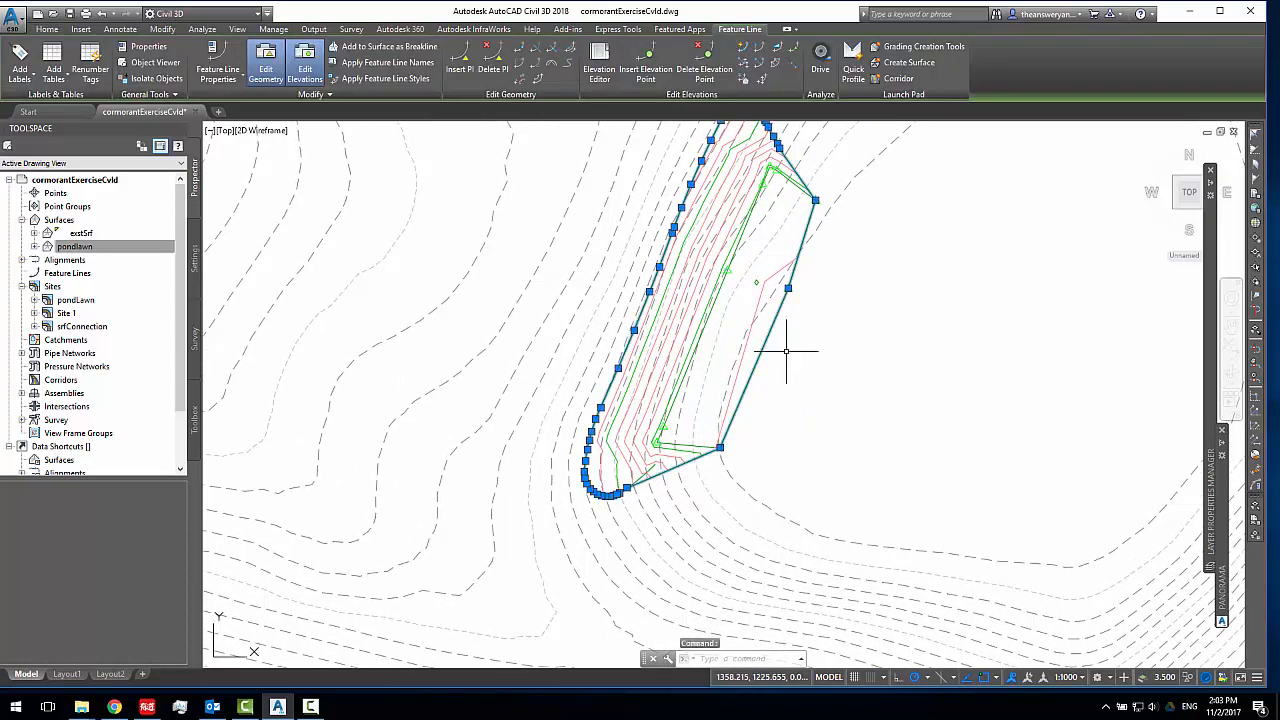
{"action": "middle_click_drag", "start_coordinate": [786, 351], "coordinate": [743, 444]}
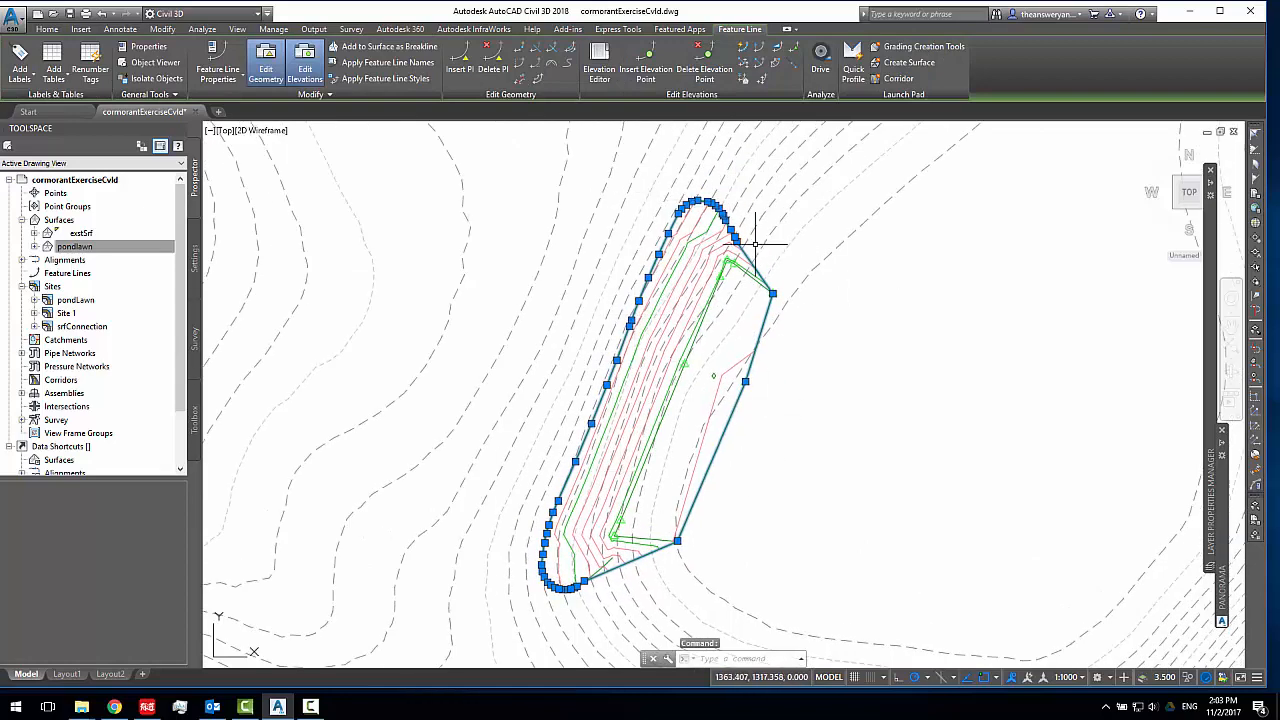
{"action": "middle_click_drag", "start_coordinate": [738, 346], "coordinate": [743, 306]}
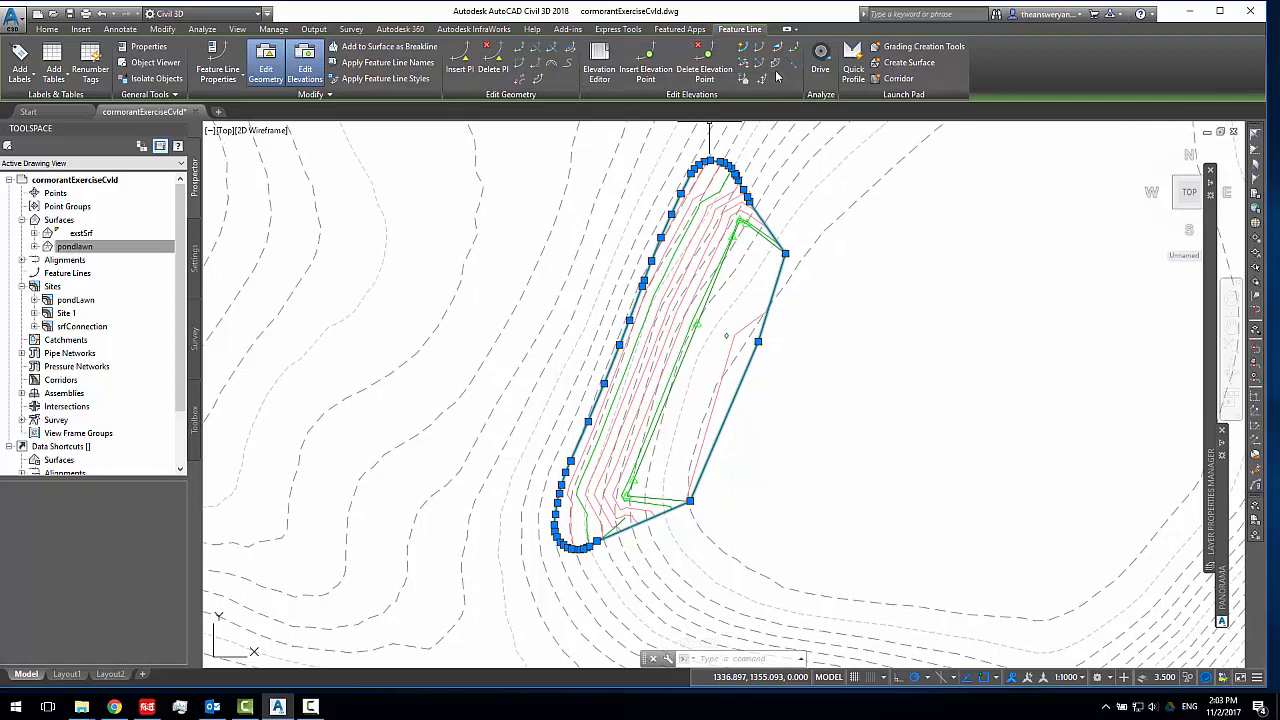
{"action": "key", "text": "Escape"}
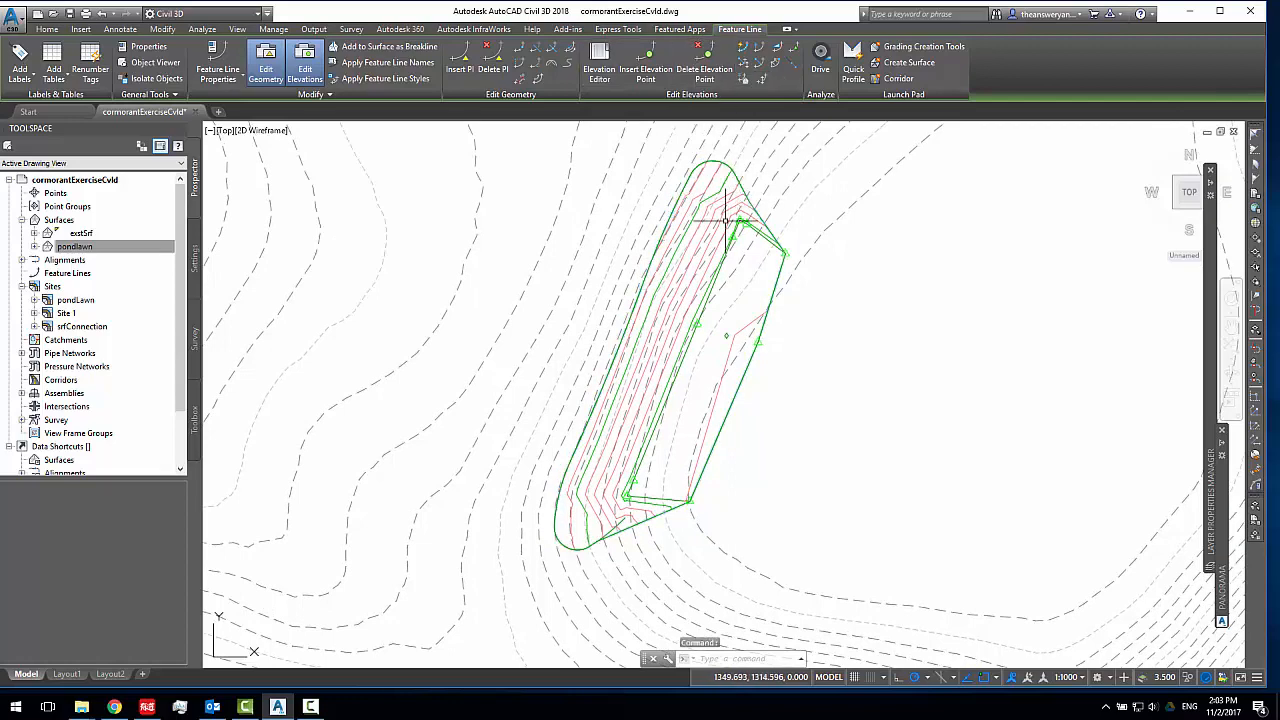
Extract only the border from the pondlawn surface, leaving out the major and minor contours
{"action": "left_click", "coordinate": [721, 223]}
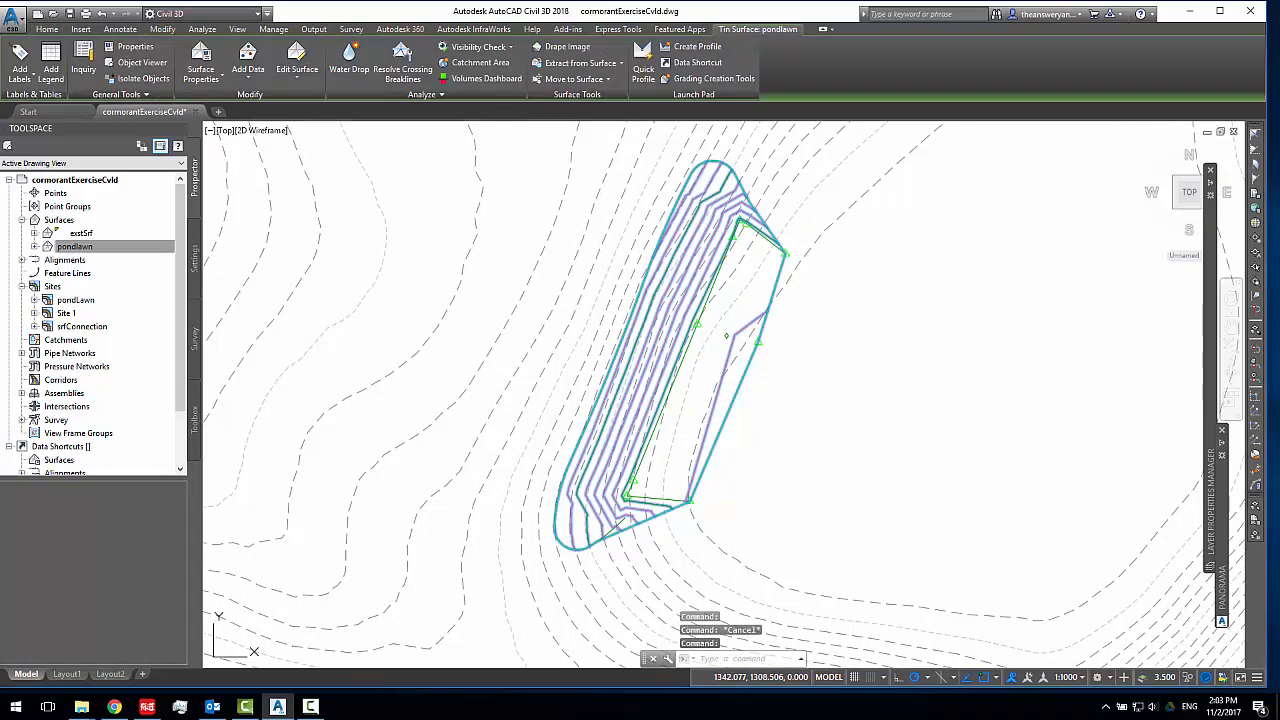
{"action": "left_click", "coordinate": [588, 65]}
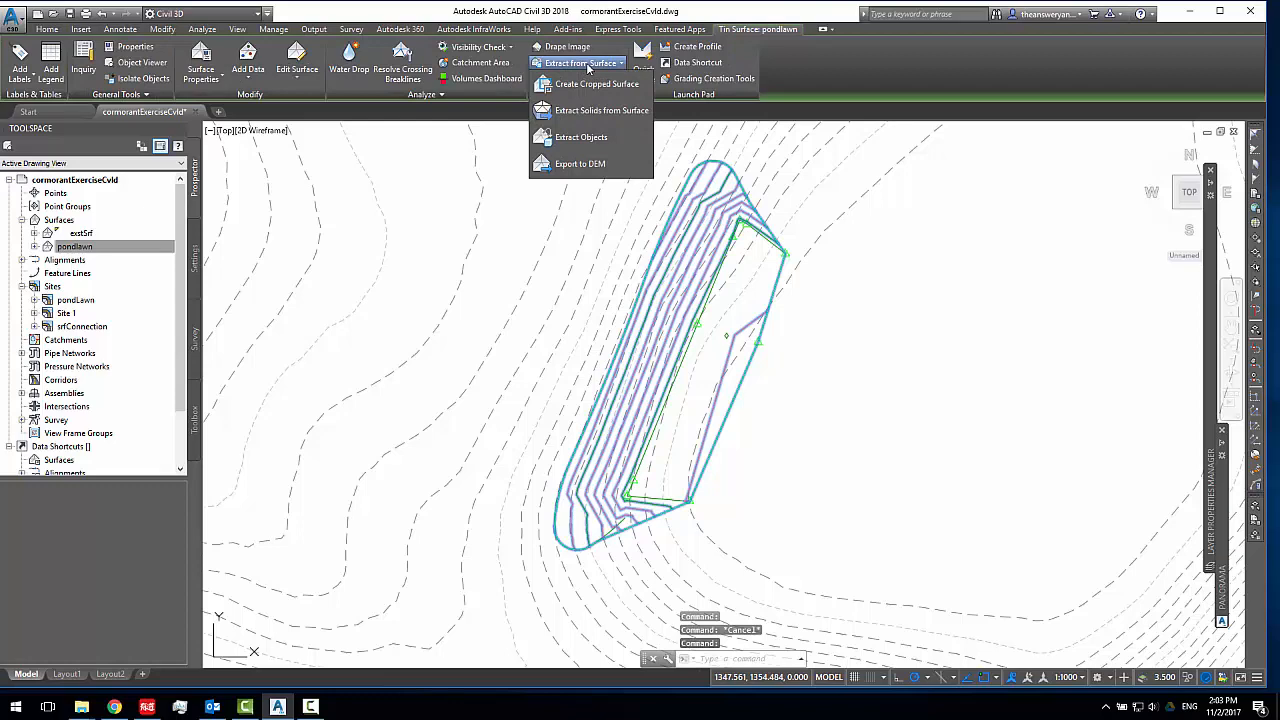
{"action": "left_click", "coordinate": [580, 139]}
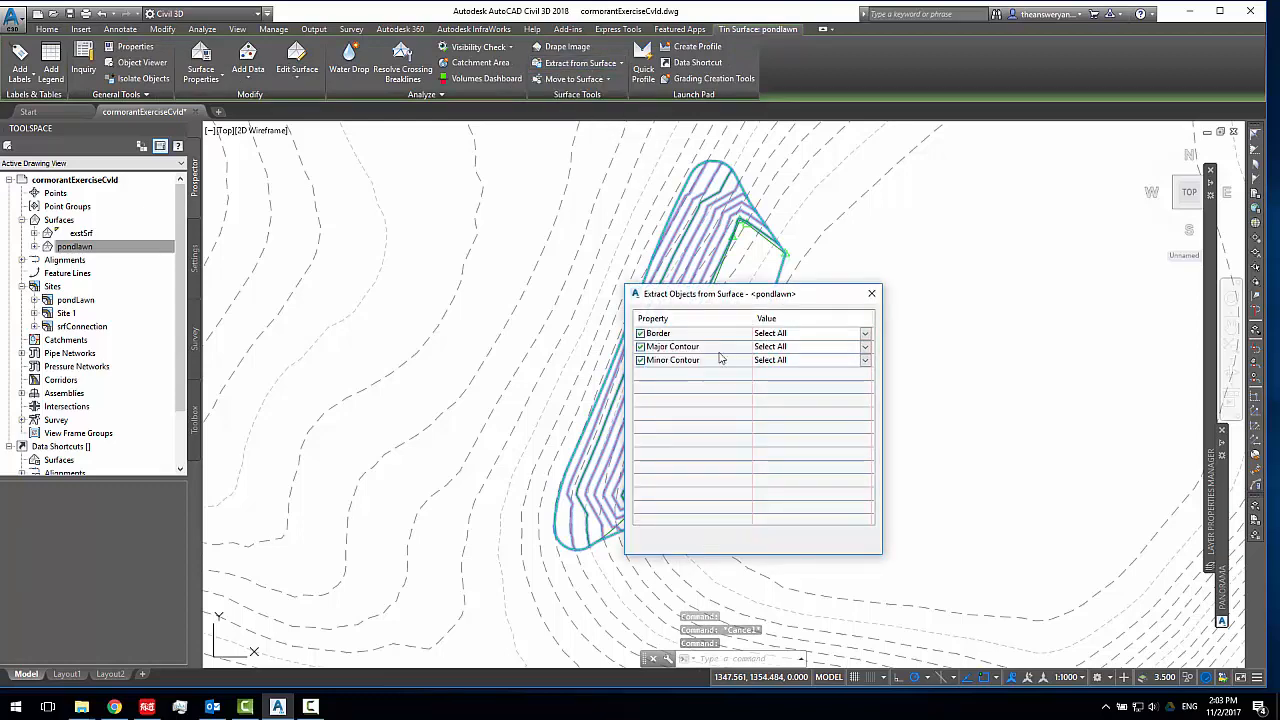
{"action": "left_click_drag", "start_coordinate": [728, 300], "coordinate": [921, 231]}
{"action": "left_click", "coordinate": [1000, 279]}
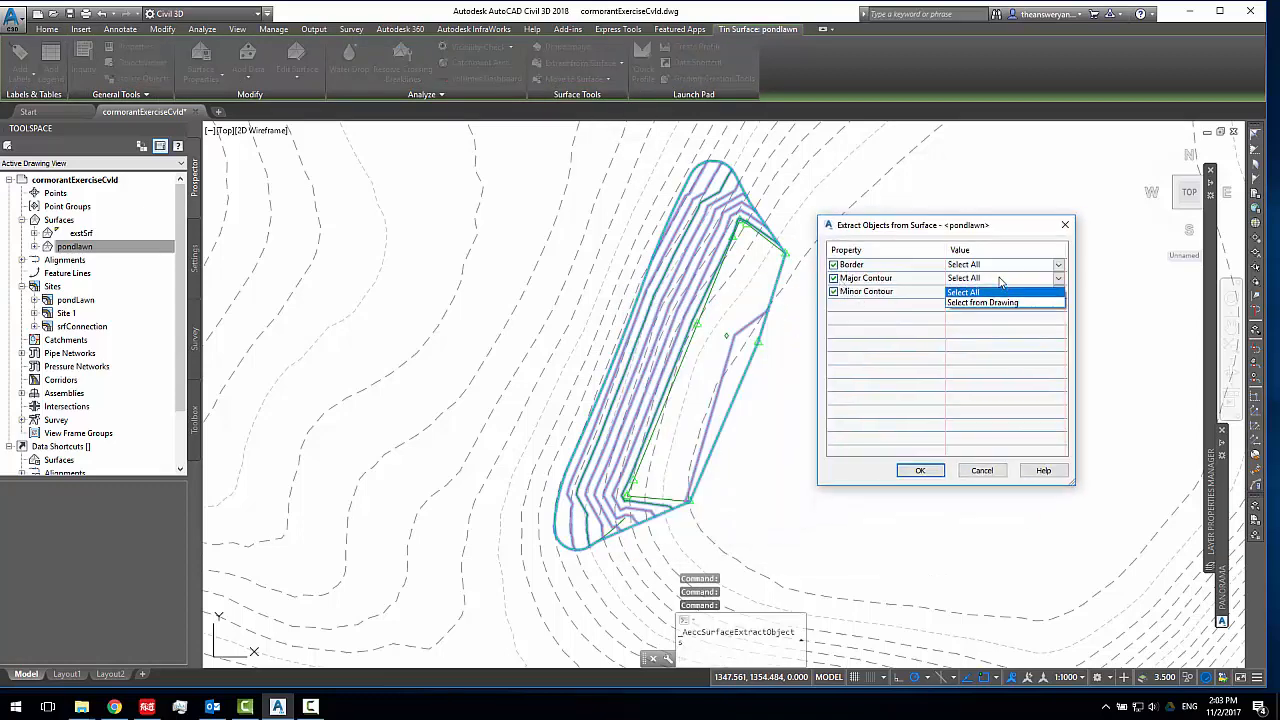
{"action": "left_click", "coordinate": [911, 284]}
{"action": "left_click", "coordinate": [990, 280]}
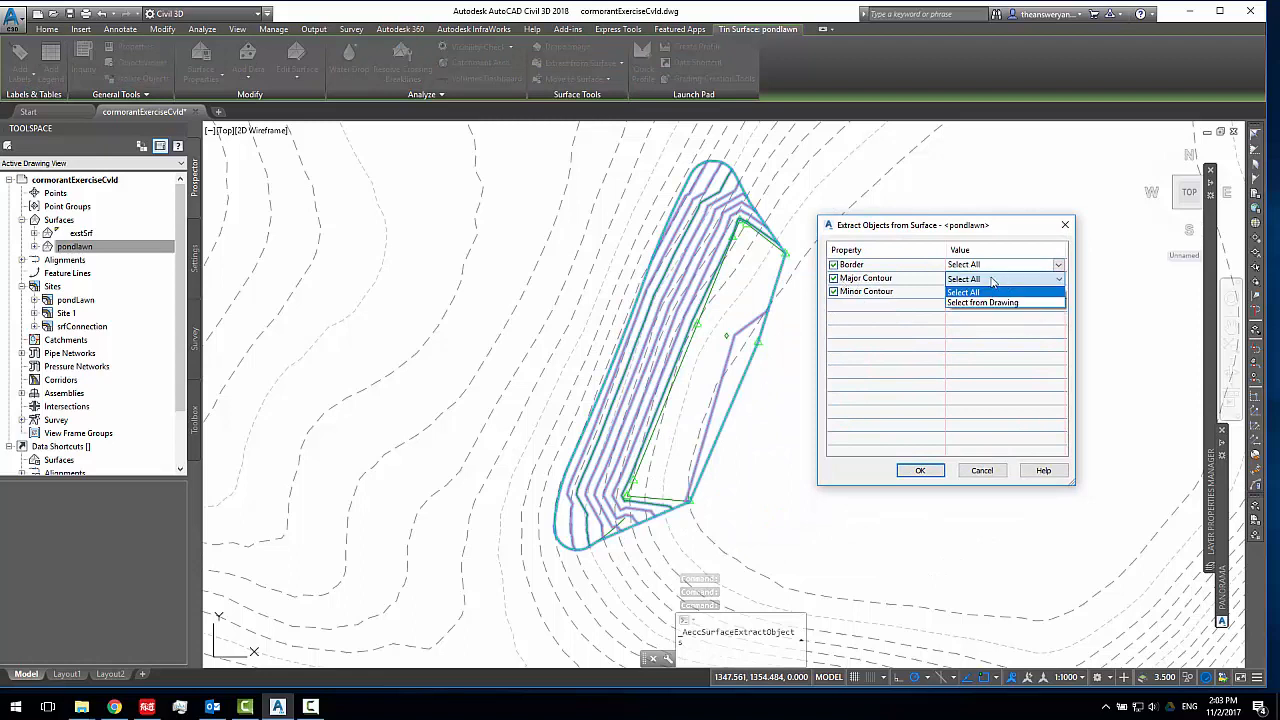
{"action": "left_click", "coordinate": [884, 283]}
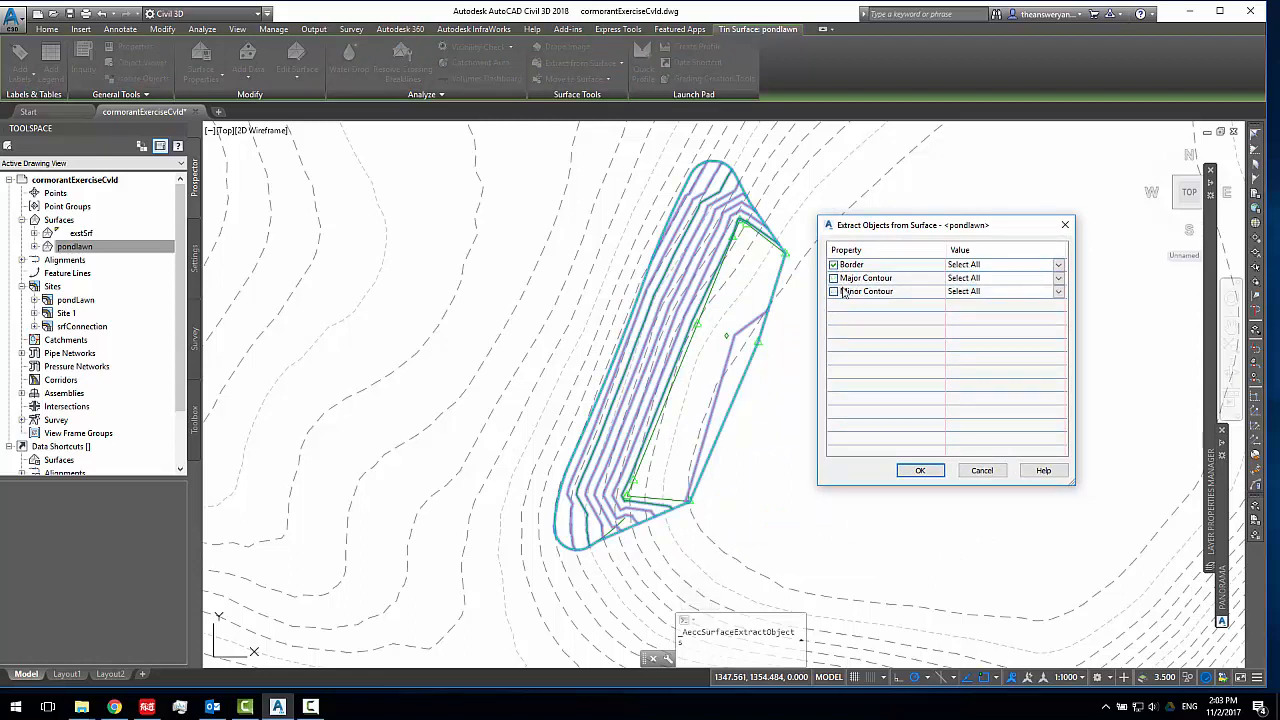
{"action": "left_click", "coordinate": [920, 470]}
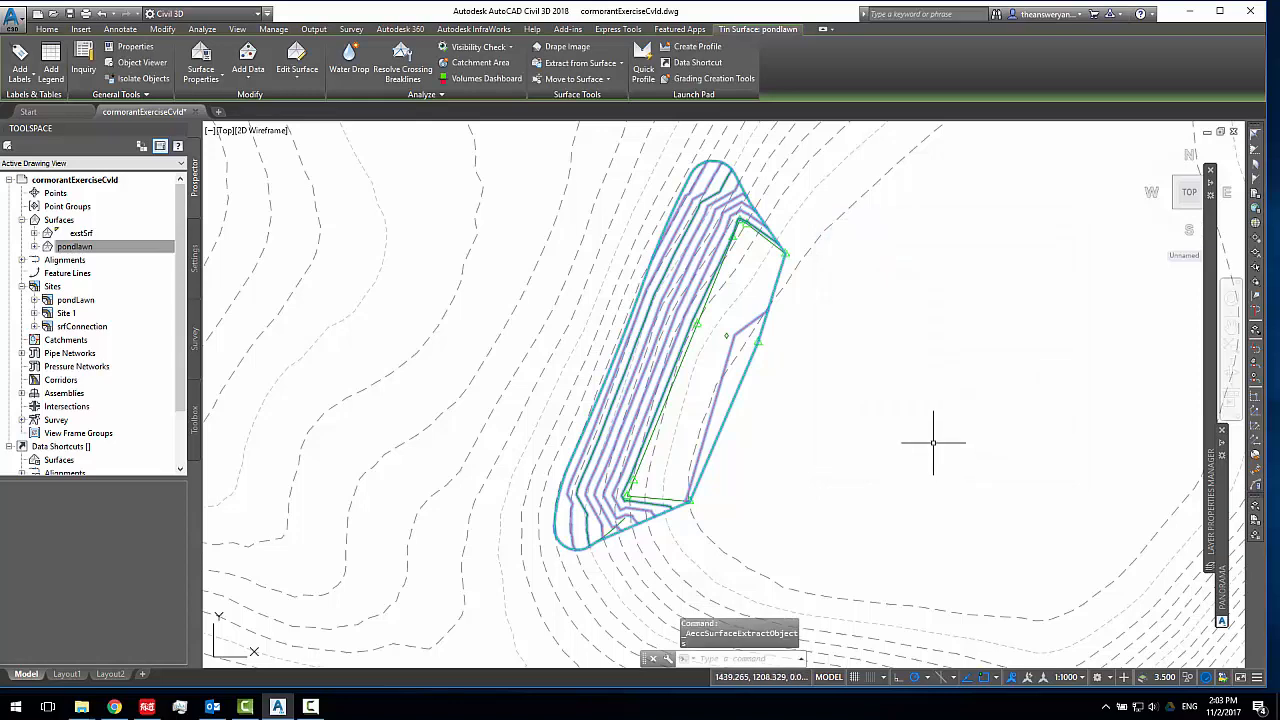
{"action": "key", "text": "Escape"}
Set up a feature line from the extracted pondlawn border on a new site named srflink
{"action": "left_click", "coordinate": [748, 199]}
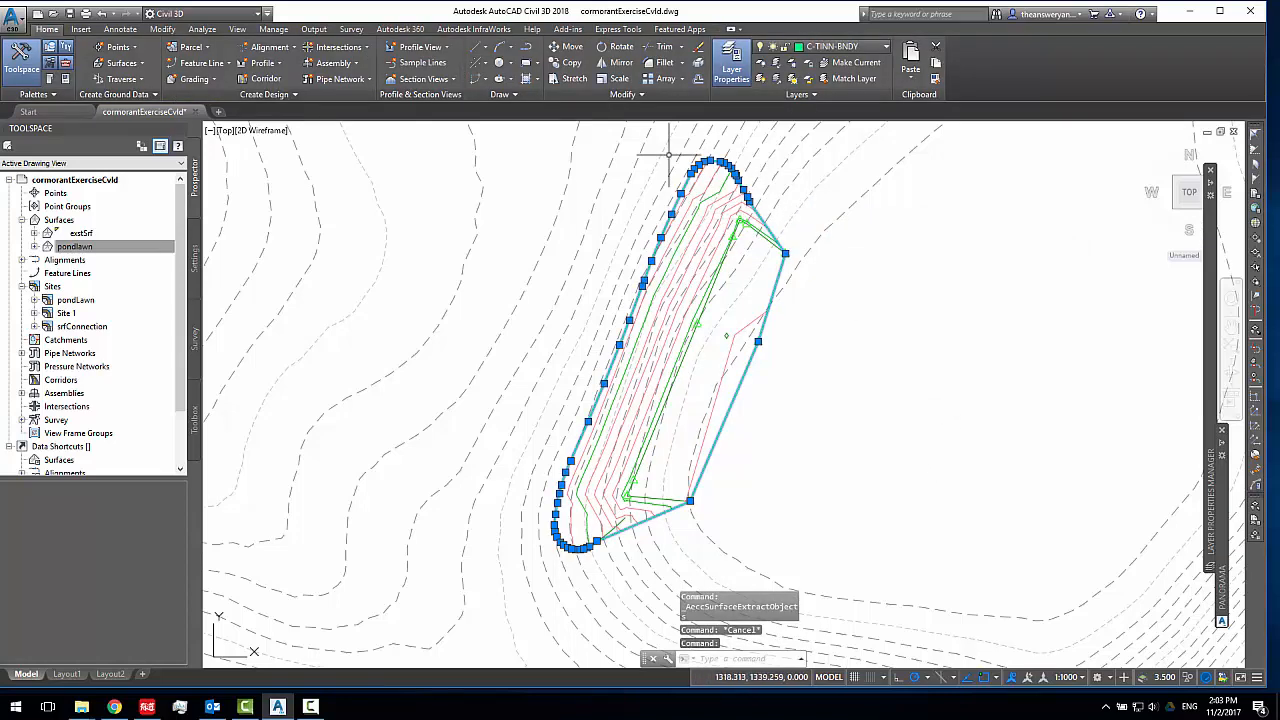
{"action": "mouse_move", "coordinate": [759, 347]}
{"action": "middle_mouse_down"}
{"action": "mouse_move", "coordinate": [737, 351]}
{"action": "mouse_move", "coordinate": [771, 338]}
{"action": "middle_mouse_up"}
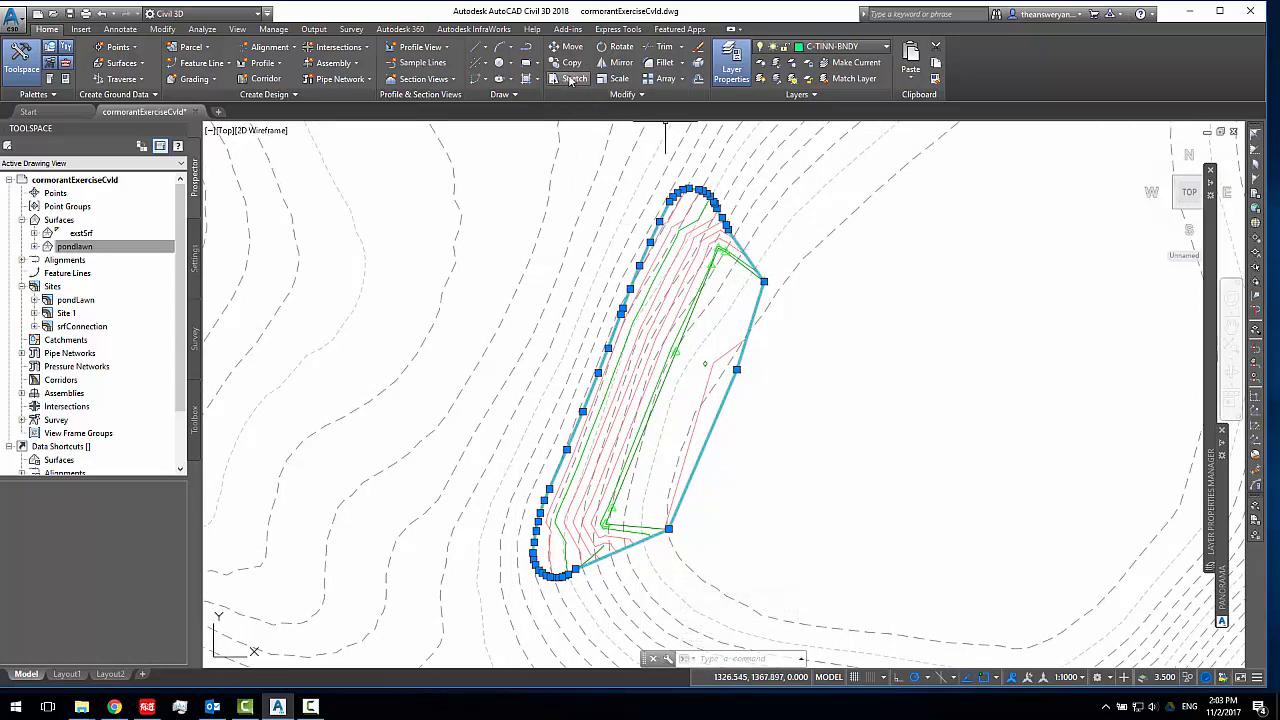
{"action": "left_click", "coordinate": [122, 64]}
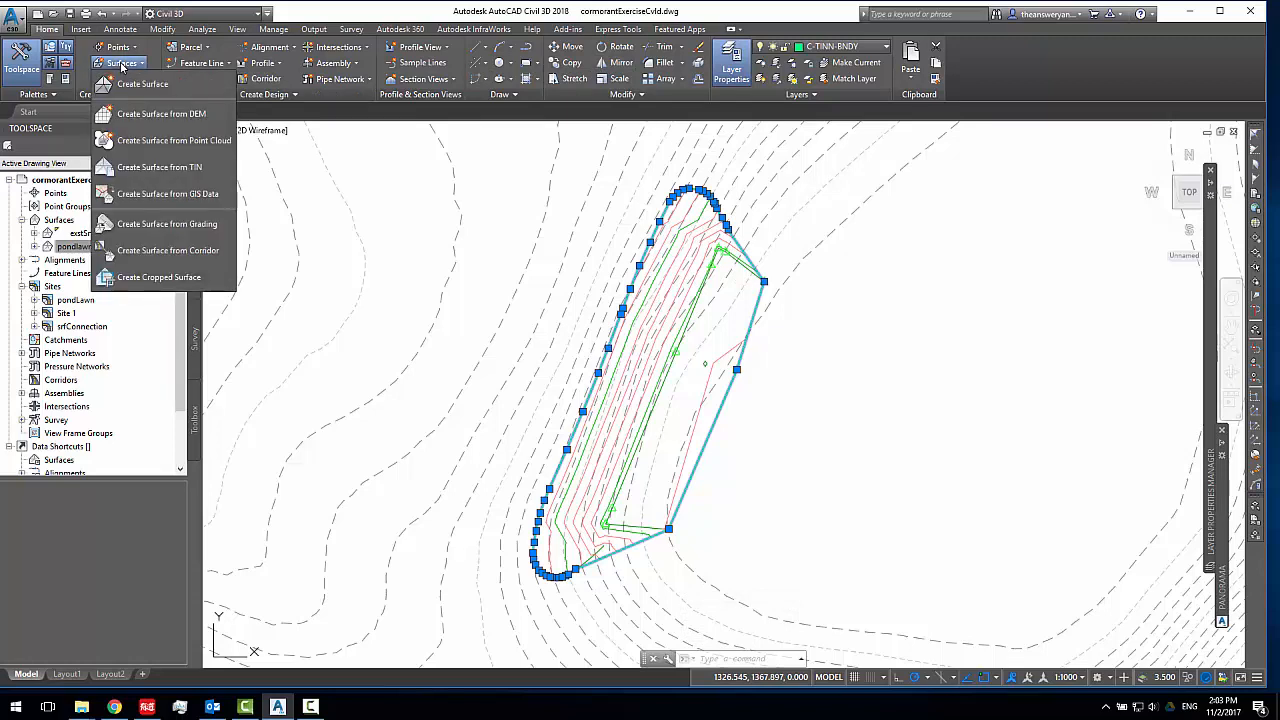
{"action": "left_click", "coordinate": [122, 66]}
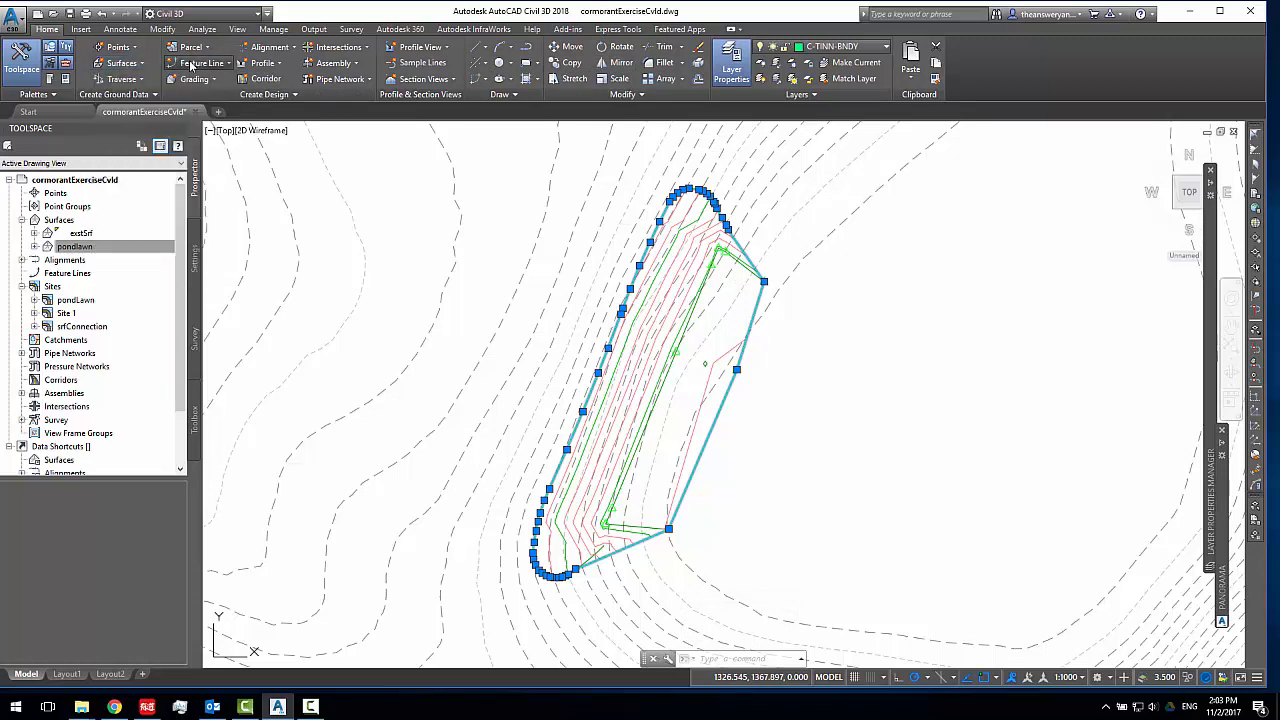
{"action": "left_click", "coordinate": [191, 65]}
{"action": "left_click", "coordinate": [218, 108]}
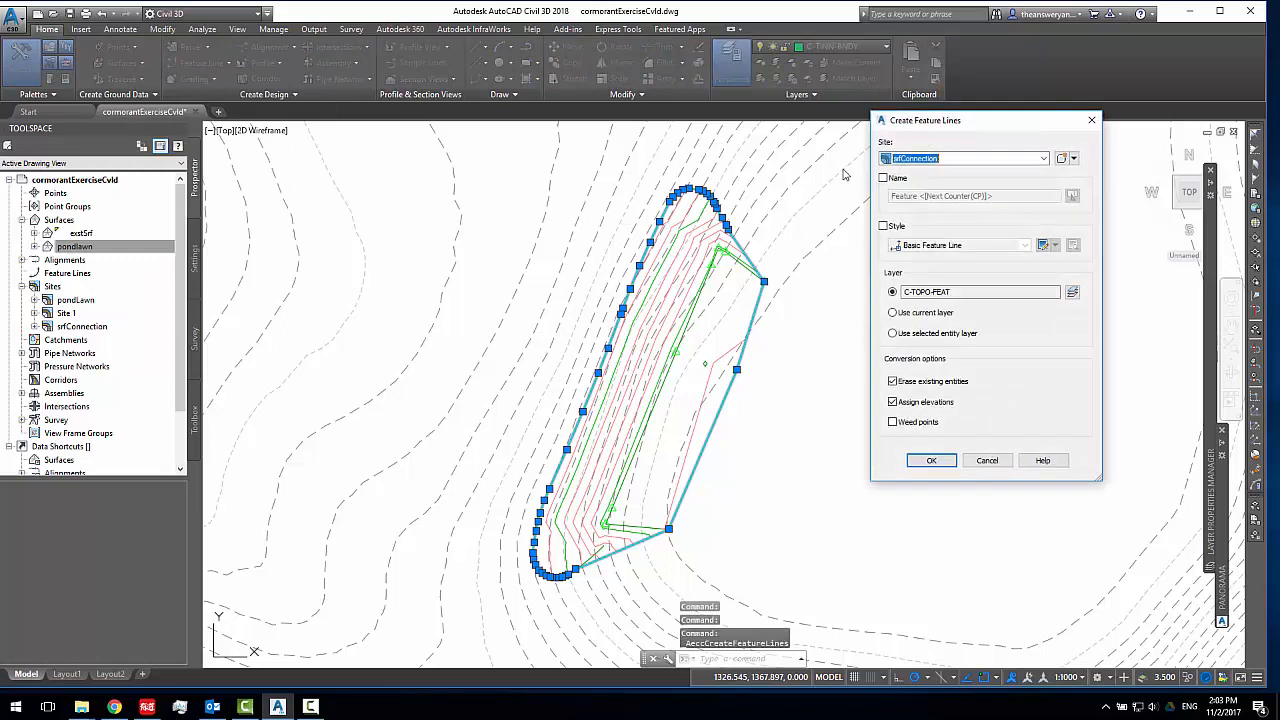
{"action": "left_click", "coordinate": [1042, 160]}
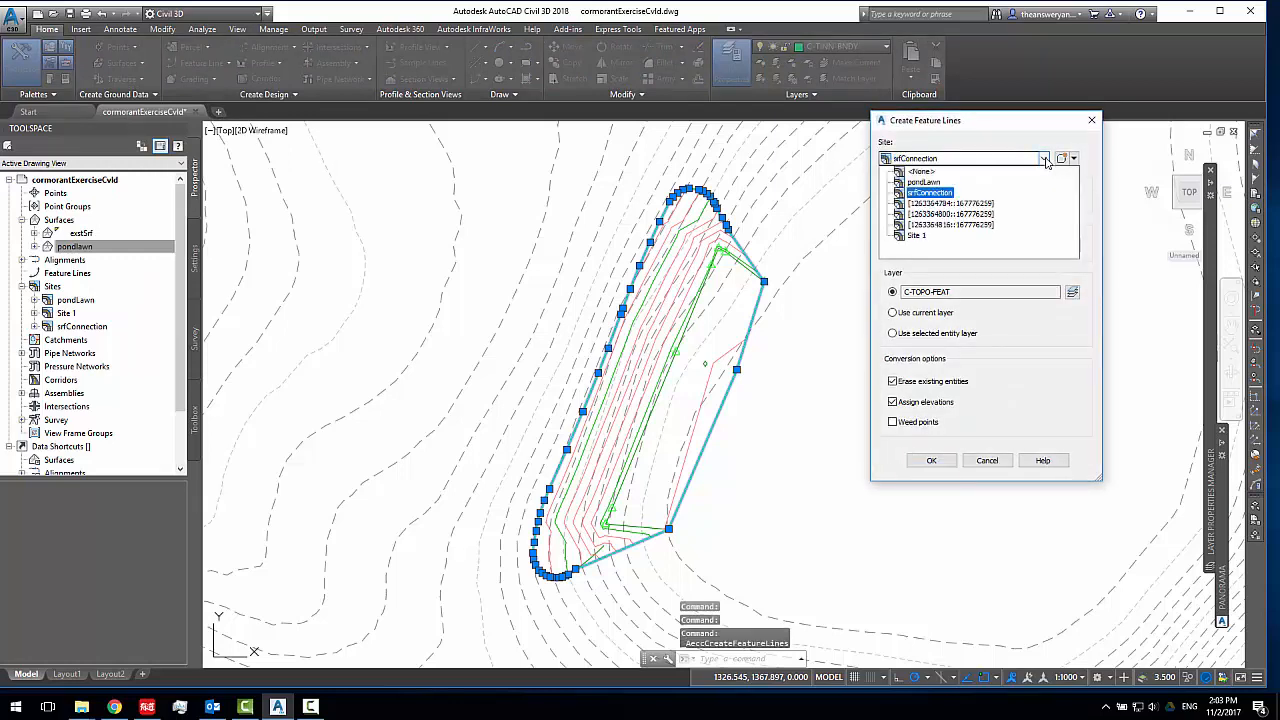
{"action": "left_click", "coordinate": [1044, 160]}
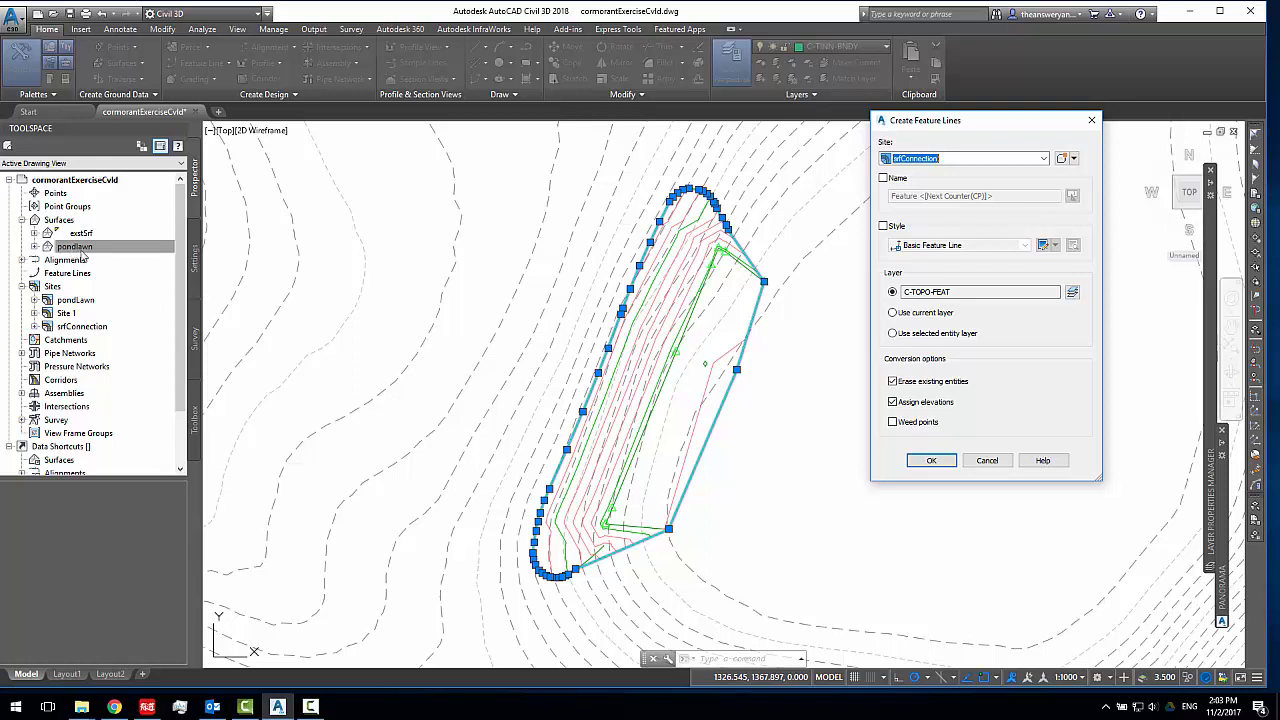
{"action": "left_click", "coordinate": [1061, 159]}
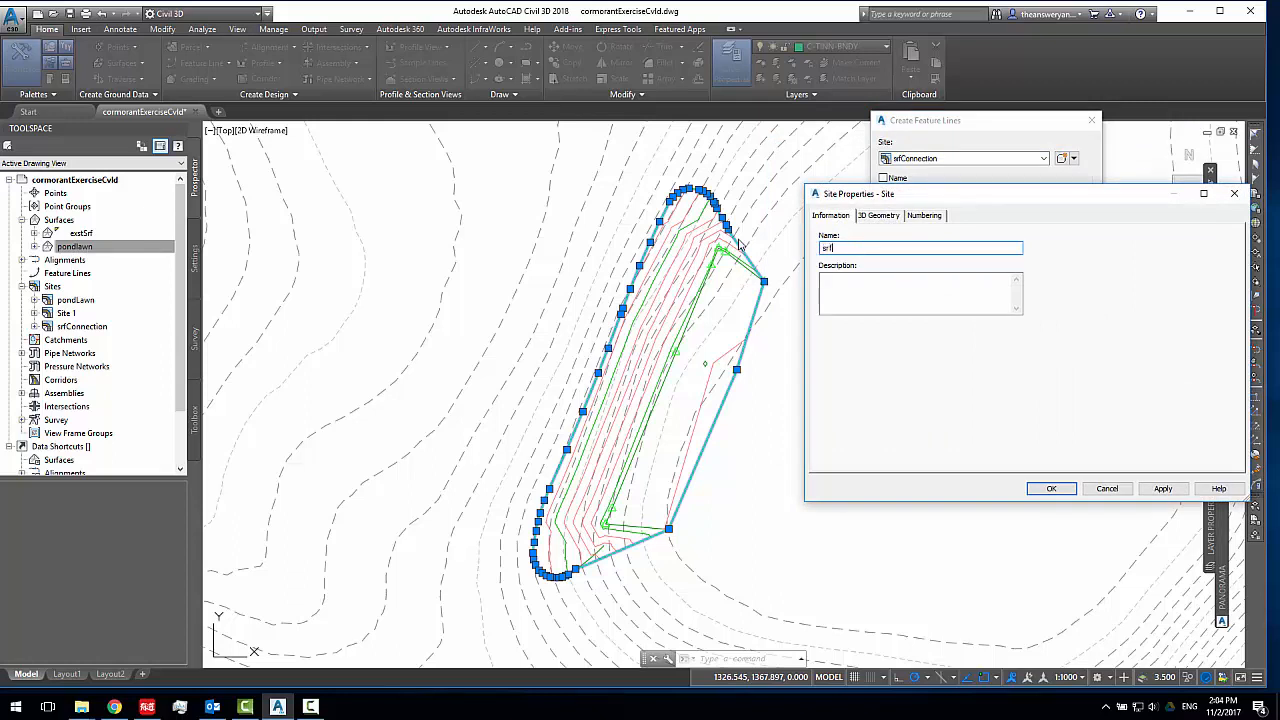
{"action": "key", "text": "Return"}
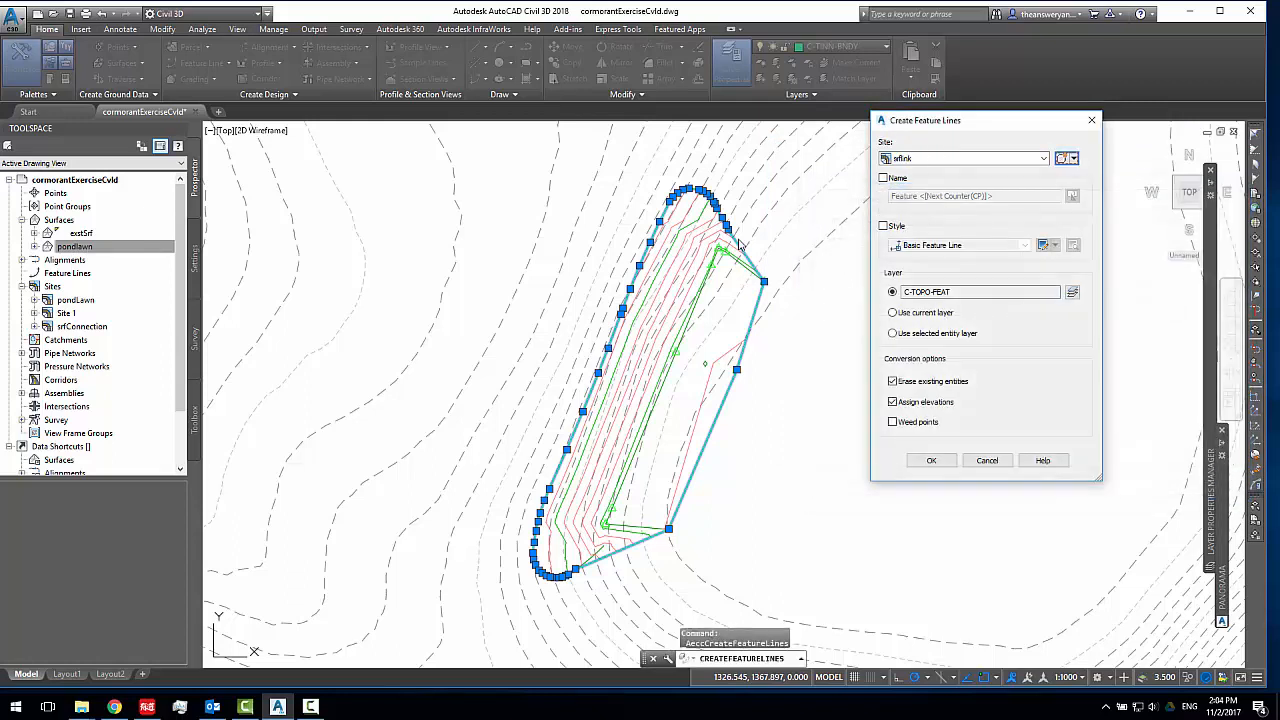
Create the border feature line with elevations assigned from the pondlawn surface, without intermediate grade break points
{"action": "left_click", "coordinate": [931, 460]}
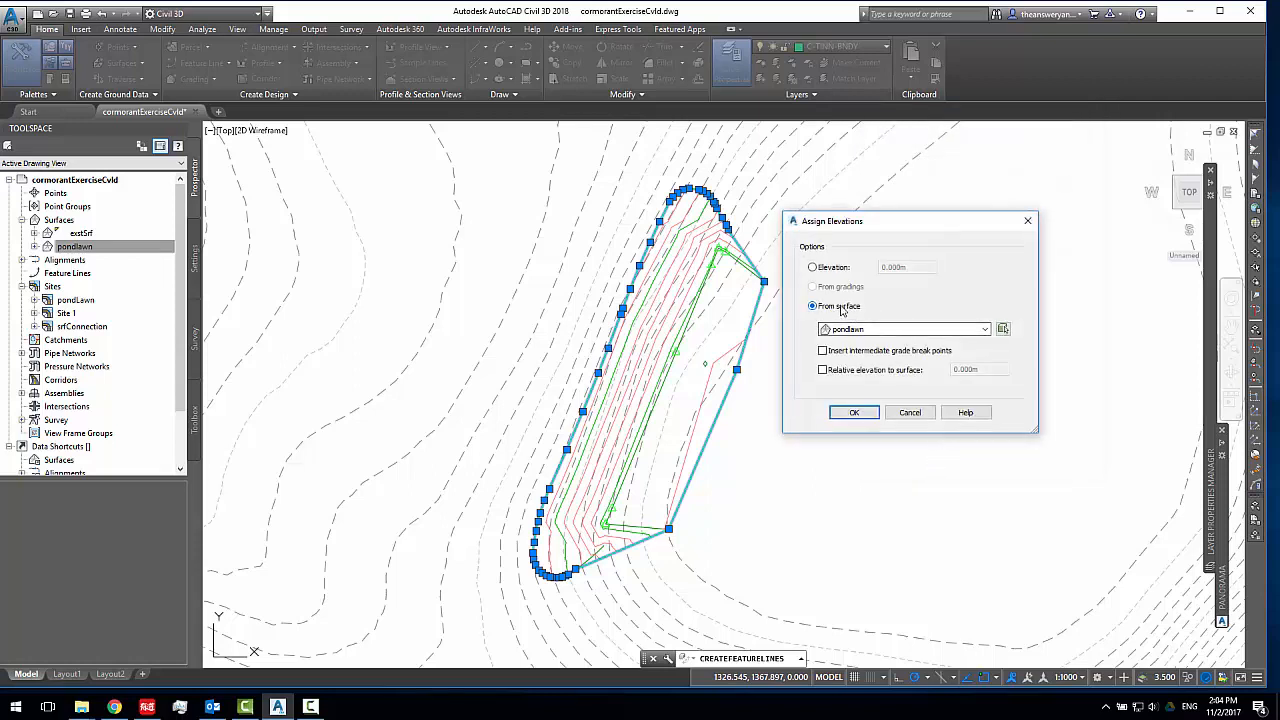
{"action": "left_click_drag", "start_coordinate": [866, 213], "coordinate": [944, 173]}
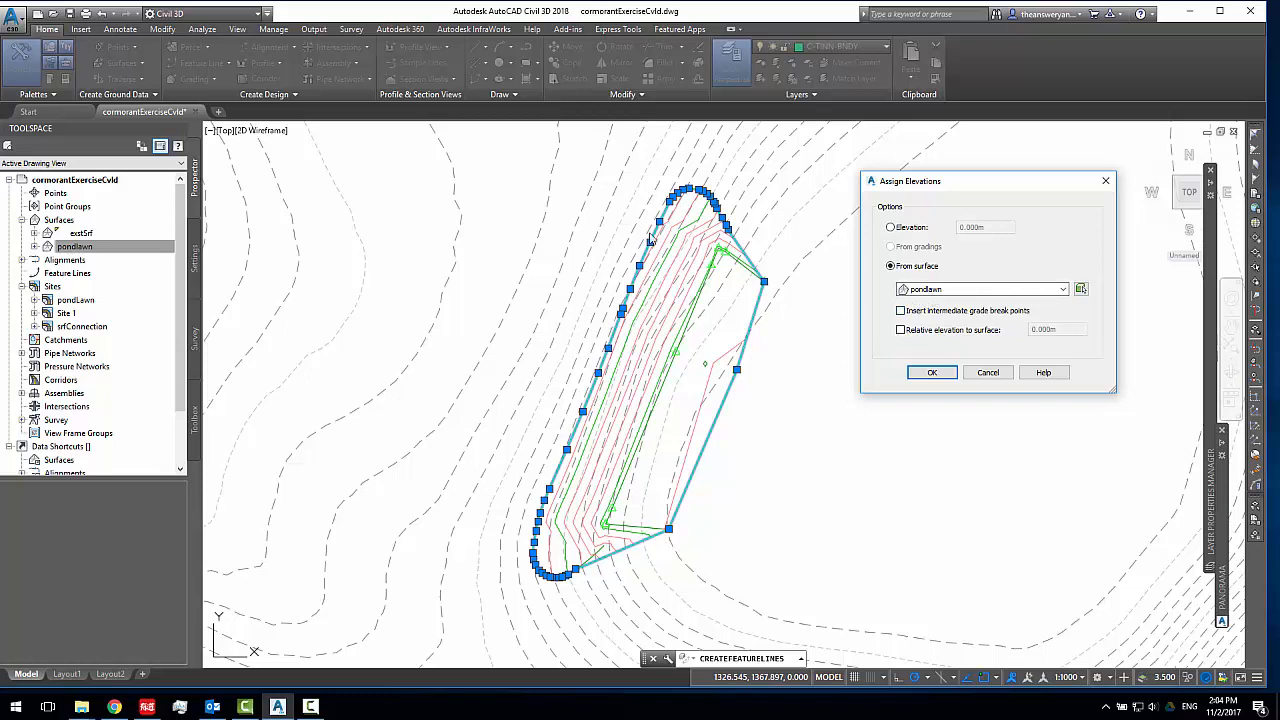
{"action": "left_click", "coordinate": [938, 376]}
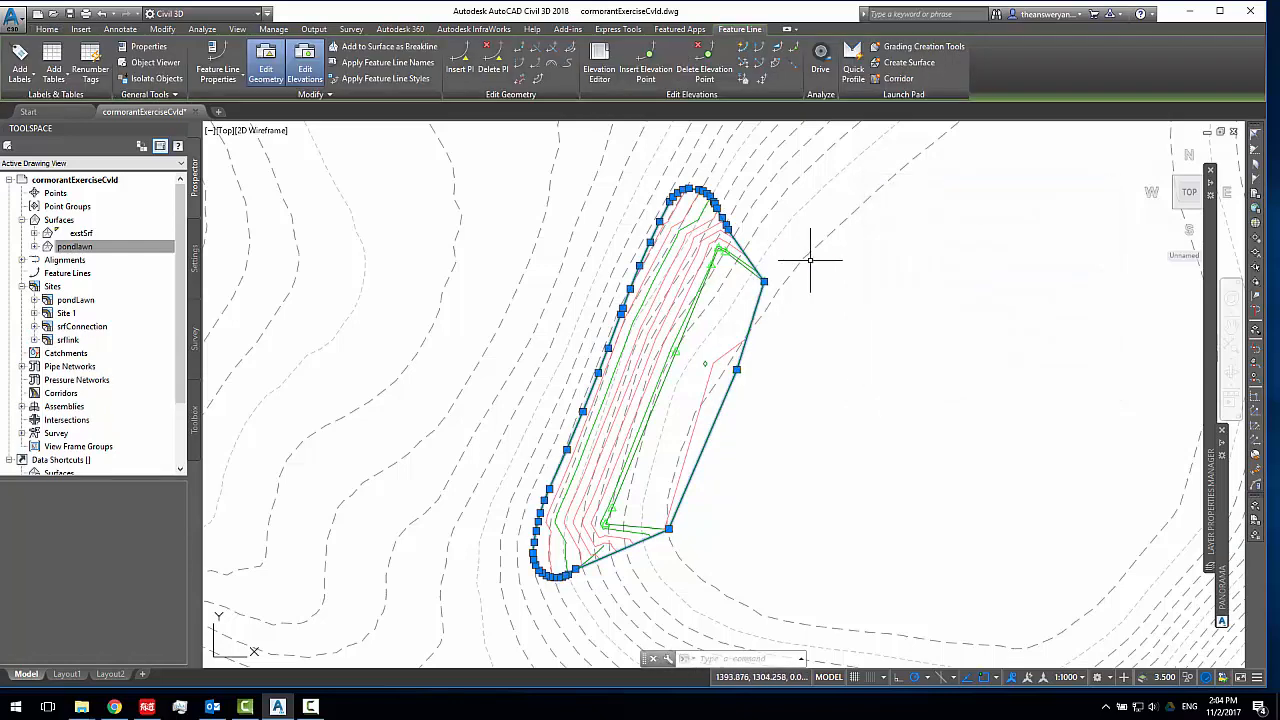
Create a grading group named srflink on the srflink site, with an automatic TIN surface of the same name
{"action": "left_click", "coordinate": [915, 47]}
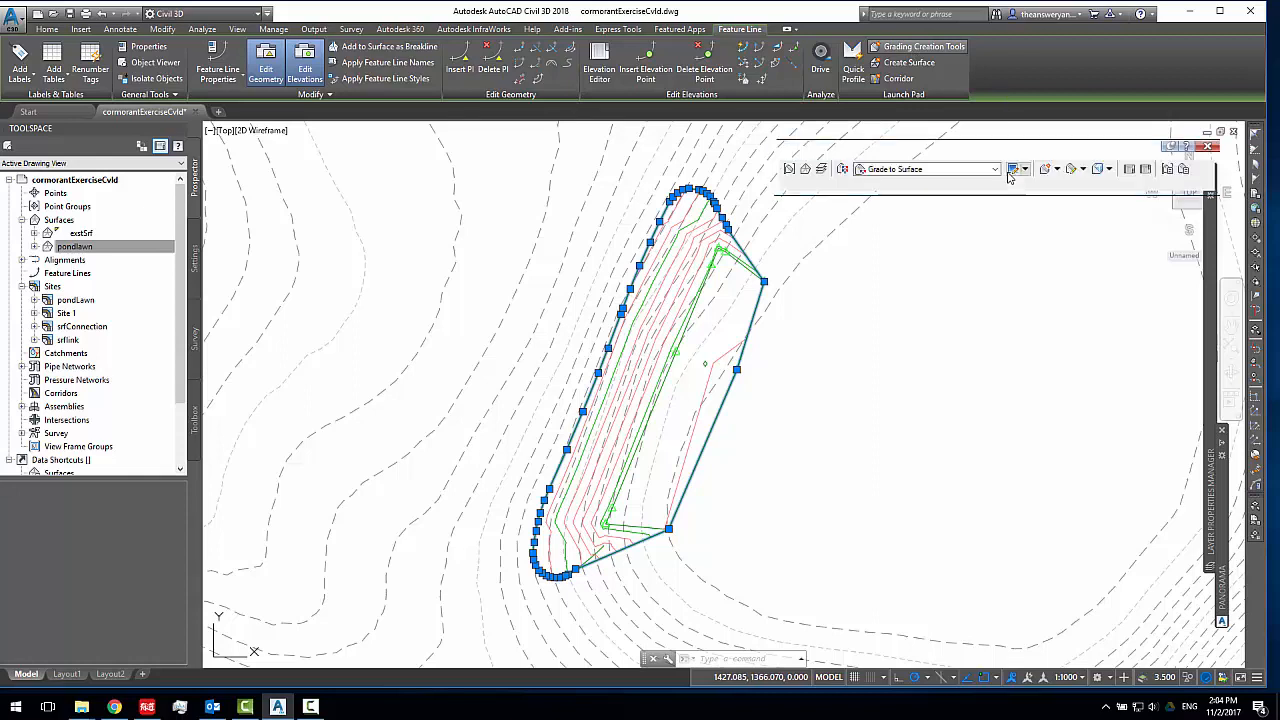
{"action": "left_click", "coordinate": [790, 170]}
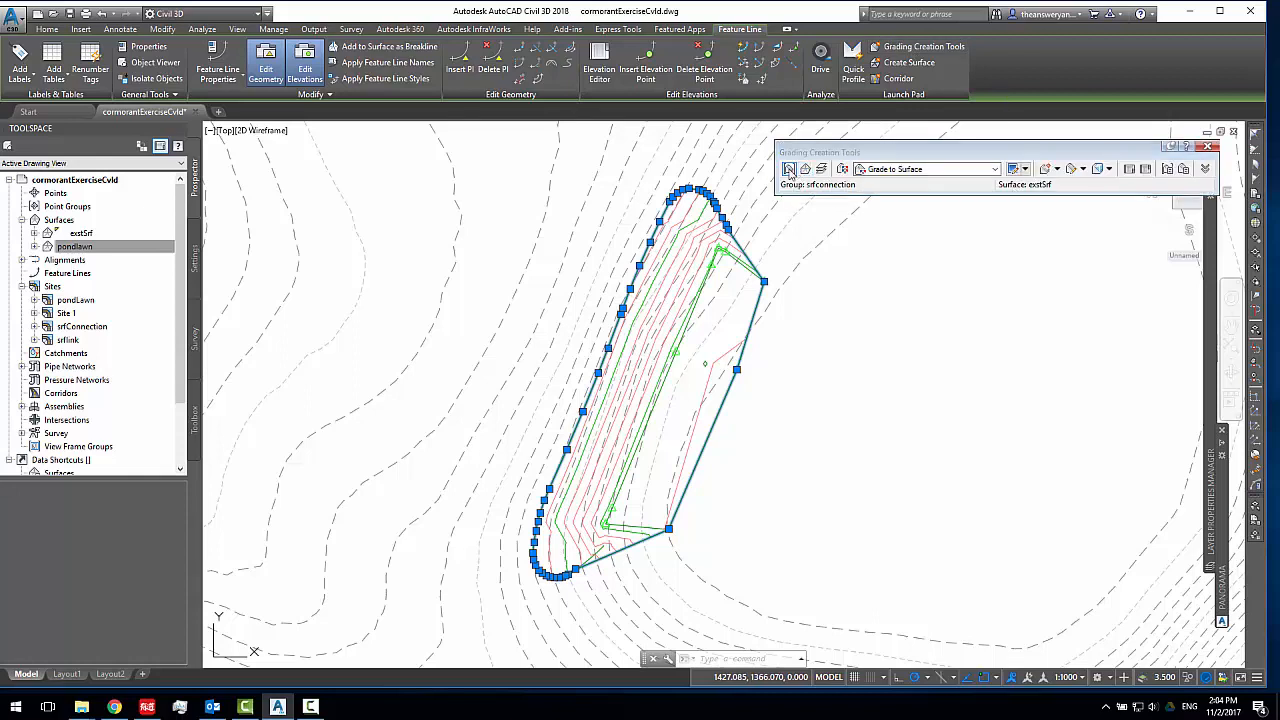
{"action": "left_click", "coordinate": [955, 107]}
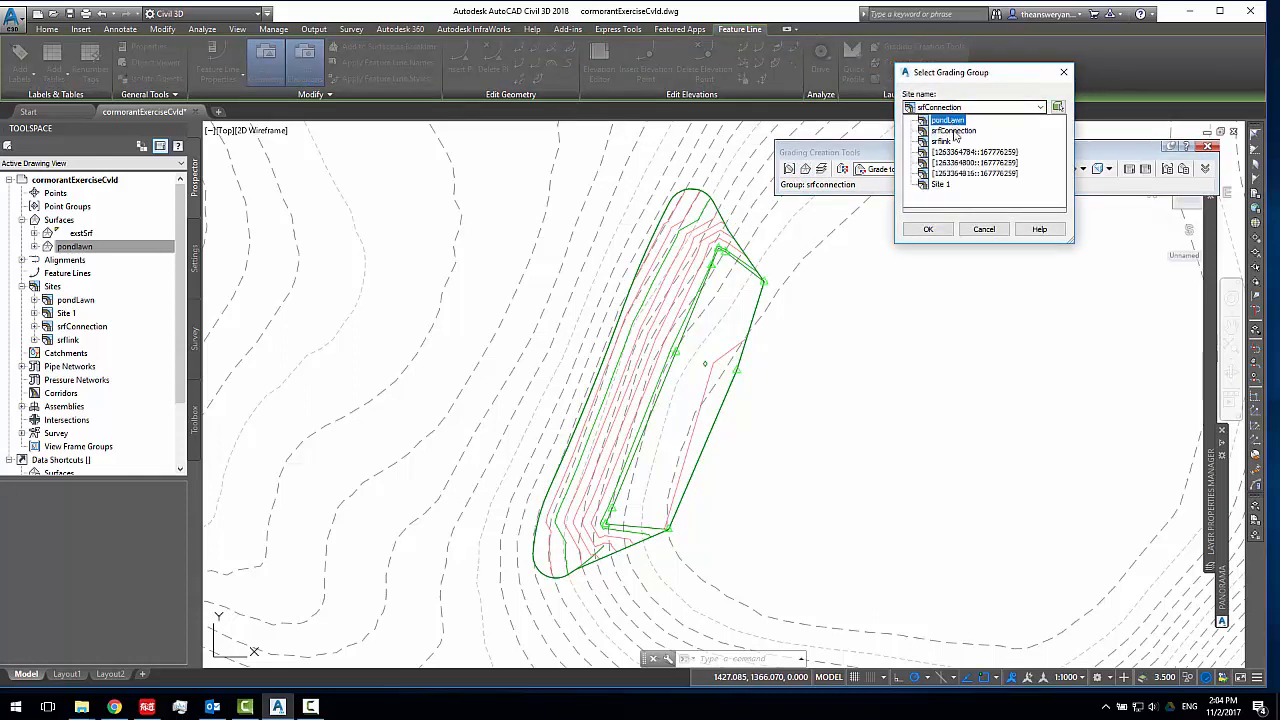
{"action": "left_click", "coordinate": [942, 141]}
{"action": "left_click", "coordinate": [1037, 136]}
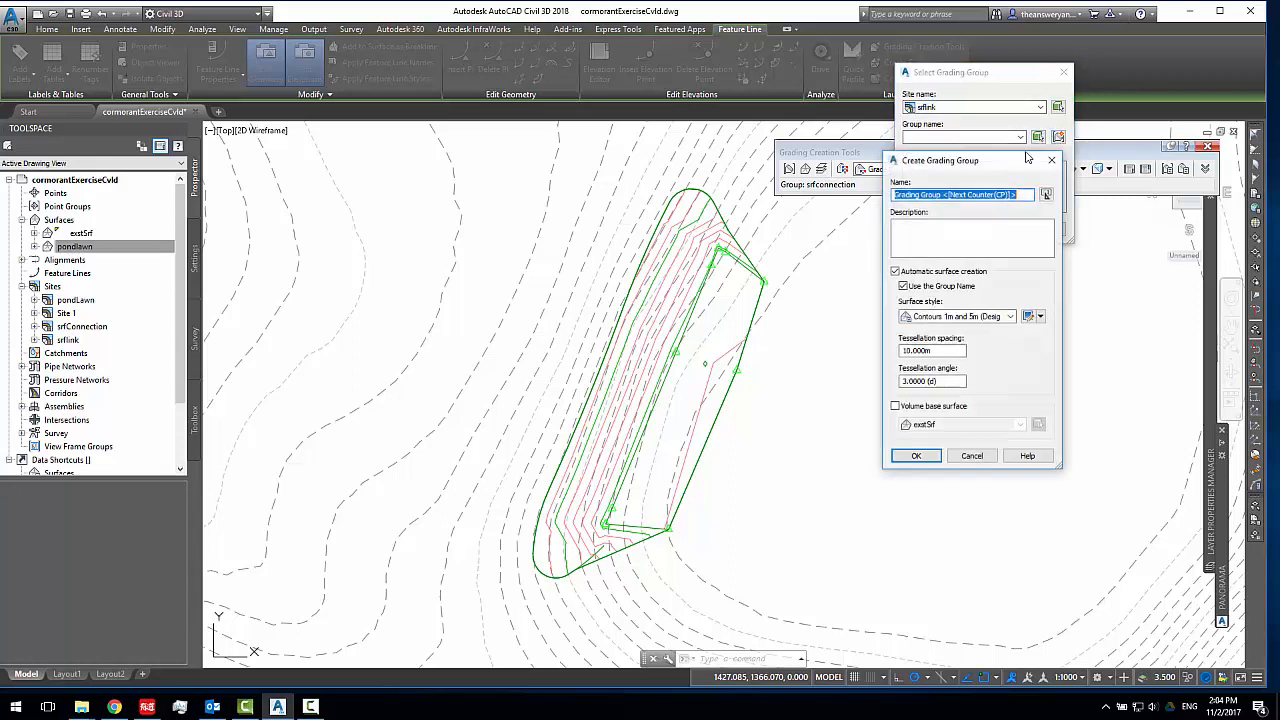
{"action": "type", "text": "srflink"}
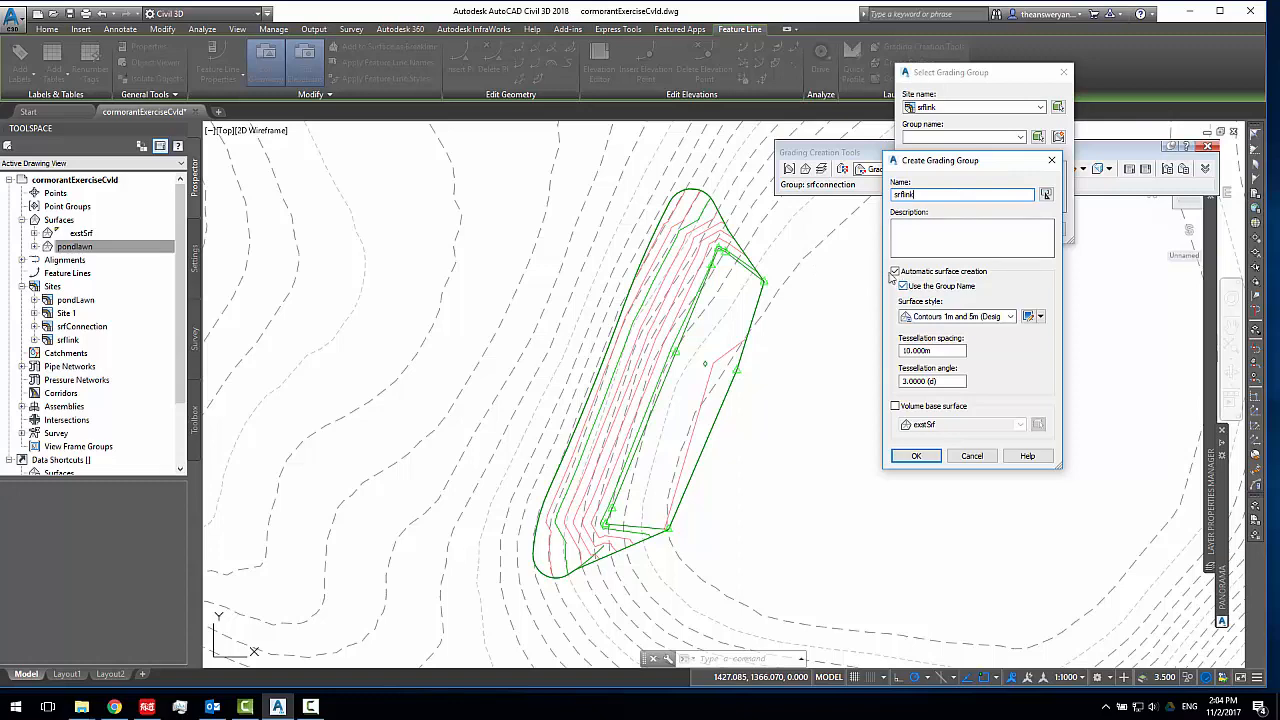
{"action": "left_click", "coordinate": [926, 456]}
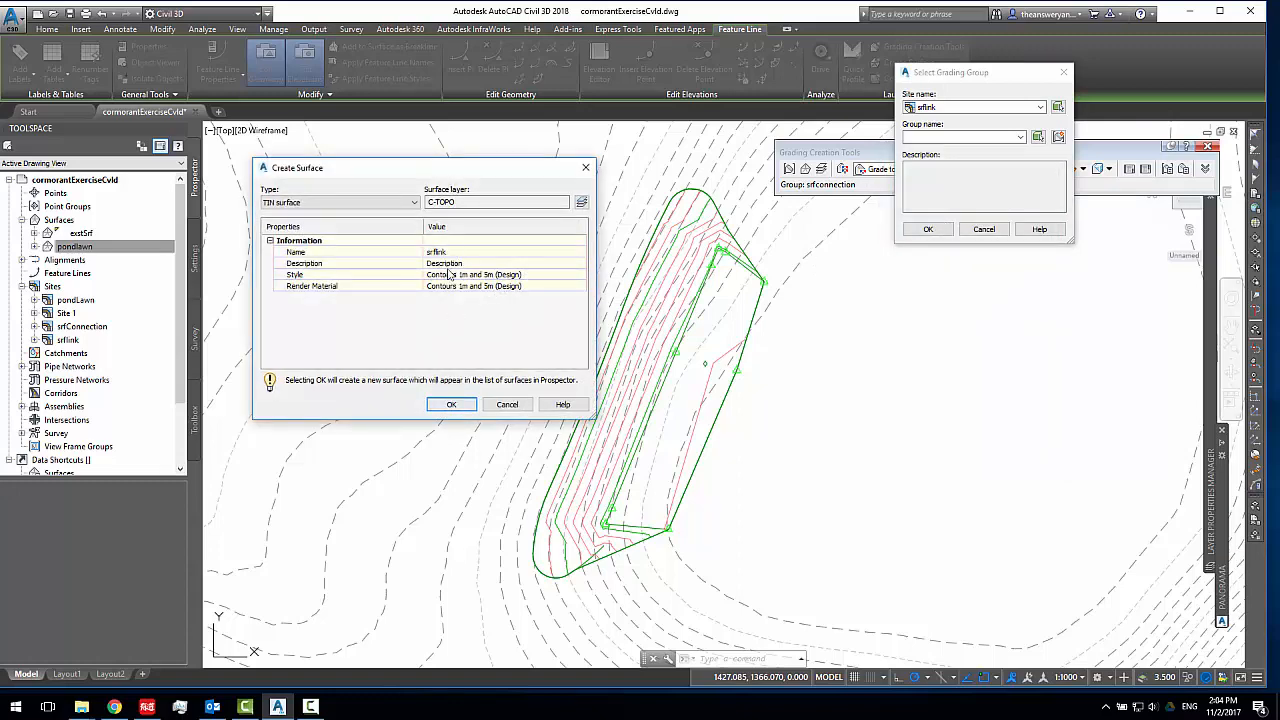
{"action": "left_click", "coordinate": [455, 410]}
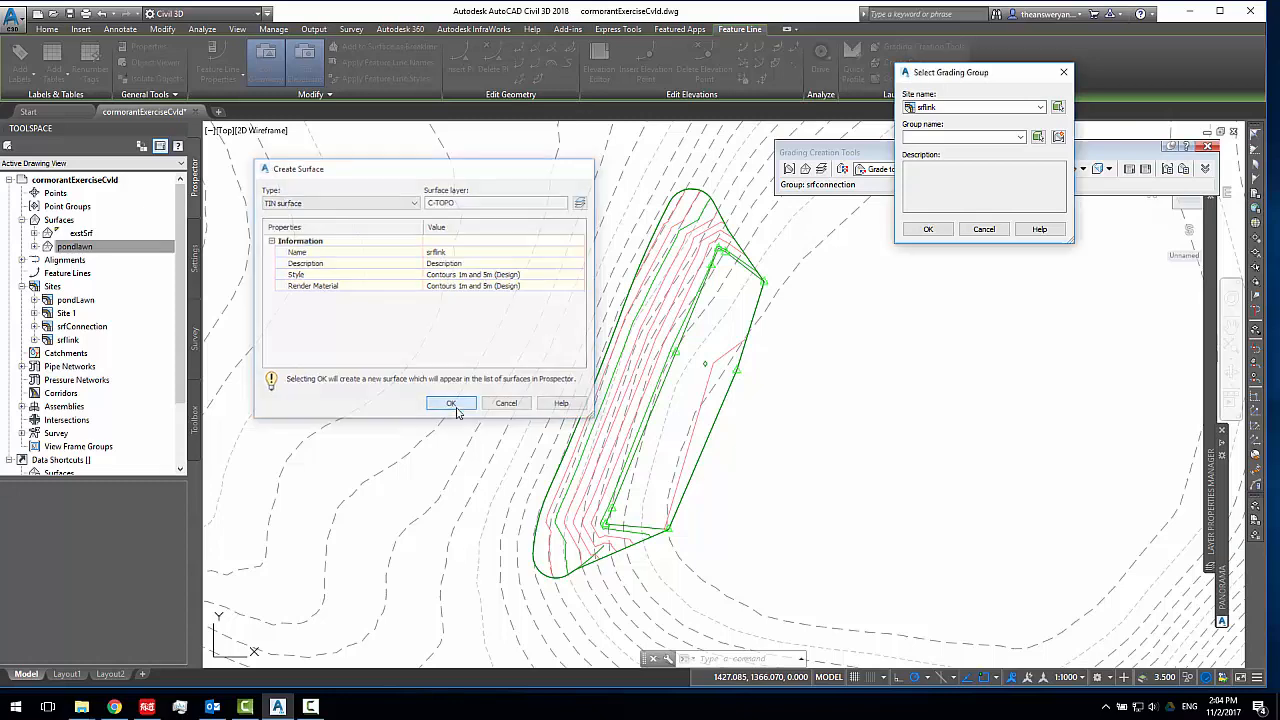
{"action": "left_click", "coordinate": [928, 229]}
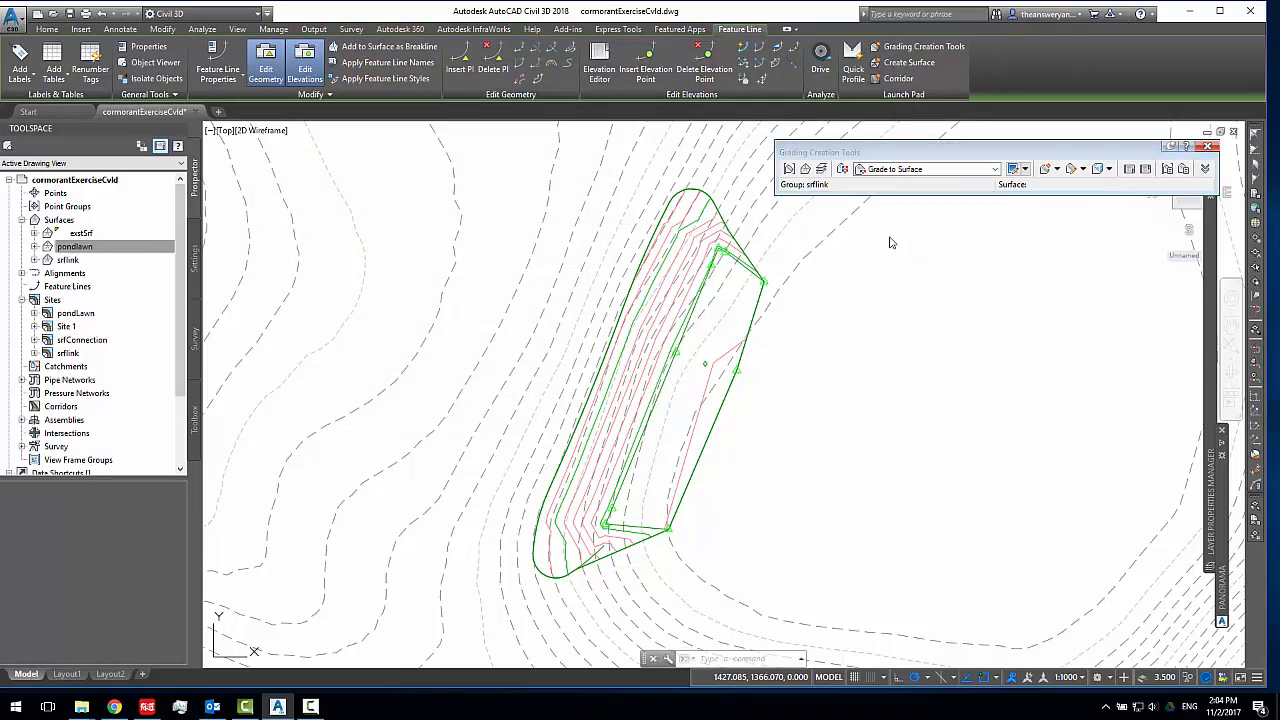
Set exstSrf as the target surface for the srflink grading group
{"action": "left_click", "coordinate": [72, 262]}
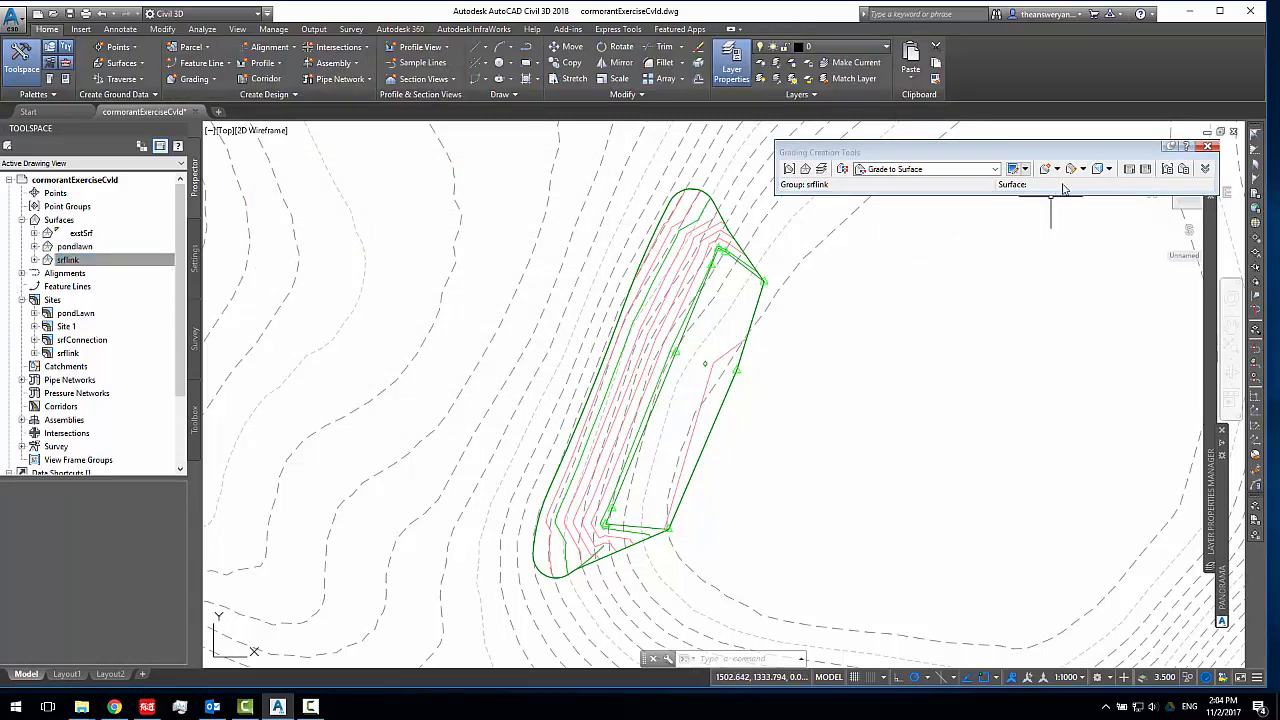
{"action": "left_click", "coordinate": [816, 170]}
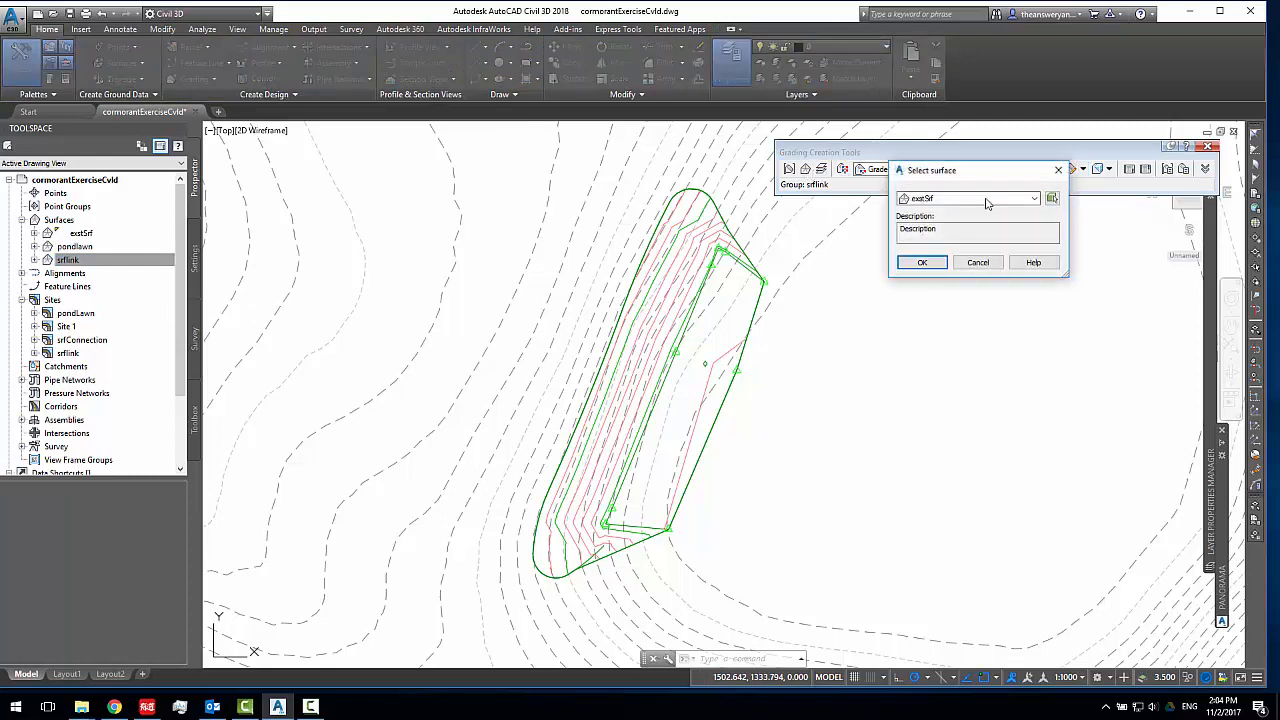
{"action": "left_click", "coordinate": [922, 262]}
Grade the border feature line outward to exstSrf along its entire length without weeding, using grade format and a 10% fill grade
{"action": "left_click", "coordinate": [1057, 170]}
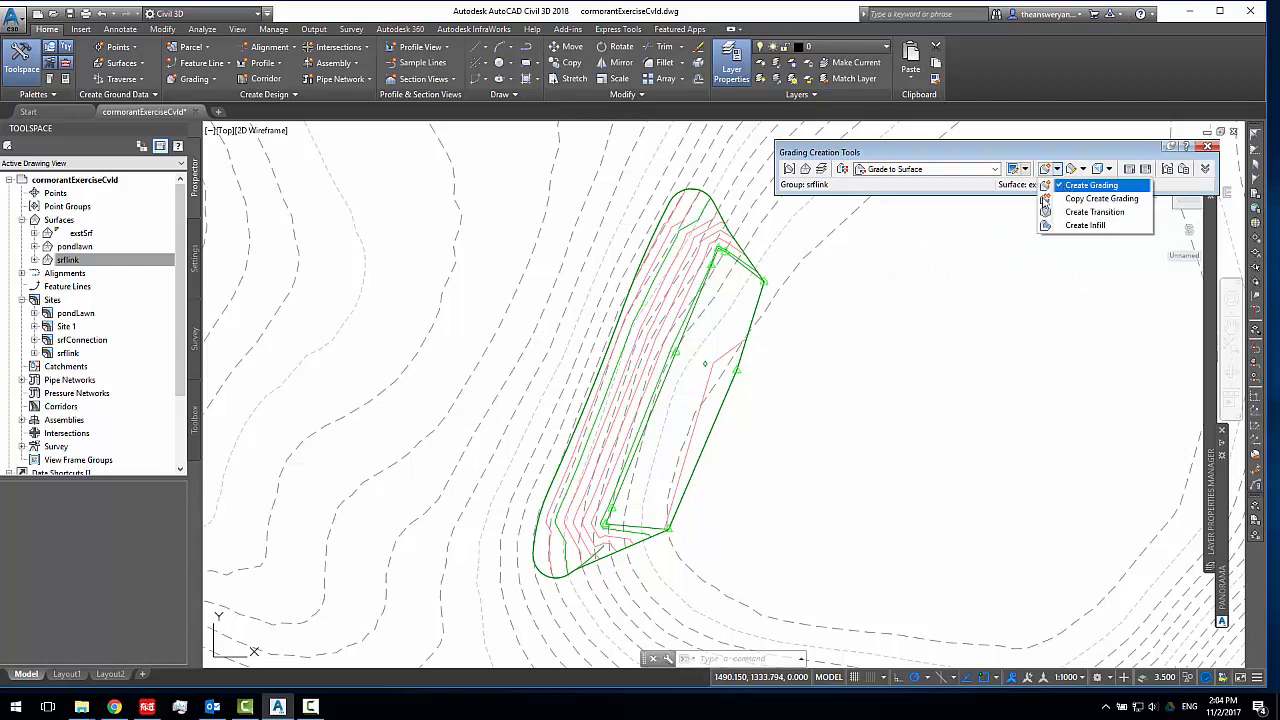
{"action": "left_click", "coordinate": [1085, 183]}
{"action": "left_click", "coordinate": [750, 262]}
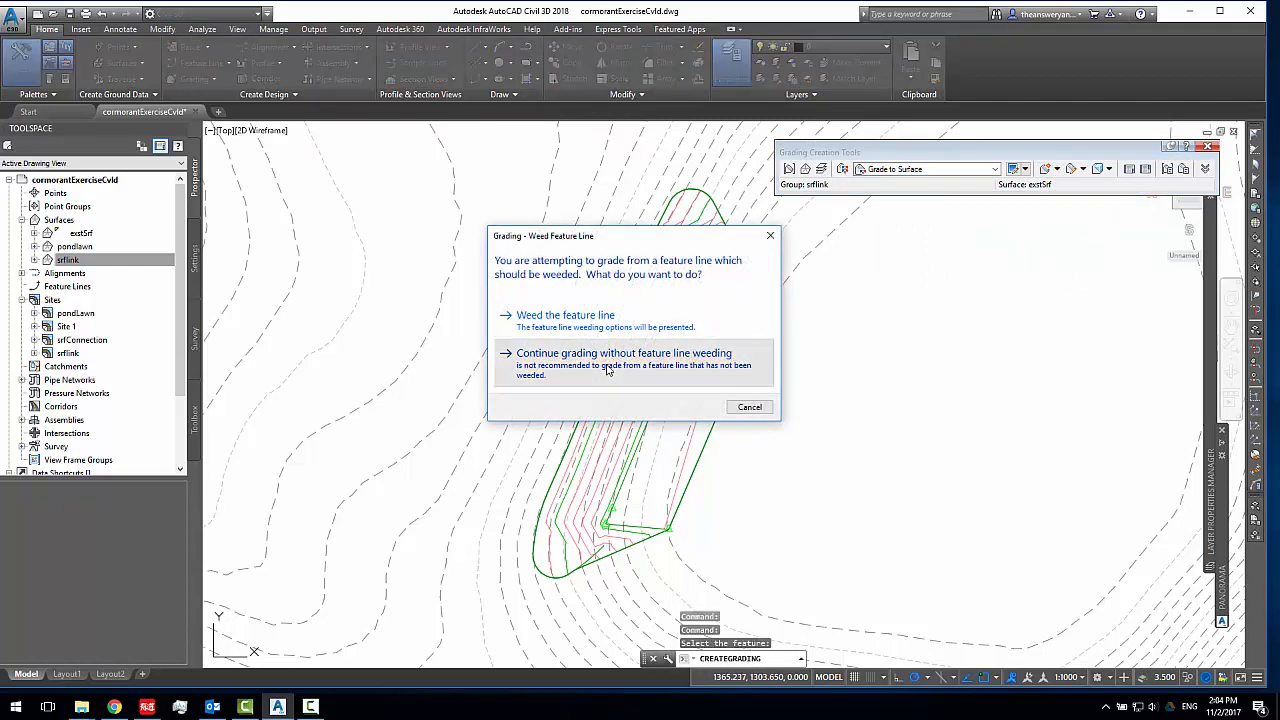
{"action": "left_click", "coordinate": [606, 369]}
{"action": "left_click", "coordinate": [775, 245]}
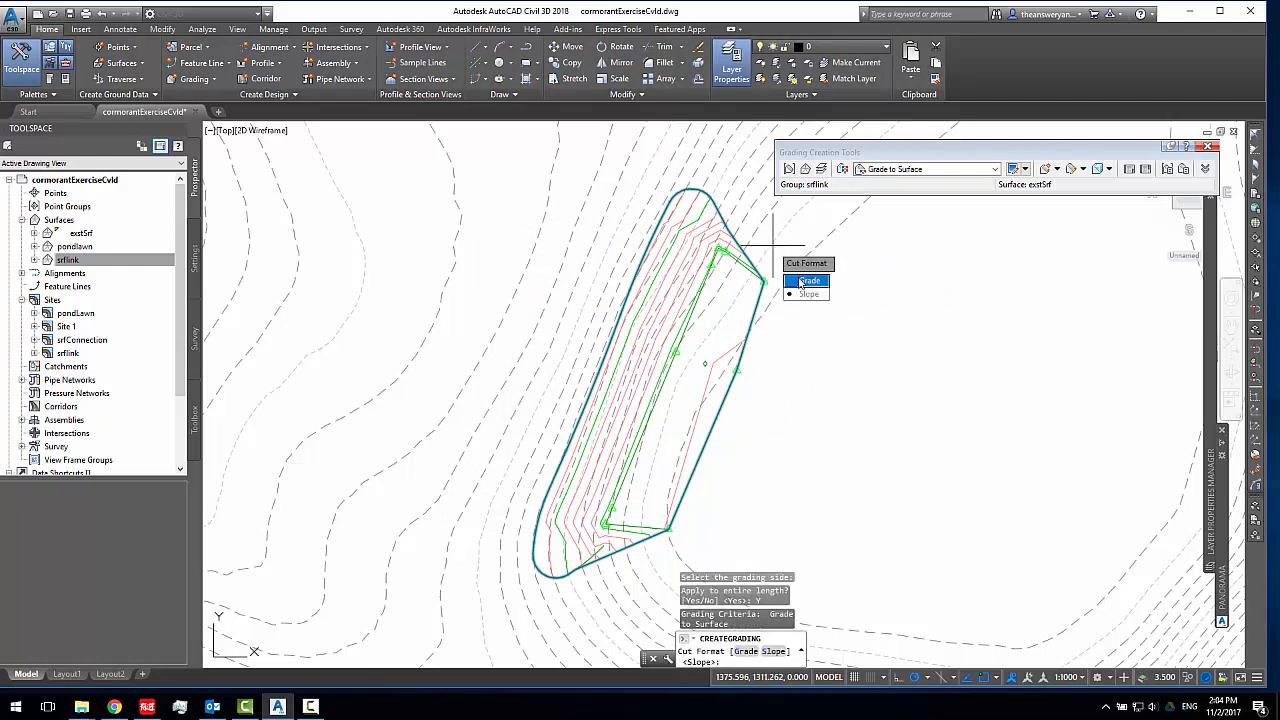
{"action": "left_click", "coordinate": [800, 283]}
{"action": "key", "text": "Return"}
{"action": "left_click", "coordinate": [819, 290]}
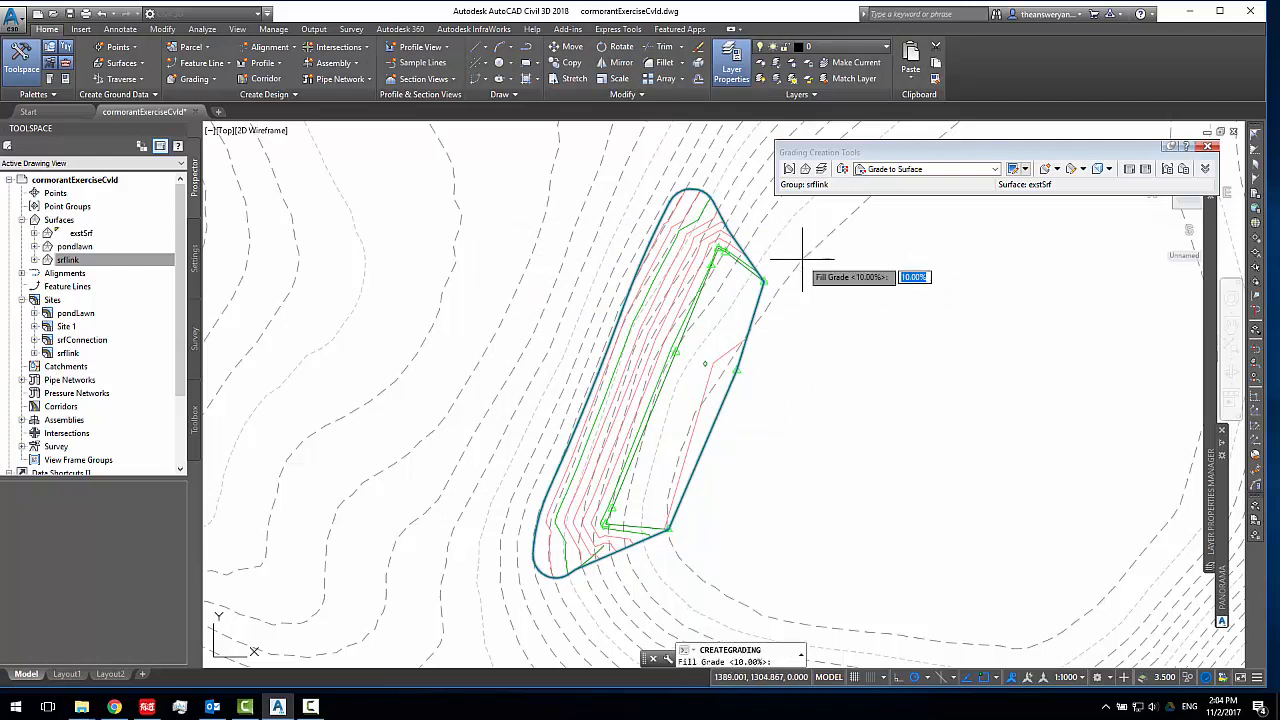
{"action": "key", "text": "Return"}
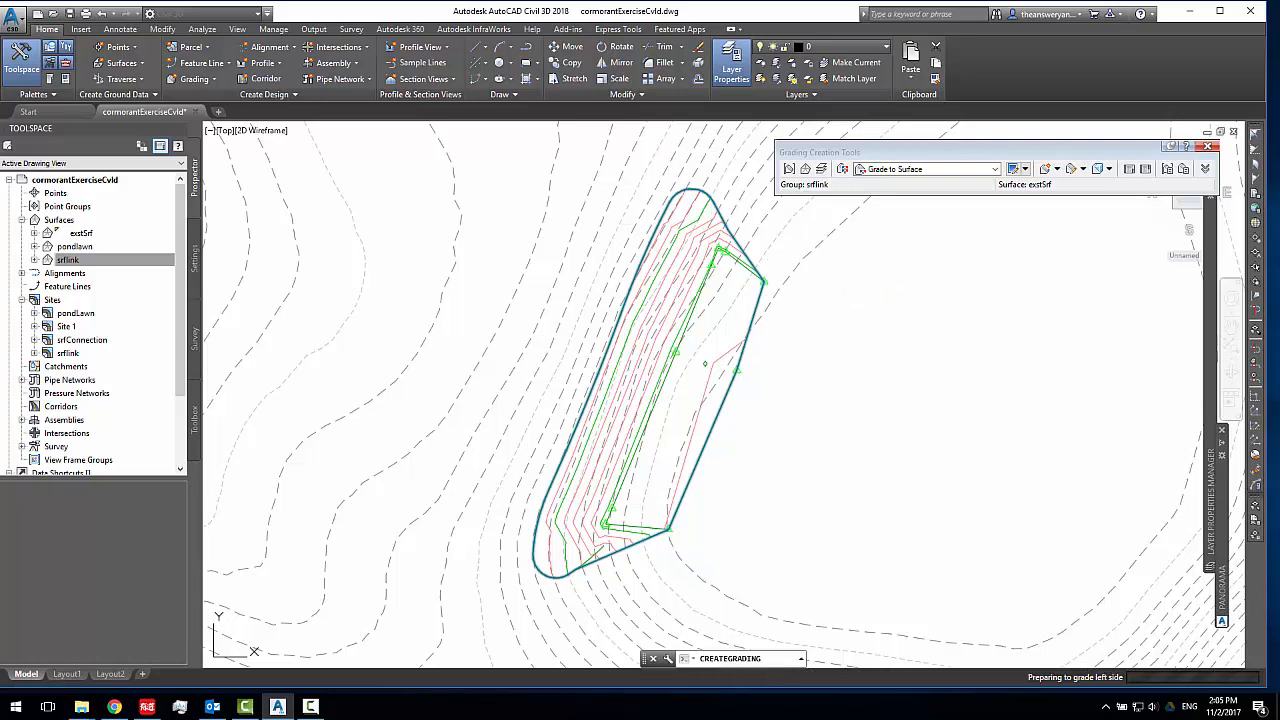
{"action": "scroll", "coordinate": [720, 400], "scroll_direction": "up", "scroll_amount": 5}
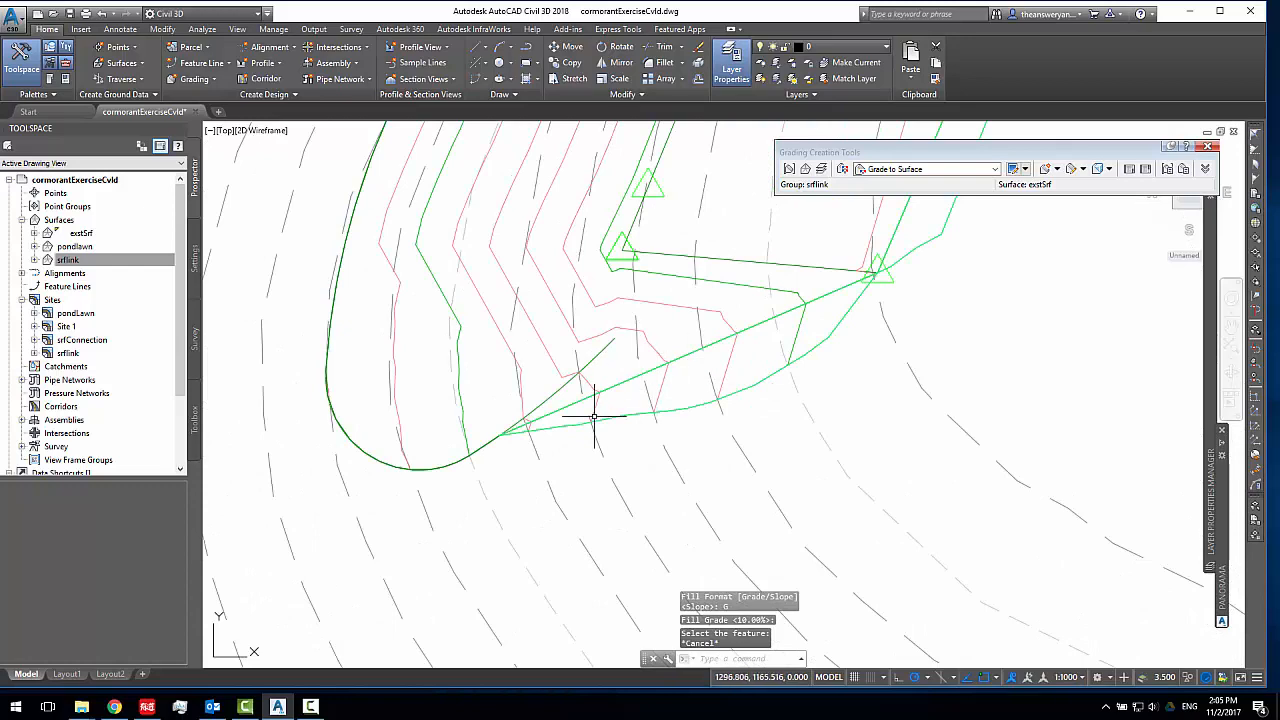
Examine the contours and daylight line of the new srflink grading at both ends of the pond lawn
{"action": "scroll", "coordinate": [632, 432], "scroll_direction": "down", "scroll_amount": 5}
{"action": "middle_click_drag", "start_coordinate": [632, 432], "coordinate": [615, 523]}
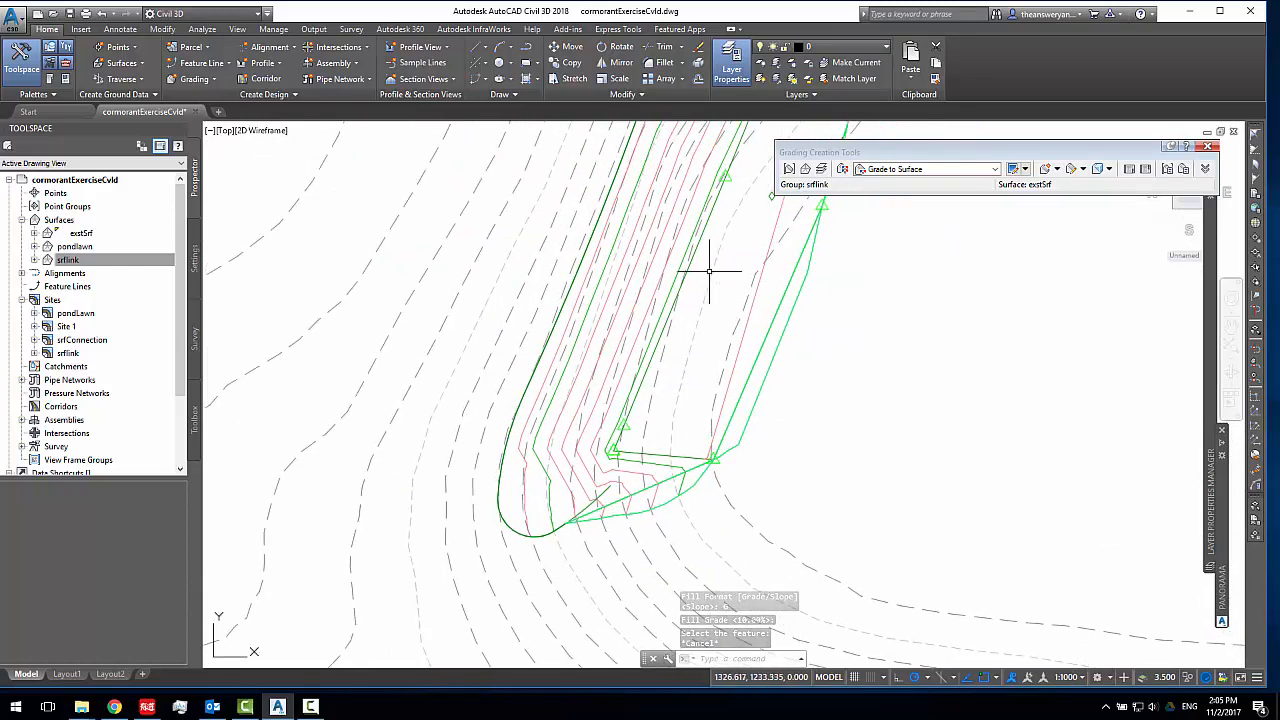
{"action": "middle_click_drag", "start_coordinate": [709, 271], "coordinate": [430, 555]}
{"action": "scroll", "coordinate": [590, 371], "scroll_direction": "up", "scroll_amount": 5}
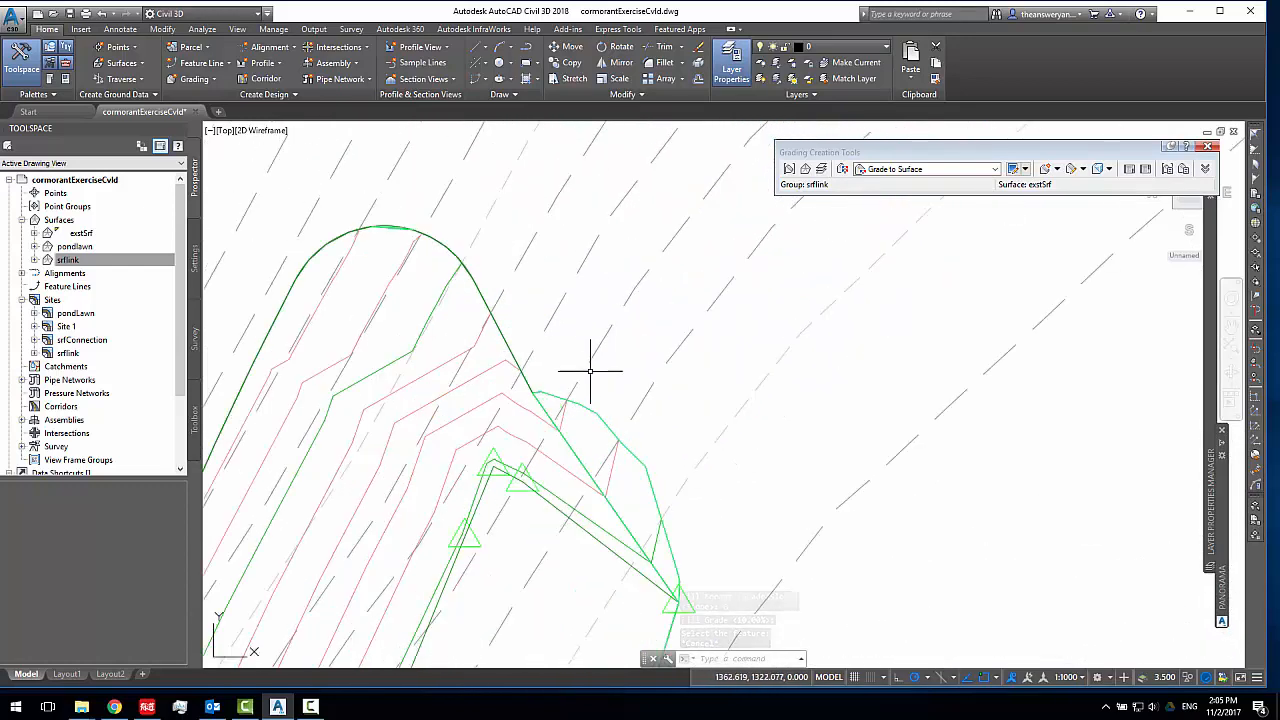
{"action": "left_click", "coordinate": [565, 415]}
{"action": "left_click", "coordinate": [543, 418]}
{"action": "scroll", "coordinate": [672, 389], "scroll_direction": "down", "scroll_amount": 6}
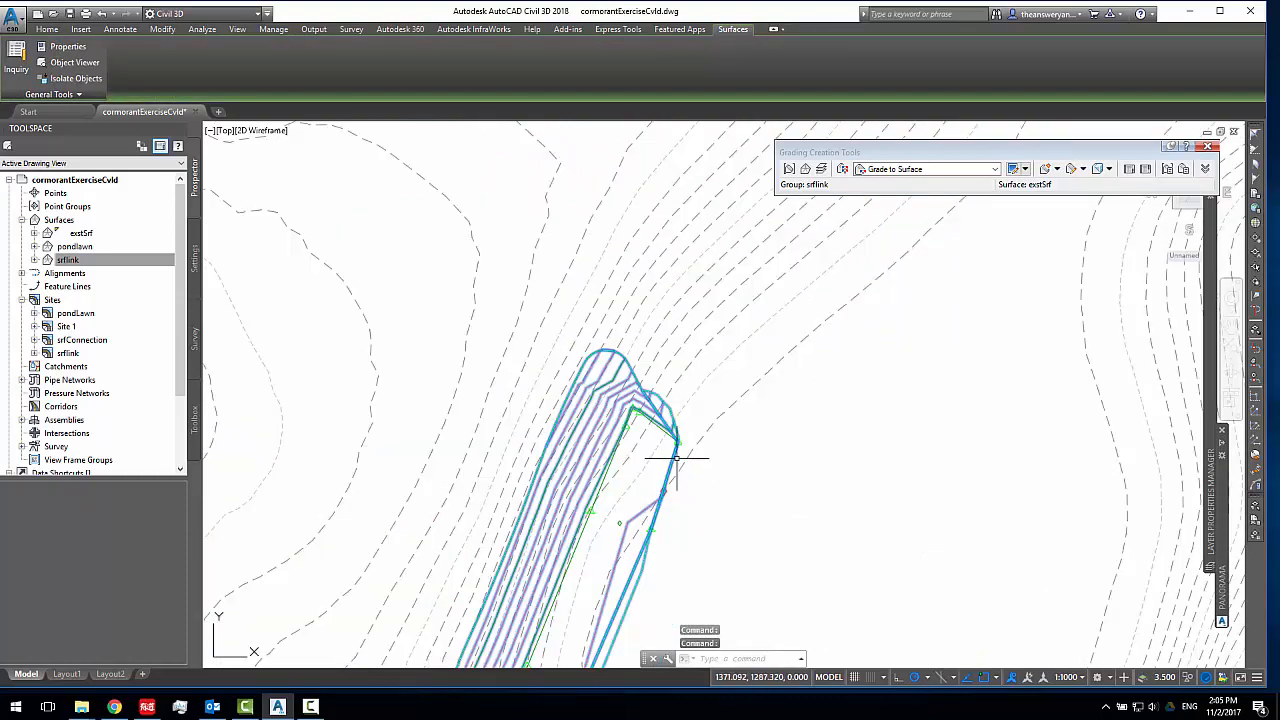
{"action": "middle_click_drag", "start_coordinate": [677, 457], "coordinate": [768, 249]}
{"action": "middle_click_drag", "start_coordinate": [729, 409], "coordinate": [713, 343]}
{"action": "key", "text": "Escape"}
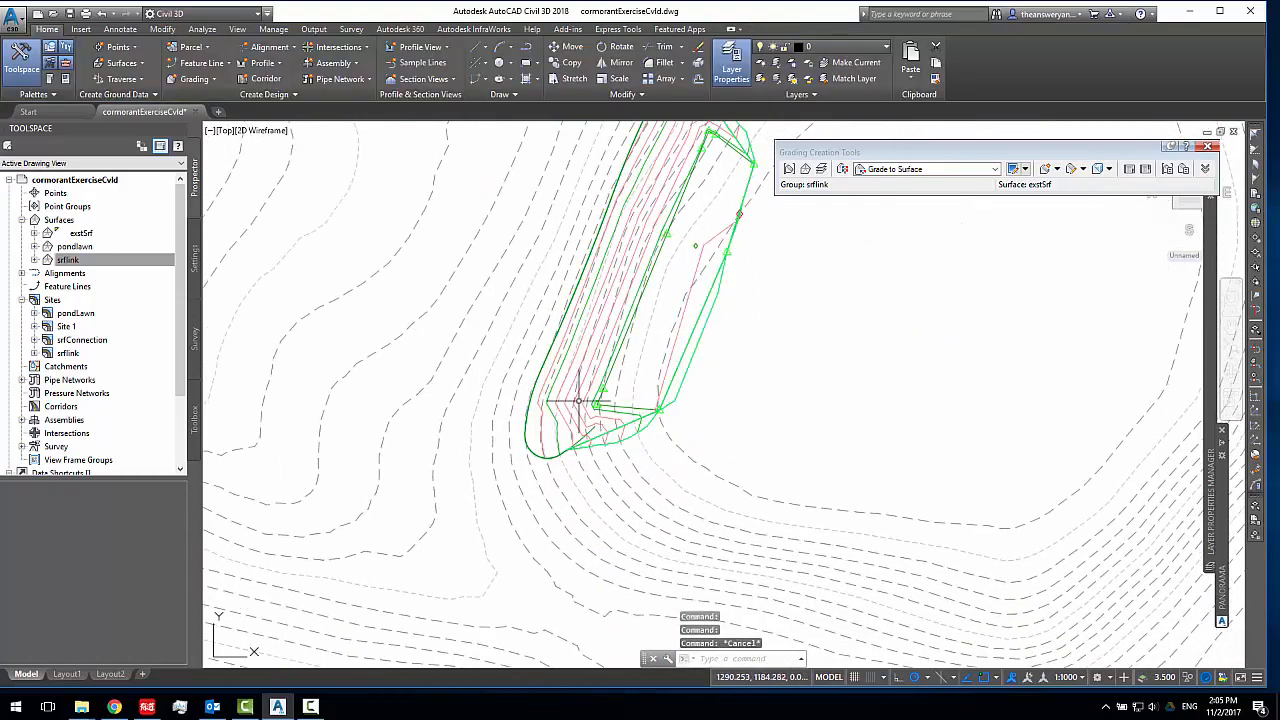
{"action": "scroll", "coordinate": [608, 440], "scroll_direction": "up", "scroll_amount": 2}
{"action": "scroll", "coordinate": [660, 400], "scroll_direction": "down", "scroll_amount": 4}
{"action": "scroll", "coordinate": [632, 385], "scroll_direction": "up", "scroll_amount": 2}
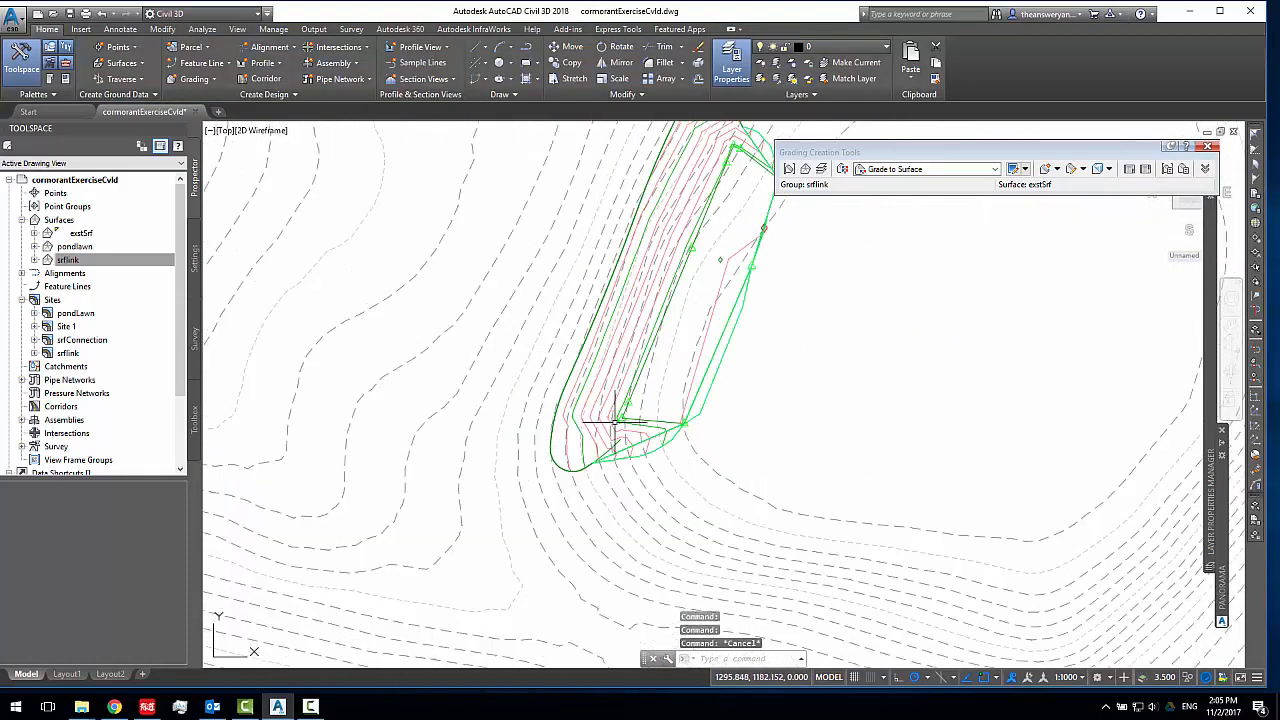
{"action": "middle_click_drag", "start_coordinate": [673, 437], "coordinate": [628, 474]}
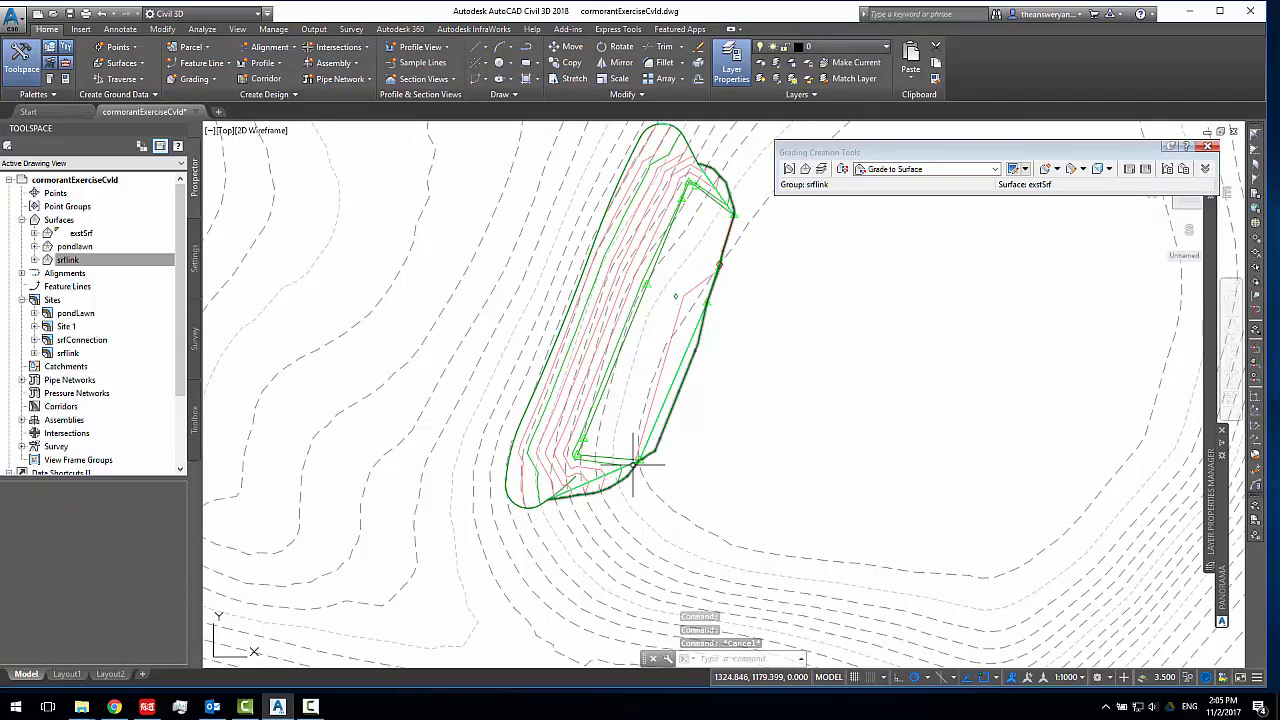
{"action": "scroll", "coordinate": [640, 460], "scroll_direction": "down", "scroll_amount": 2}
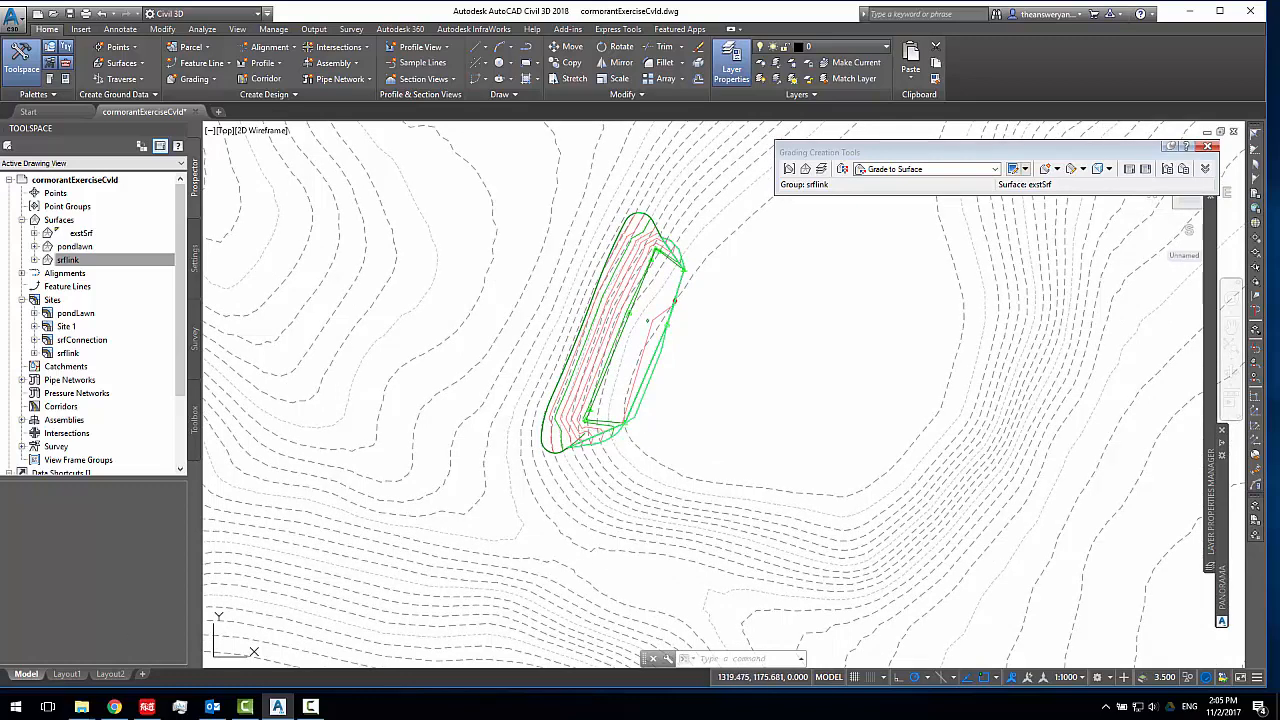
Inspect the pondlawn and srflink surfaces together in 3D with the Object Viewer, then return to the plan view
{"action": "left_click", "coordinate": [598, 424]}
{"action": "right_click", "coordinate": [598, 426]}
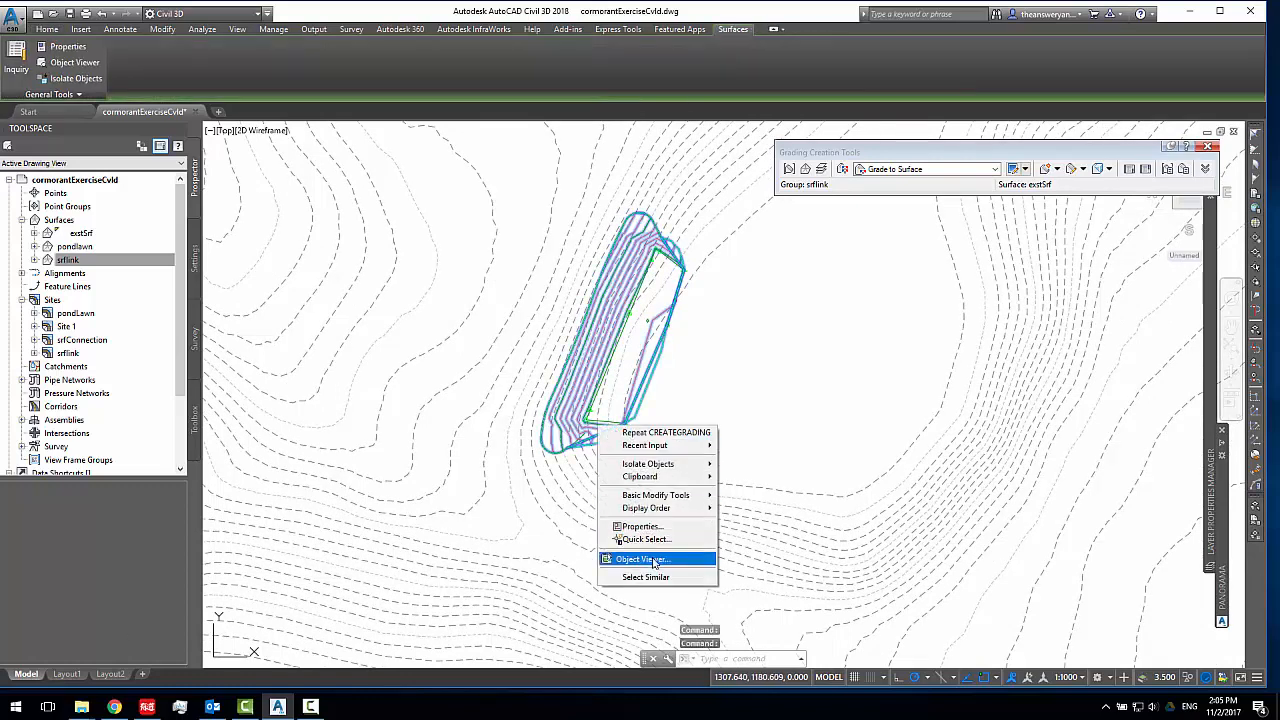
{"action": "left_click", "coordinate": [645, 559]}
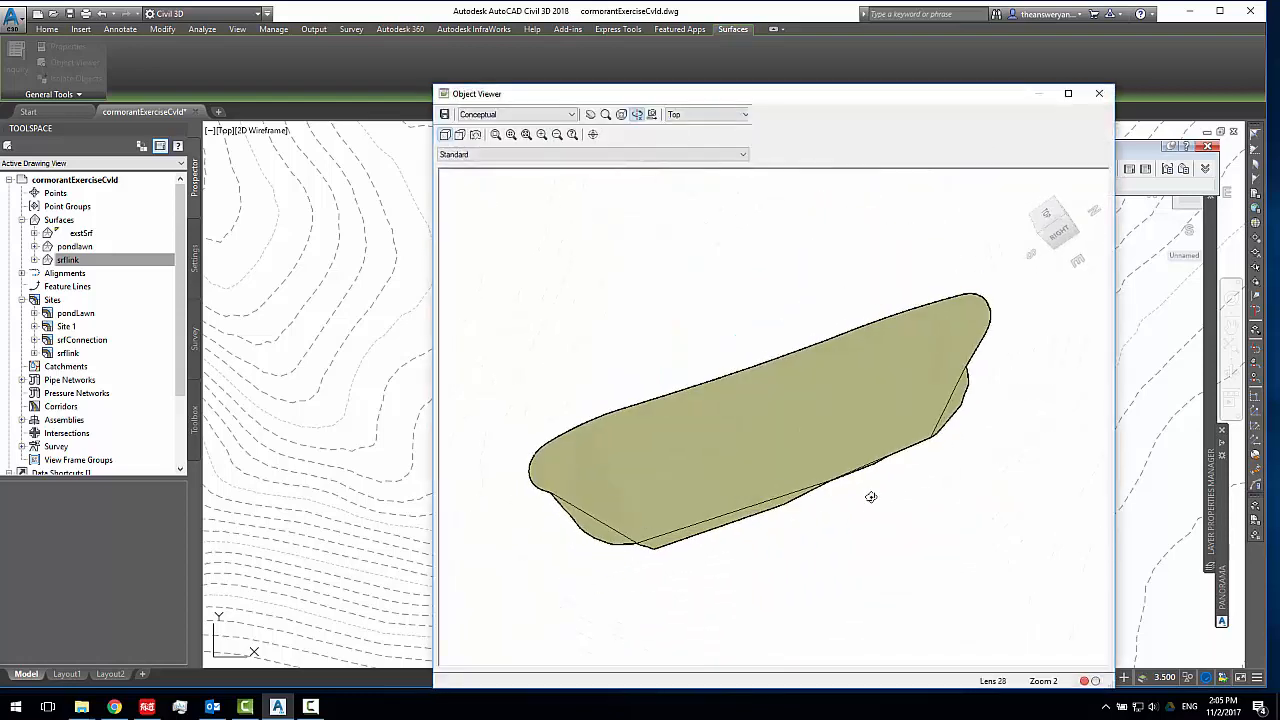
{"action": "left_click_drag", "start_coordinate": [871, 497], "coordinate": [980, 373]}
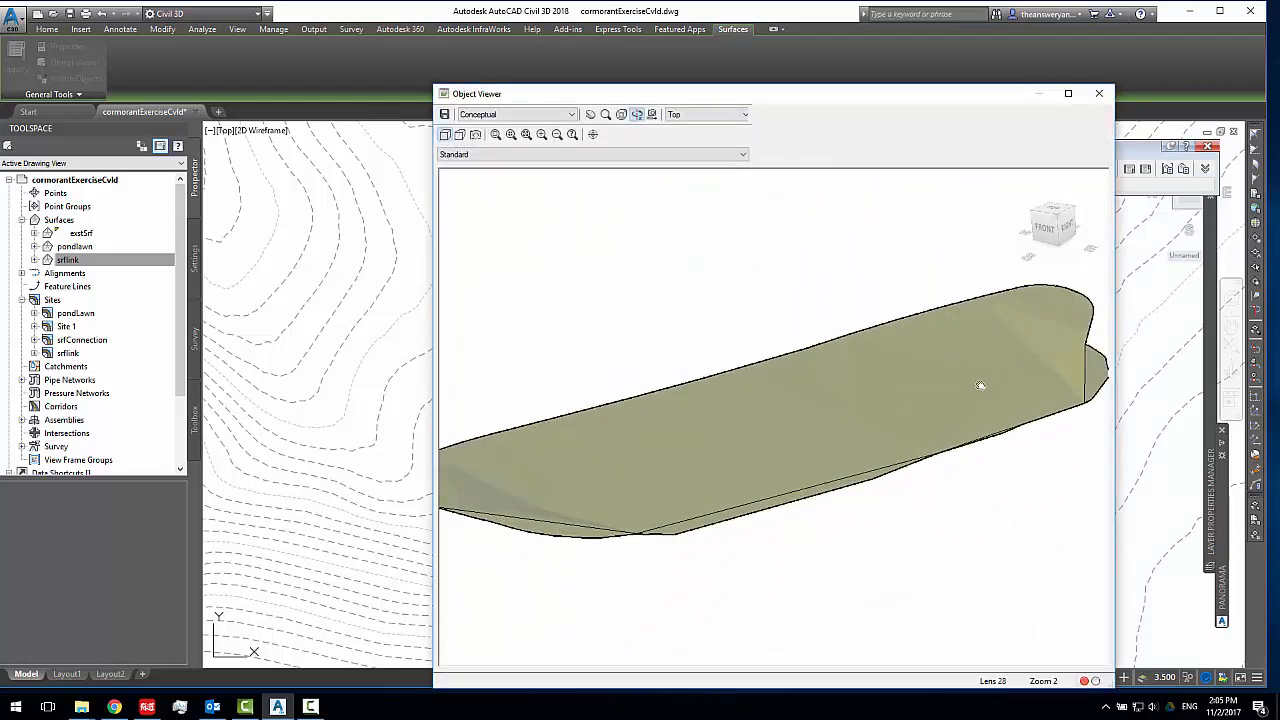
{"action": "middle_click_drag", "start_coordinate": [980, 385], "coordinate": [926, 389]}
{"action": "left_click", "coordinate": [1099, 93]}
{"action": "middle_click_drag", "start_coordinate": [640, 398], "coordinate": [726, 420]}
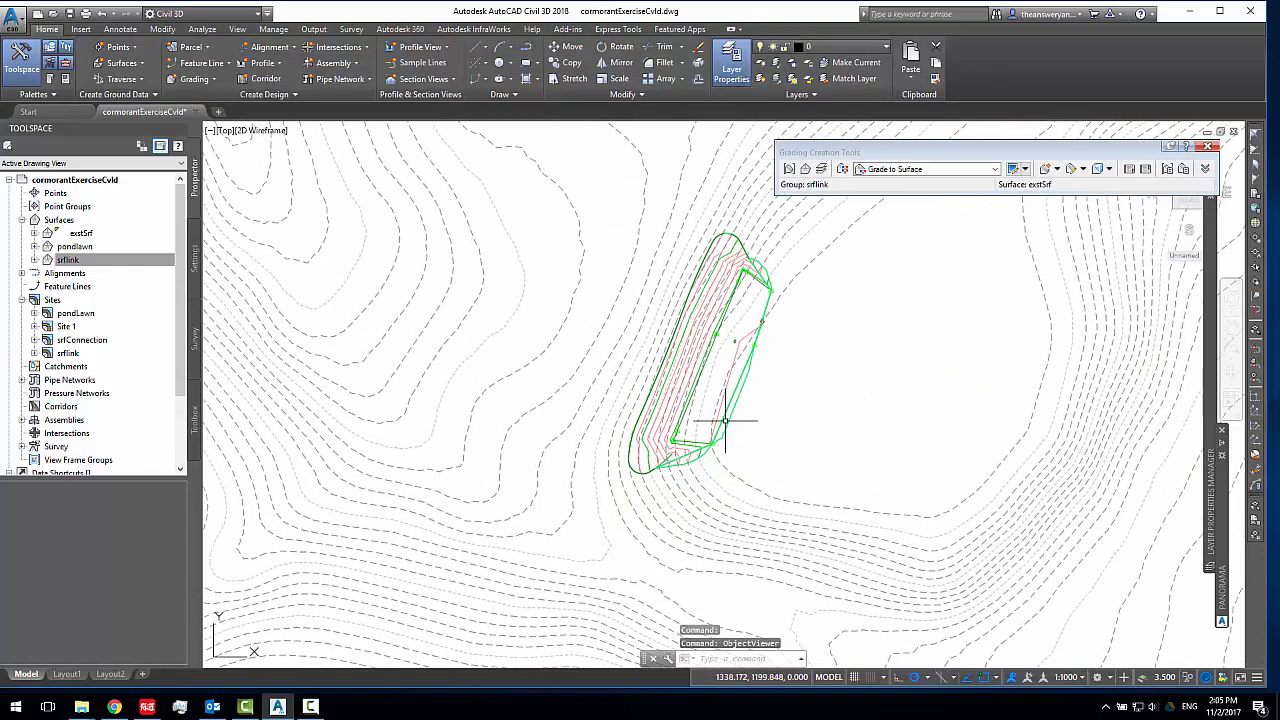
{"action": "scroll", "coordinate": [716, 410], "scroll_direction": "down", "scroll_amount": 3}
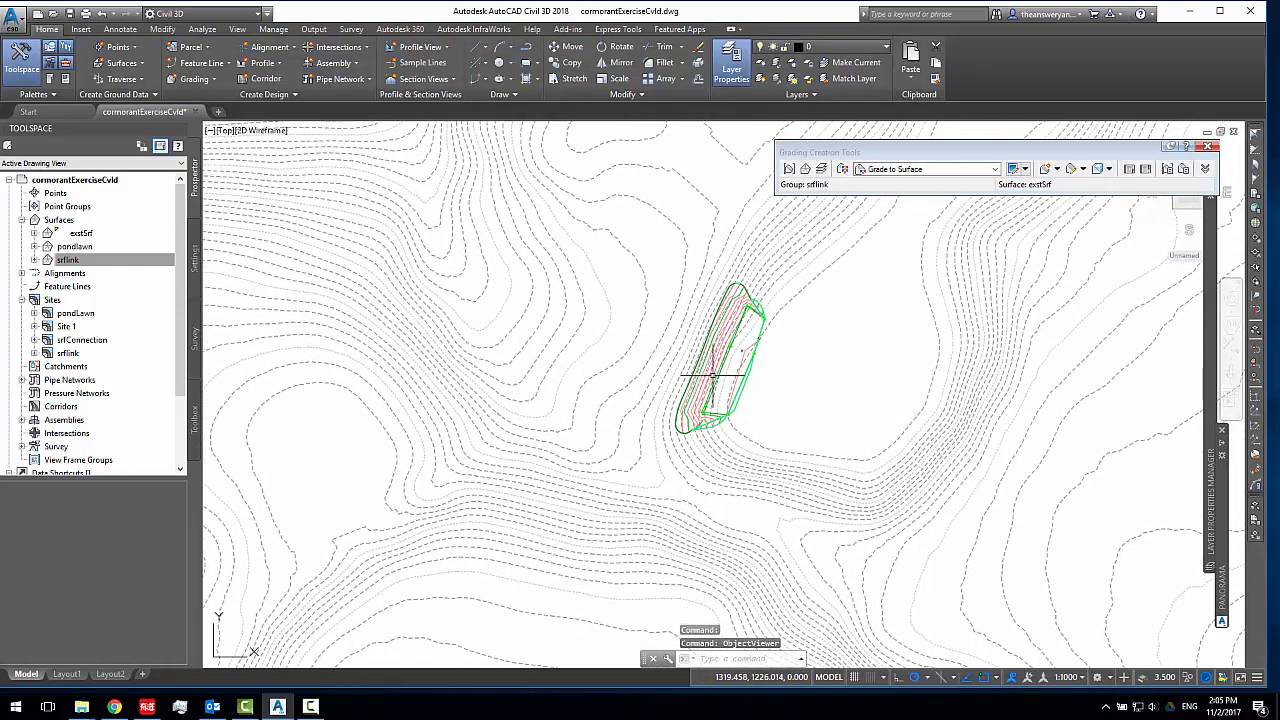